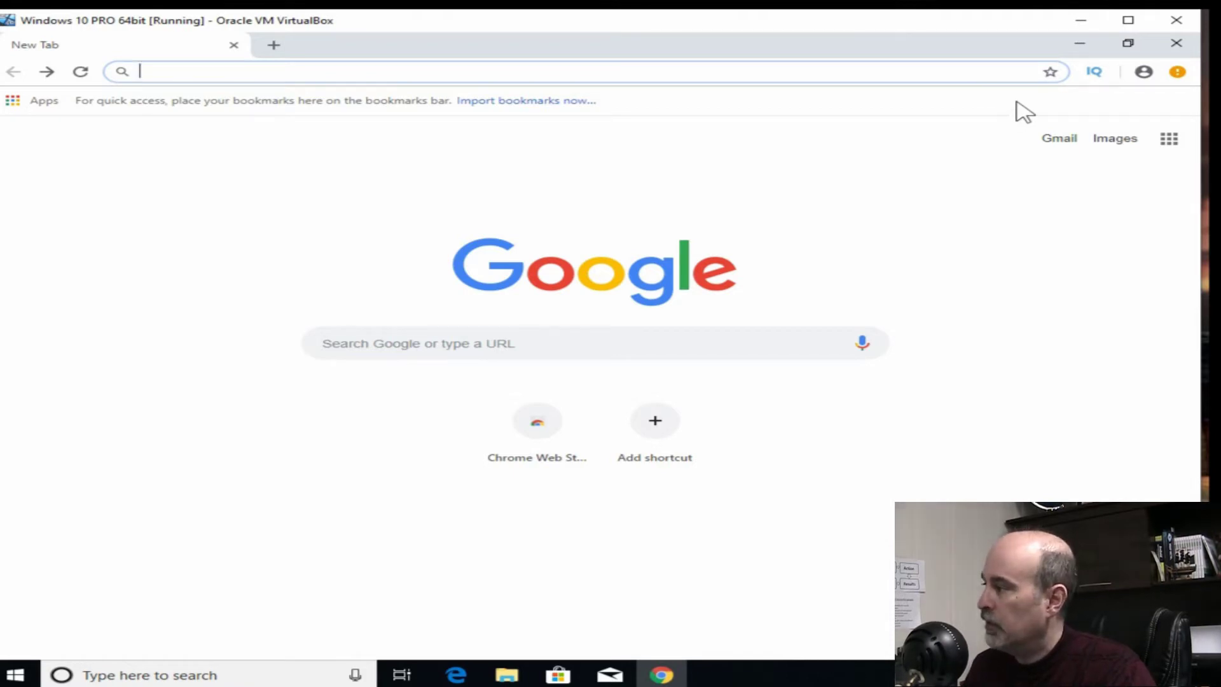
From the Bookmark manager, export all bookmarks to Documents as the HTML file bookmarks_1_18_20.
click(1176, 72)
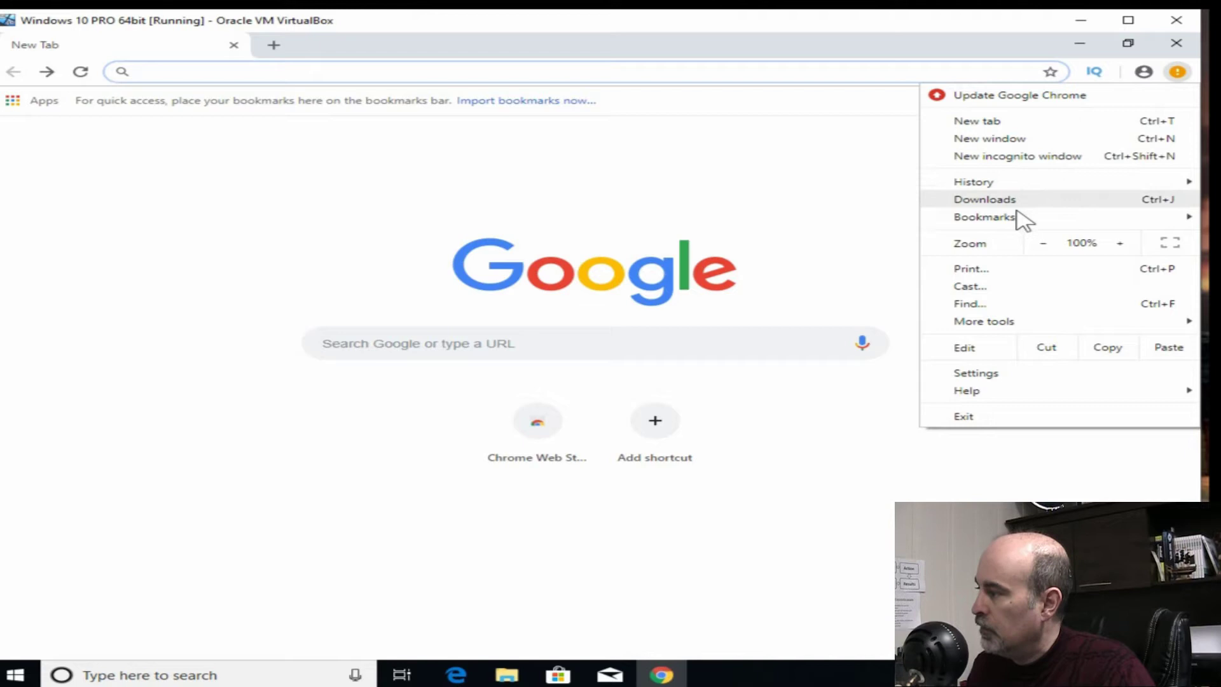
mouse_move(1020, 218)
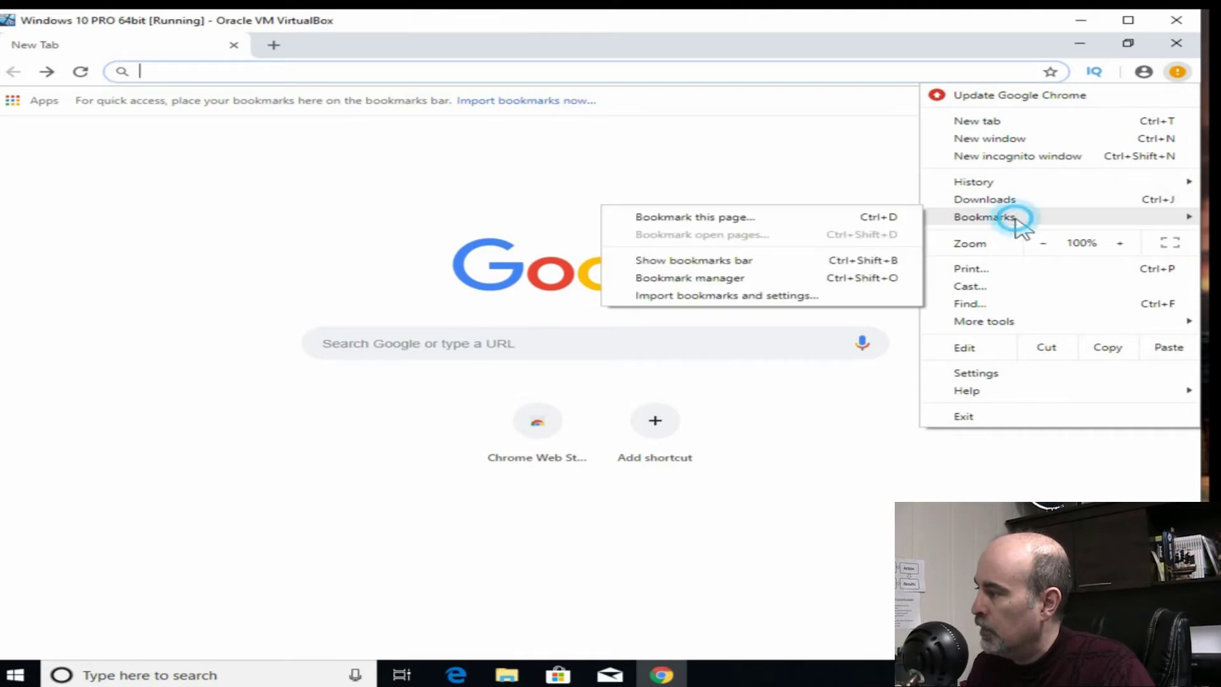
click(687, 286)
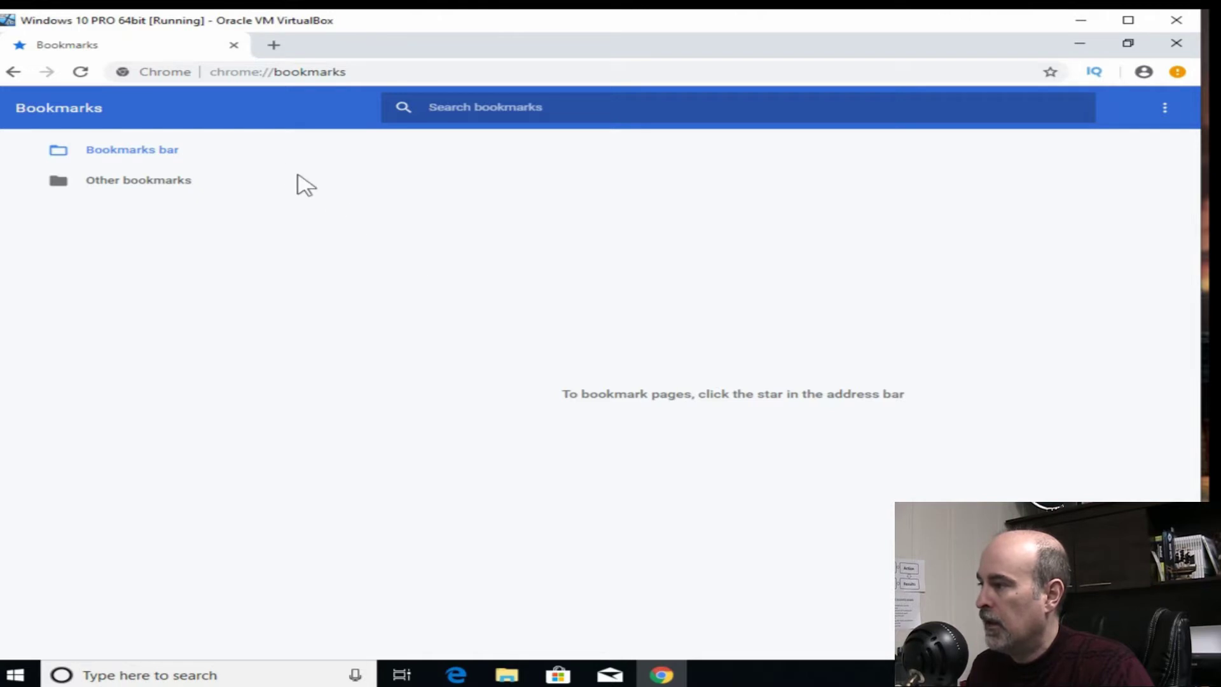
click(1166, 109)
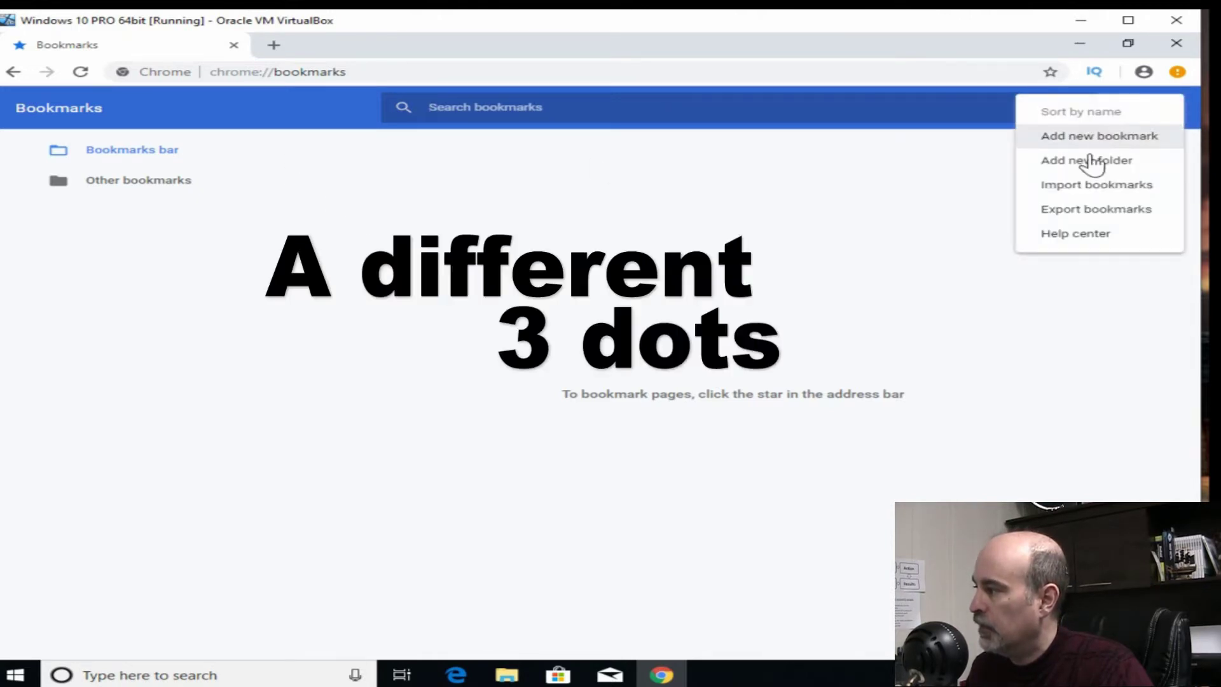
click(1089, 210)
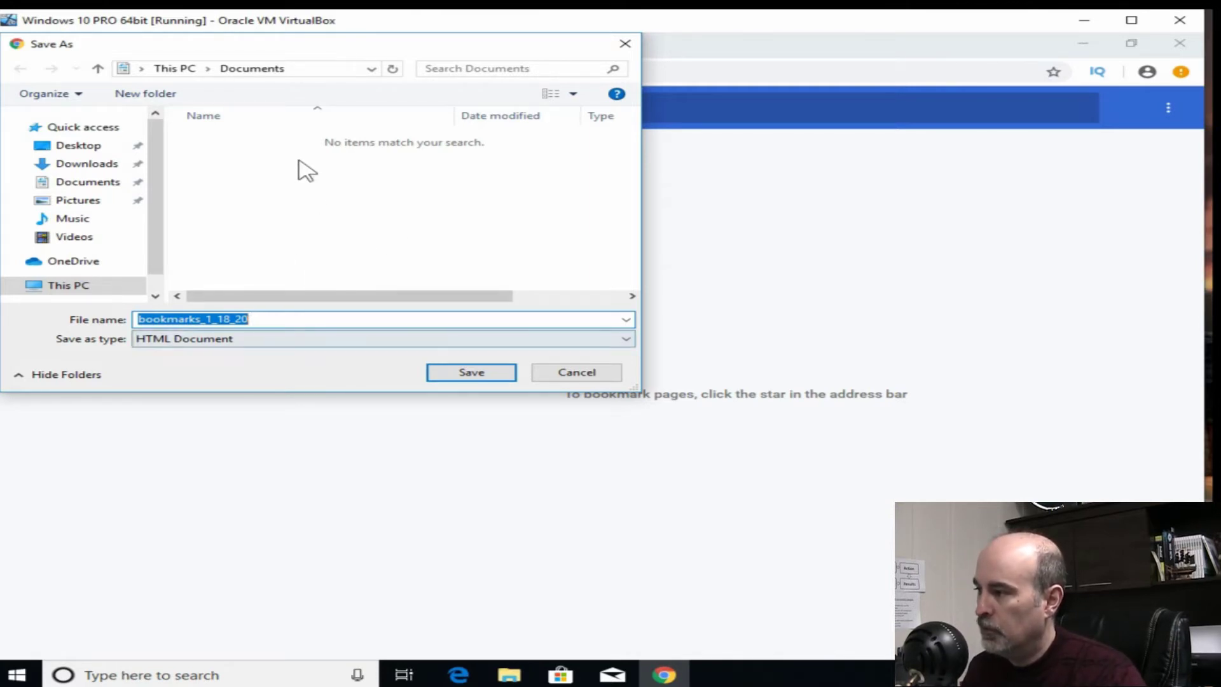
click(448, 372)
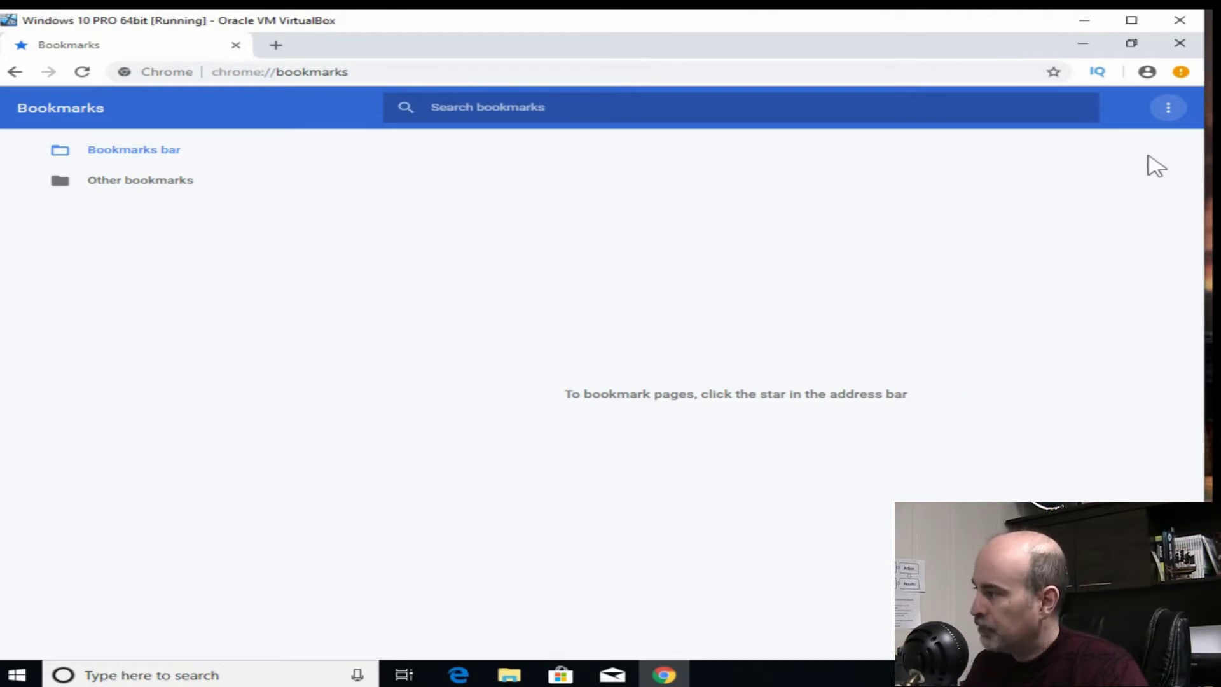
Apply the pending Google Chrome update and relaunch the browser.
click(1162, 129)
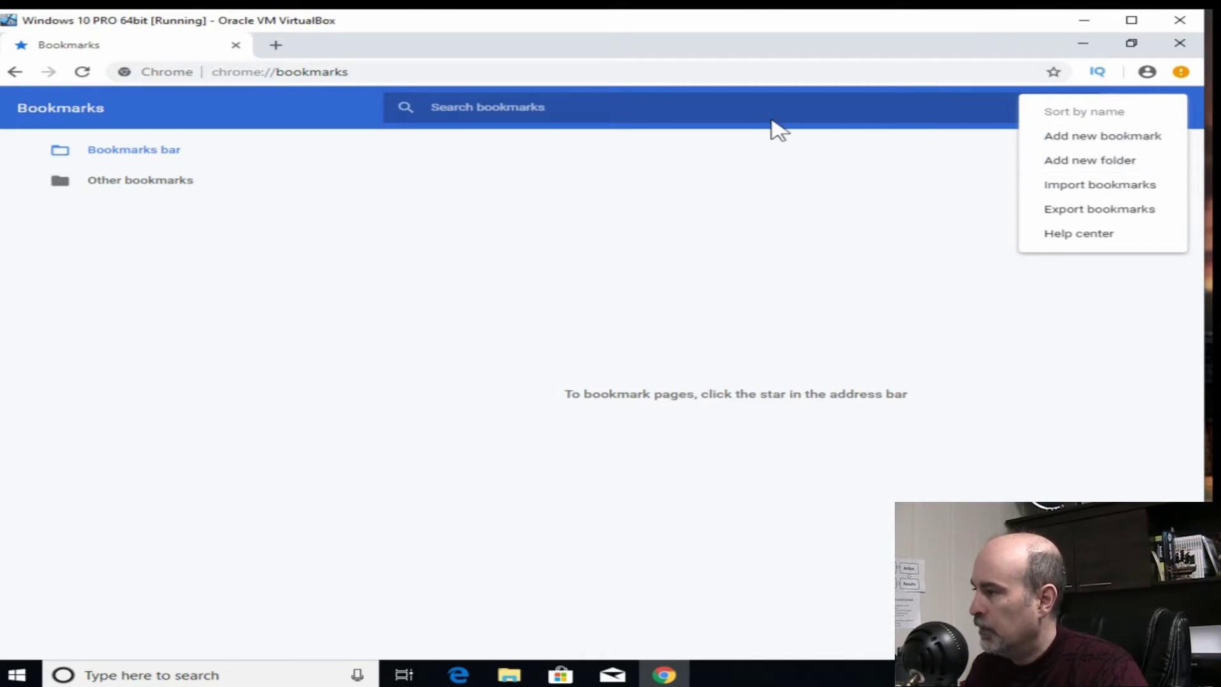
click(1180, 73)
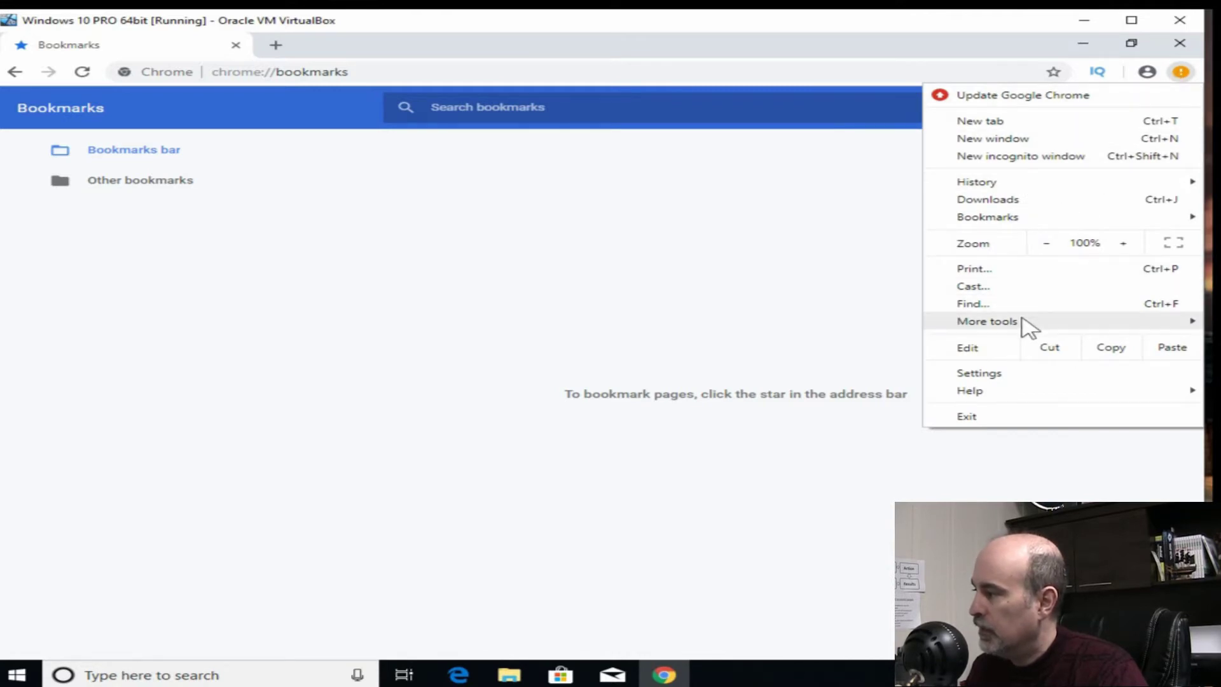
mouse_move(1023, 322)
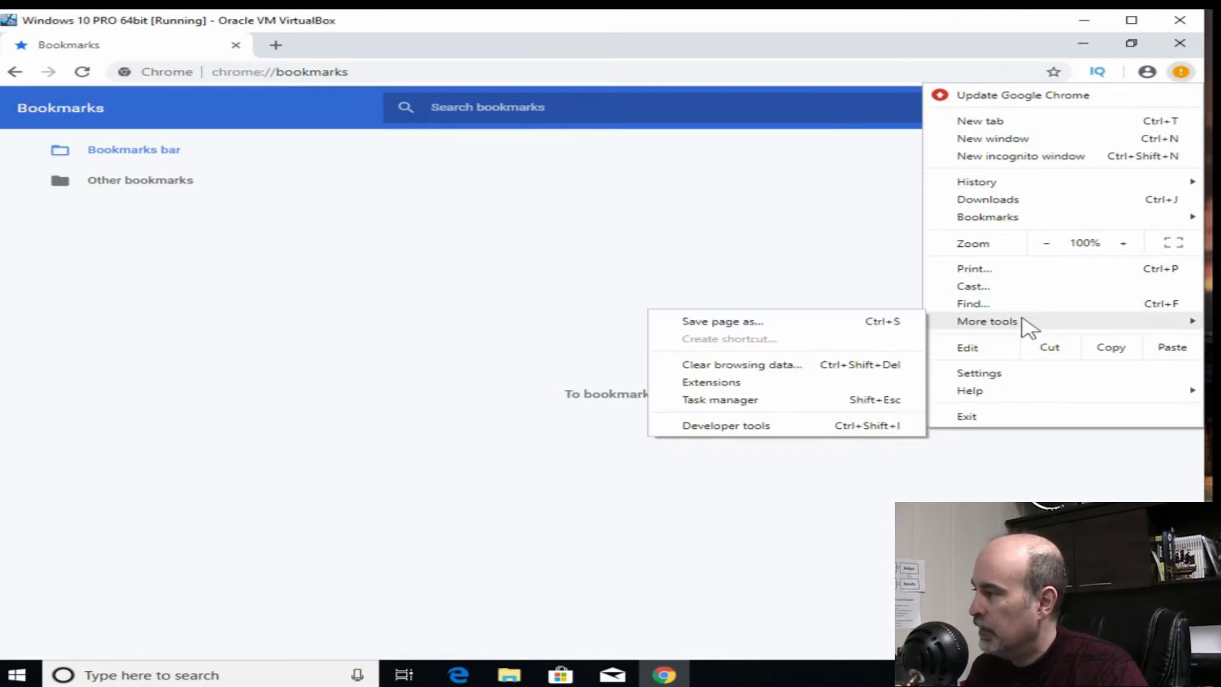
click(1014, 97)
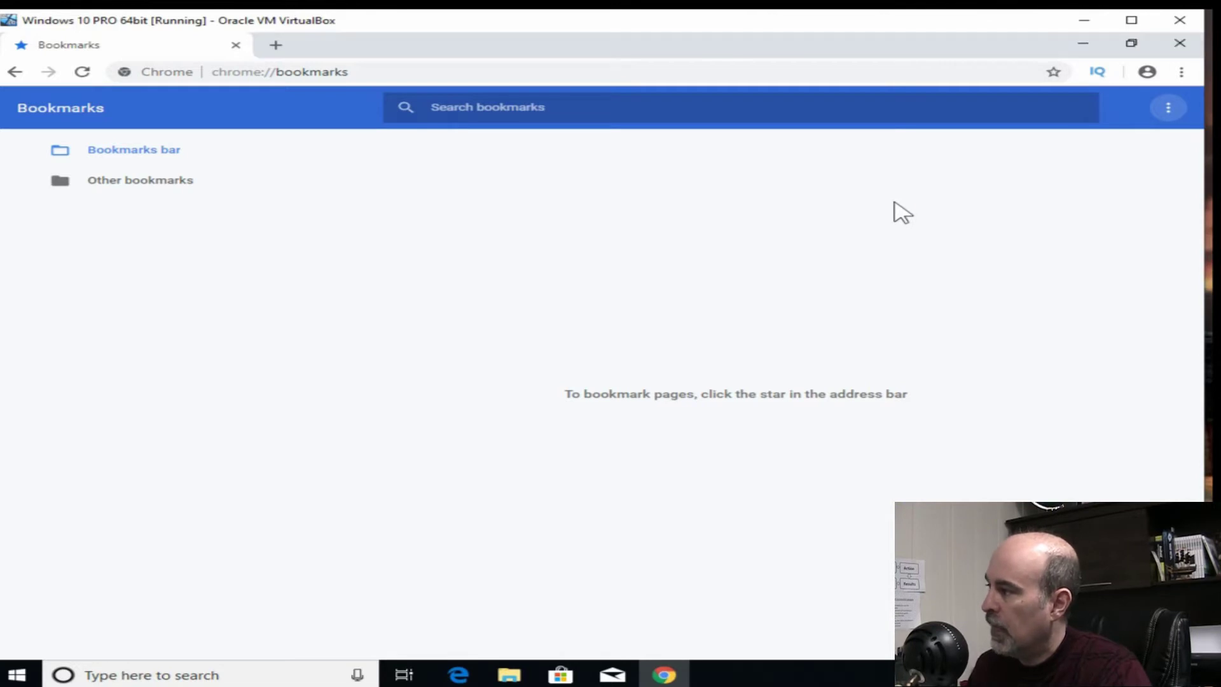
Open Chrome Settings from the main menu in a new tab.
click(1182, 72)
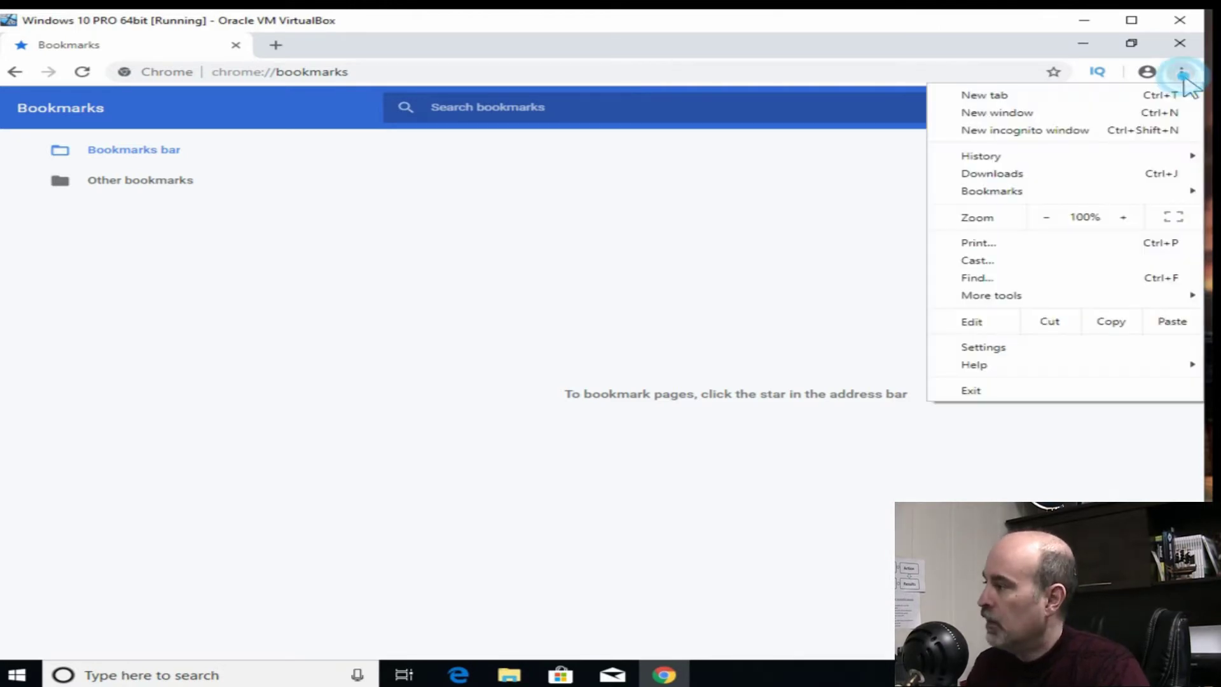
click(986, 346)
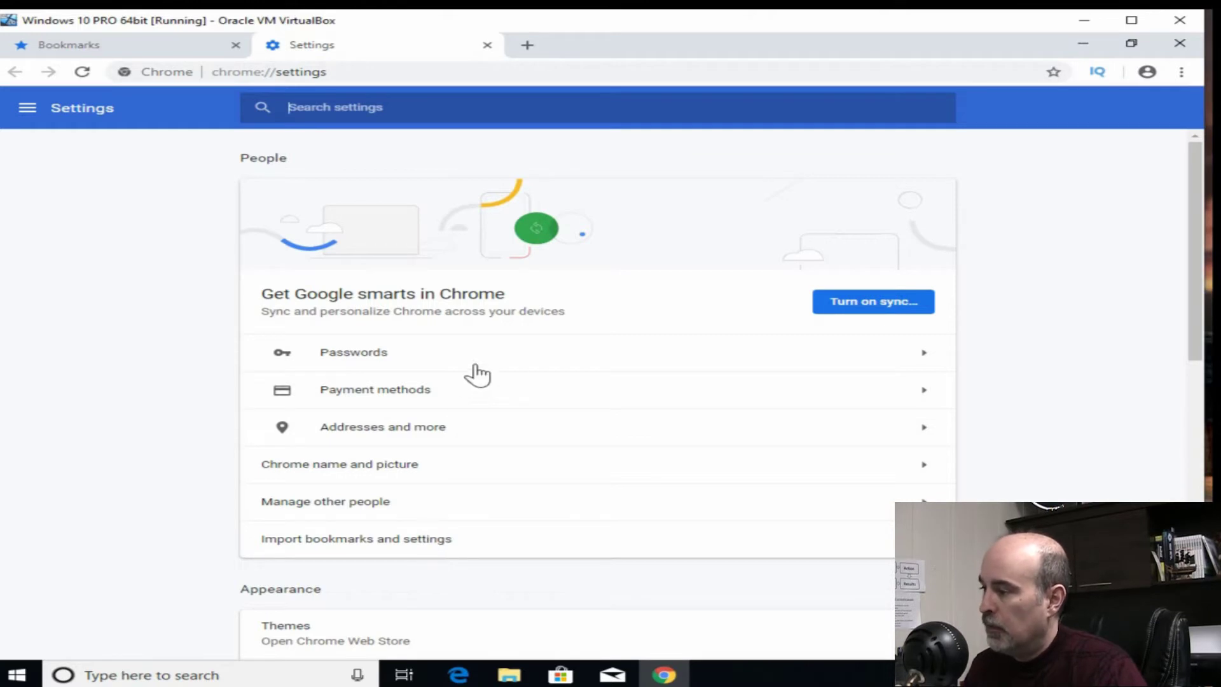
Show the Passwords page under People in Chrome Settings.
click(458, 354)
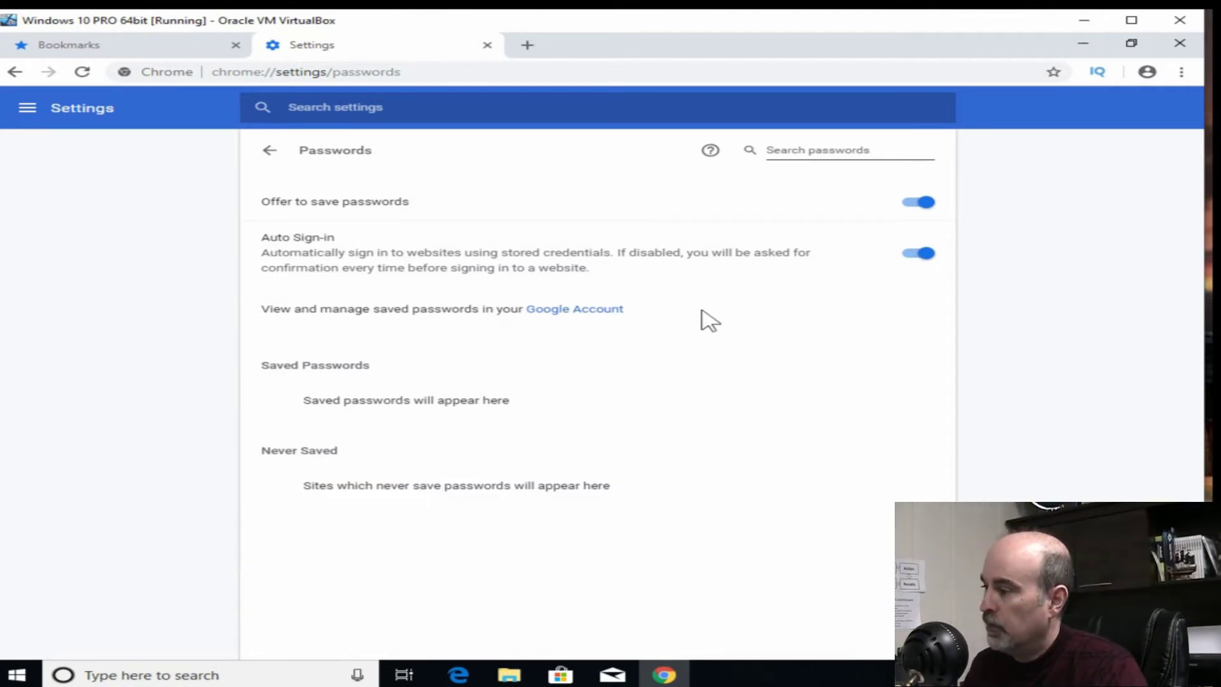
Return to the main Settings page and expand Advanced down to the Reset and clean up section.
click(1180, 71)
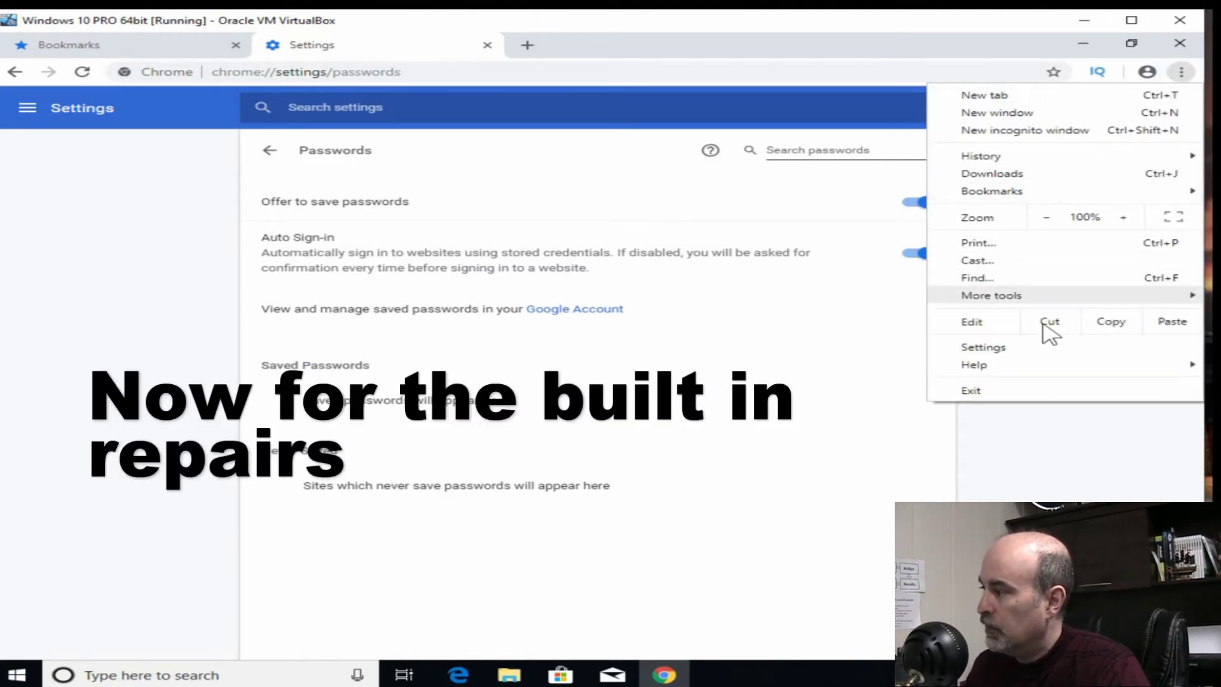
click(1022, 349)
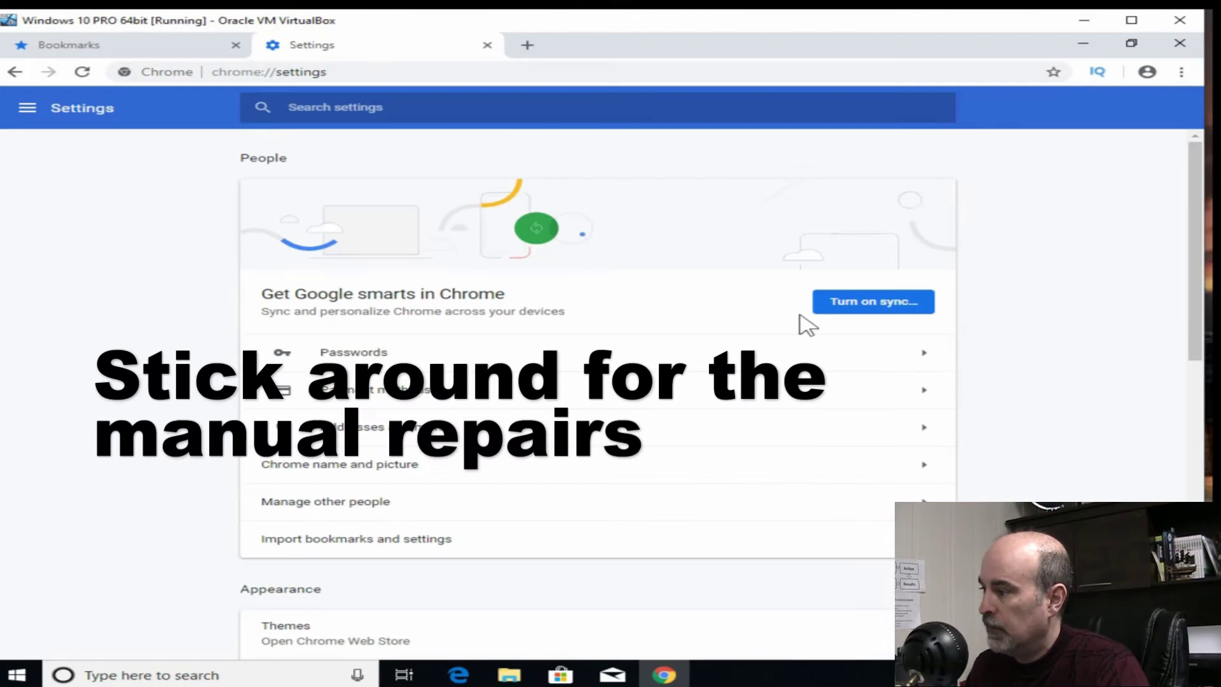
scroll(368, 355, down, 10)
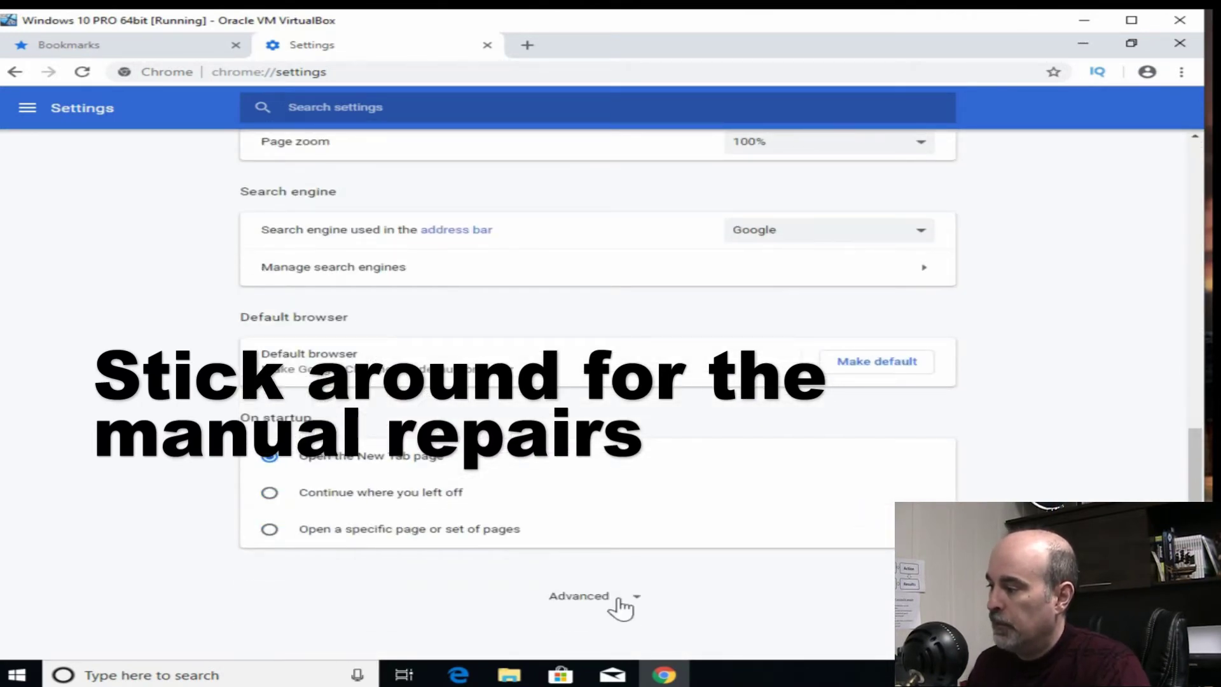
click(617, 598)
scroll(620, 607, down, 5)
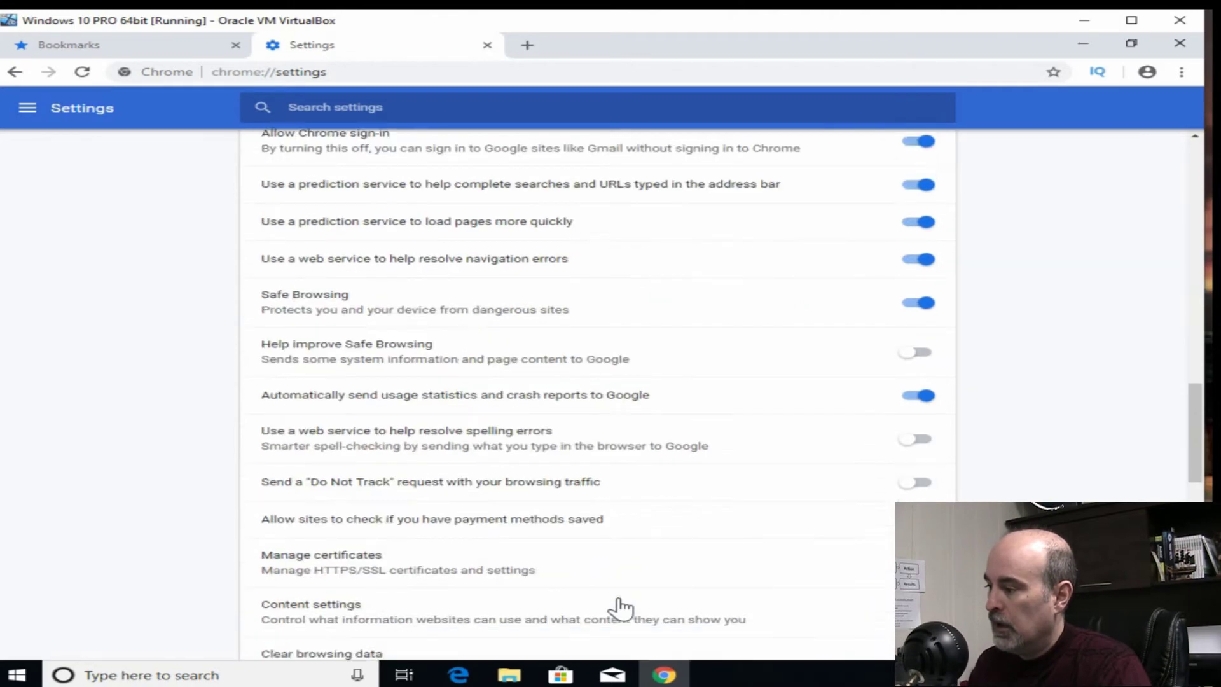
scroll(620, 608, down, 10)
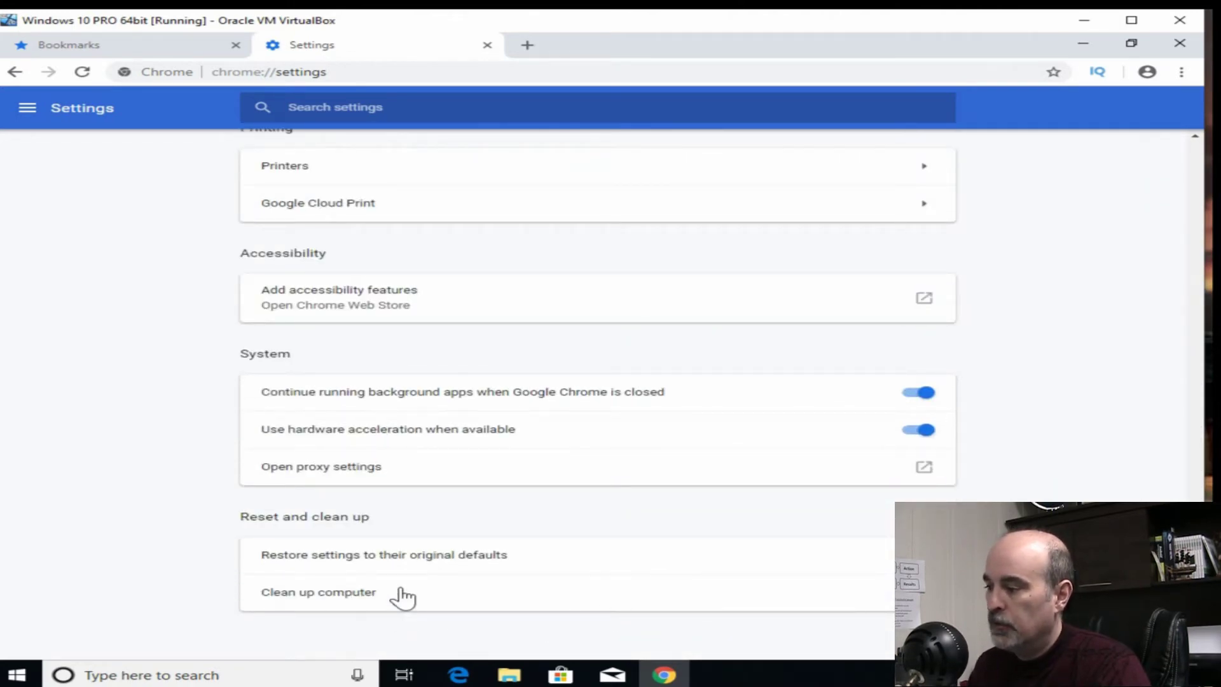
click(415, 556)
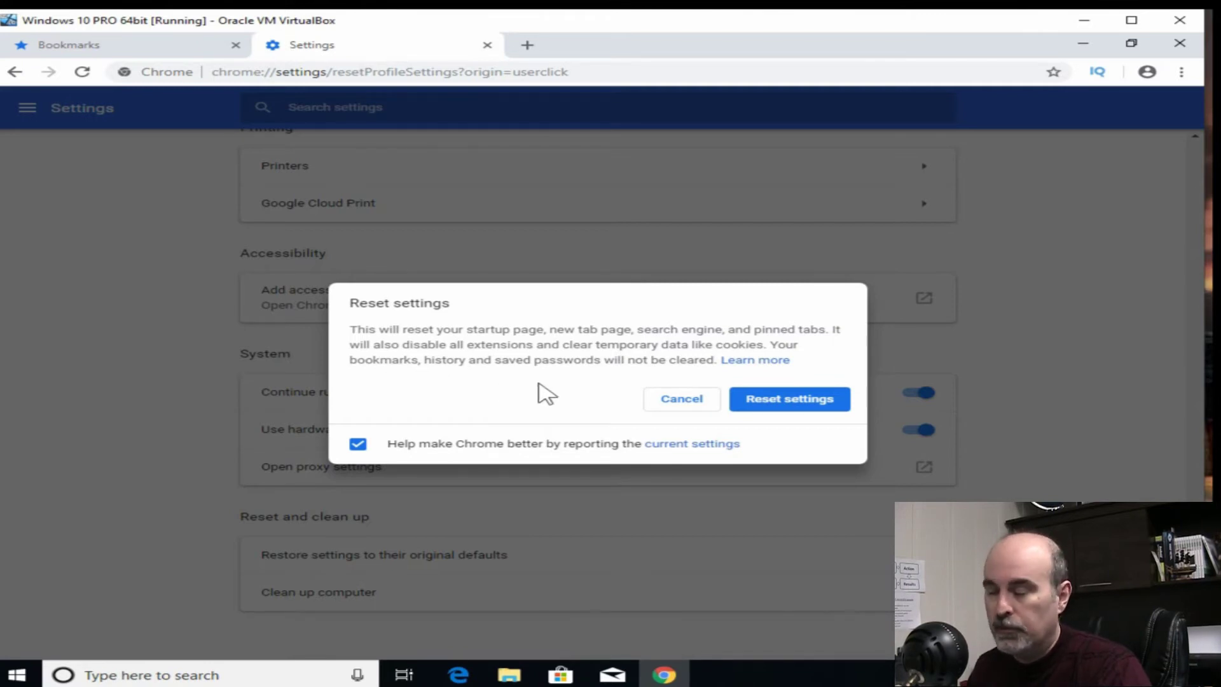
click(682, 400)
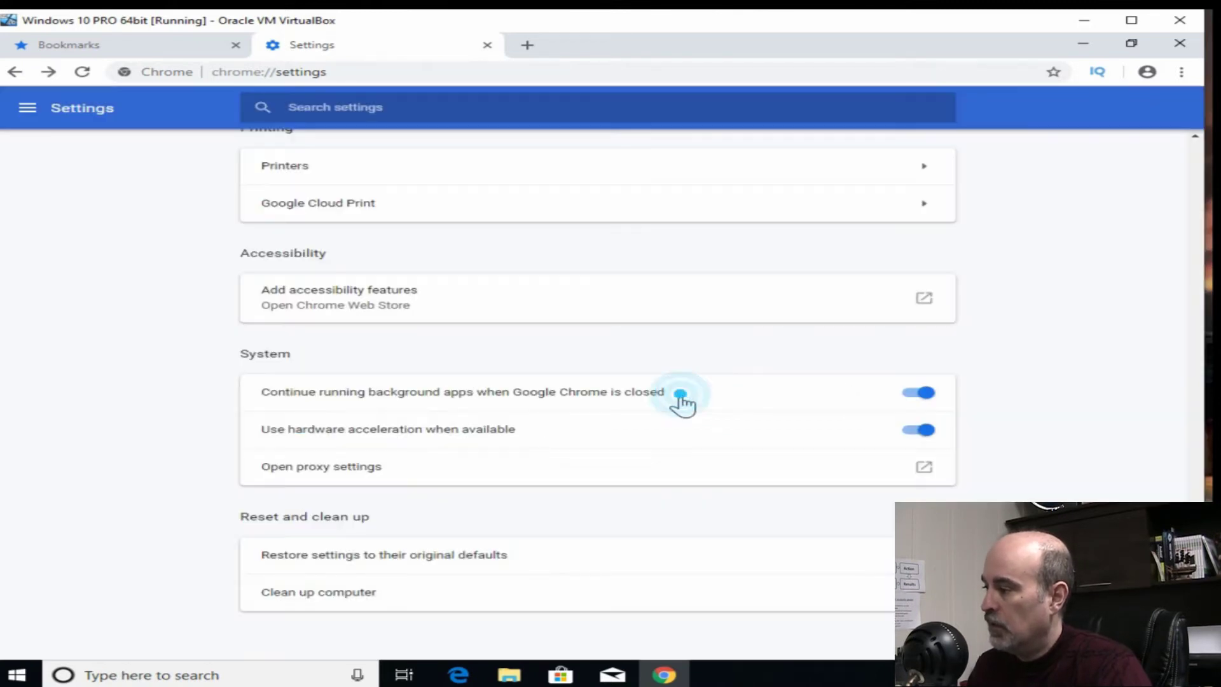
On Clean up computer, turn off reporting details to Google and start the harmful-software scan.
click(384, 598)
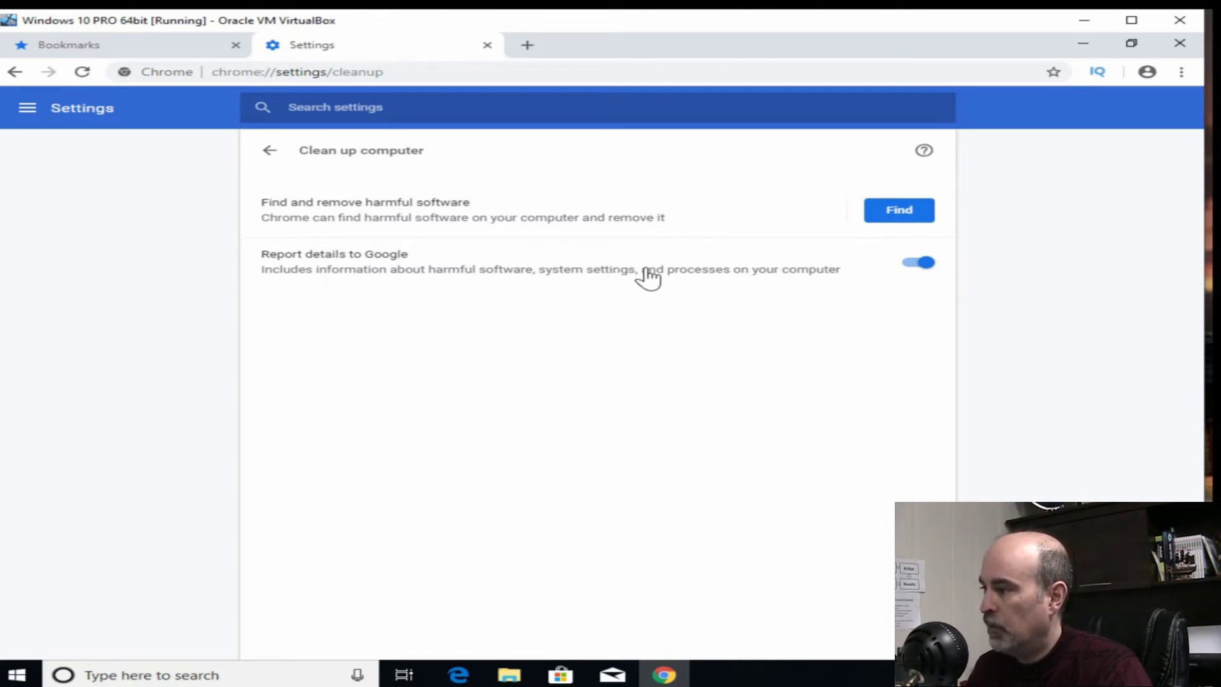
click(915, 263)
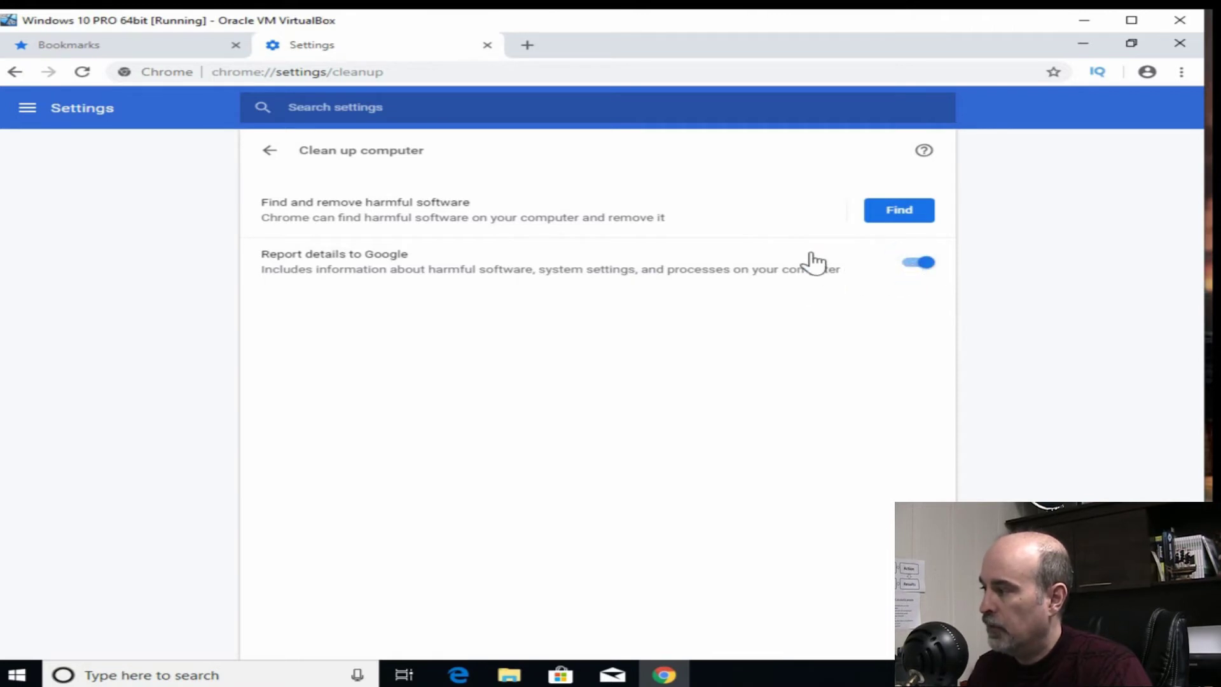
click(877, 216)
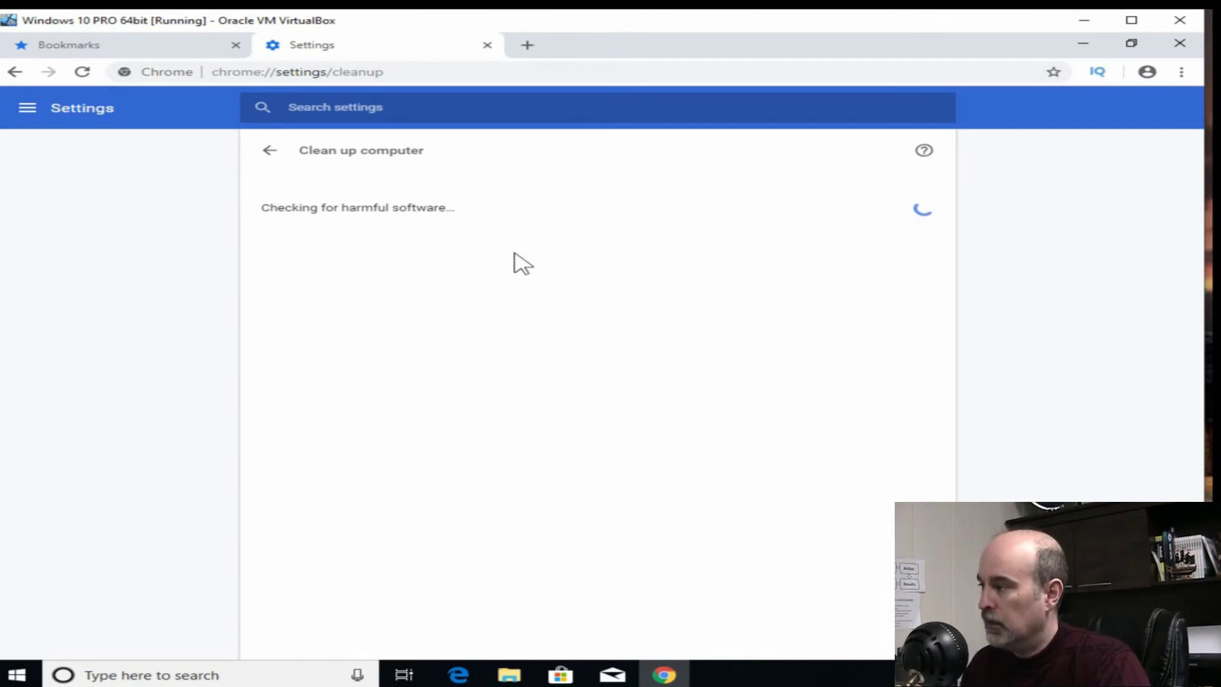
Open Apps & features from the Start button's quick menu and scroll down to Google Chrome.
right_click(17, 676)
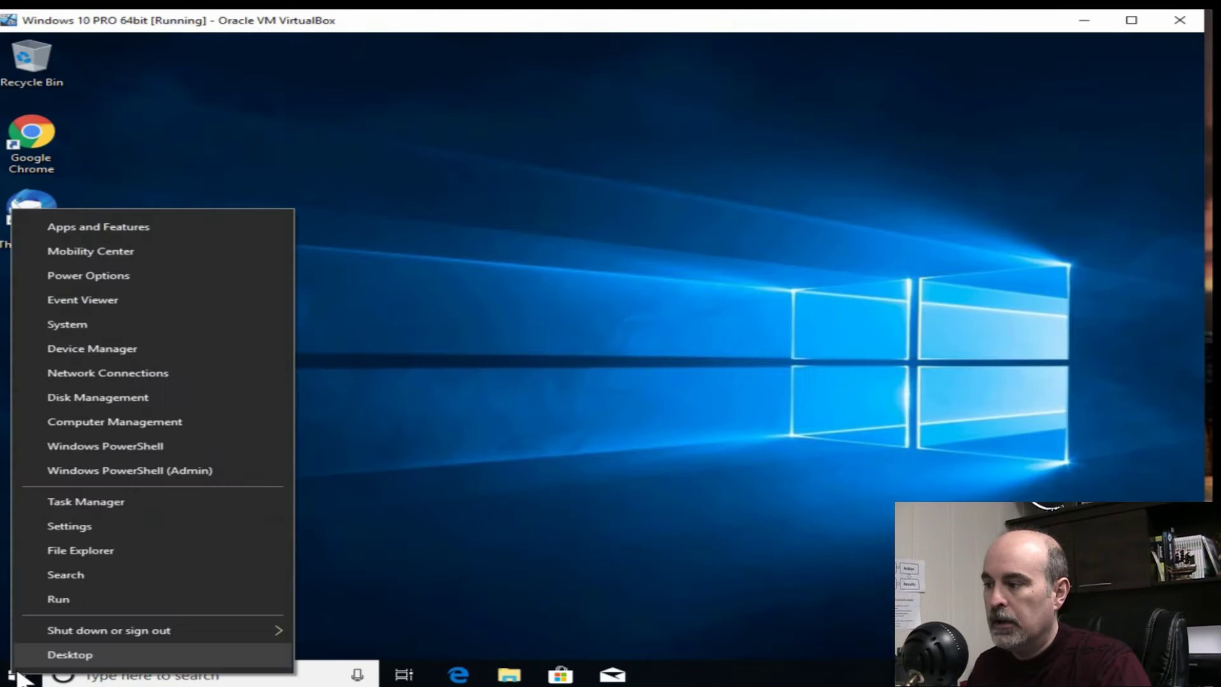
click(143, 229)
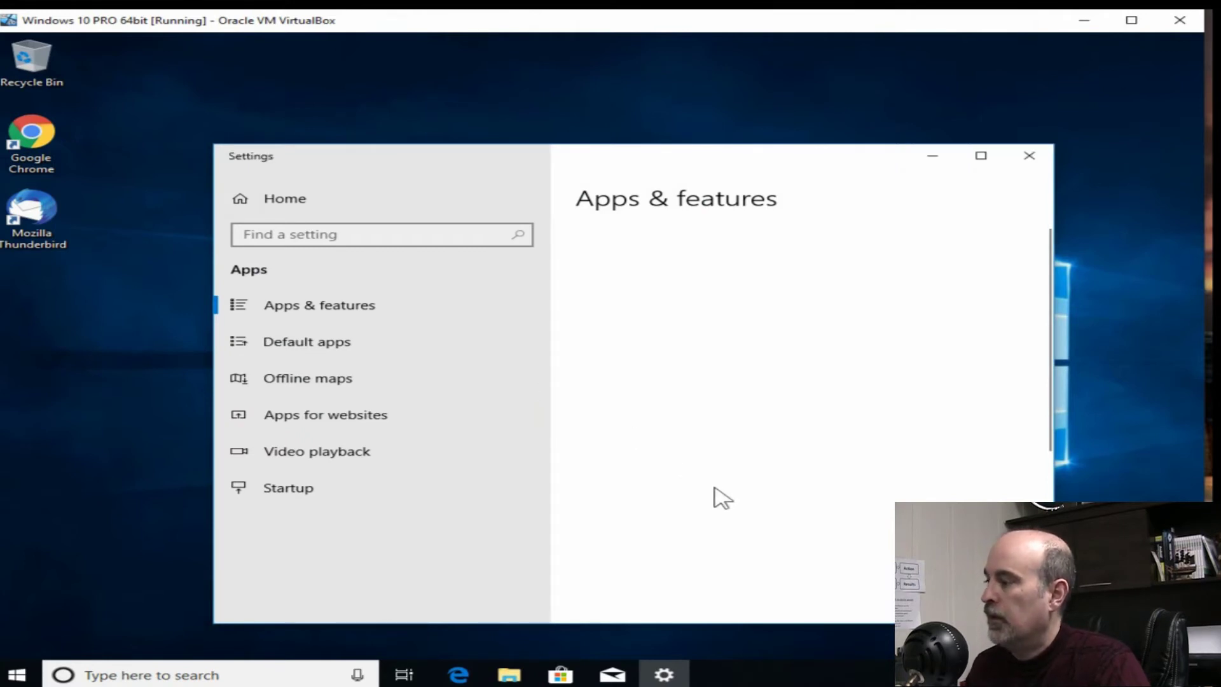
scroll(717, 498, down, 5)
scroll(742, 509, down, 3)
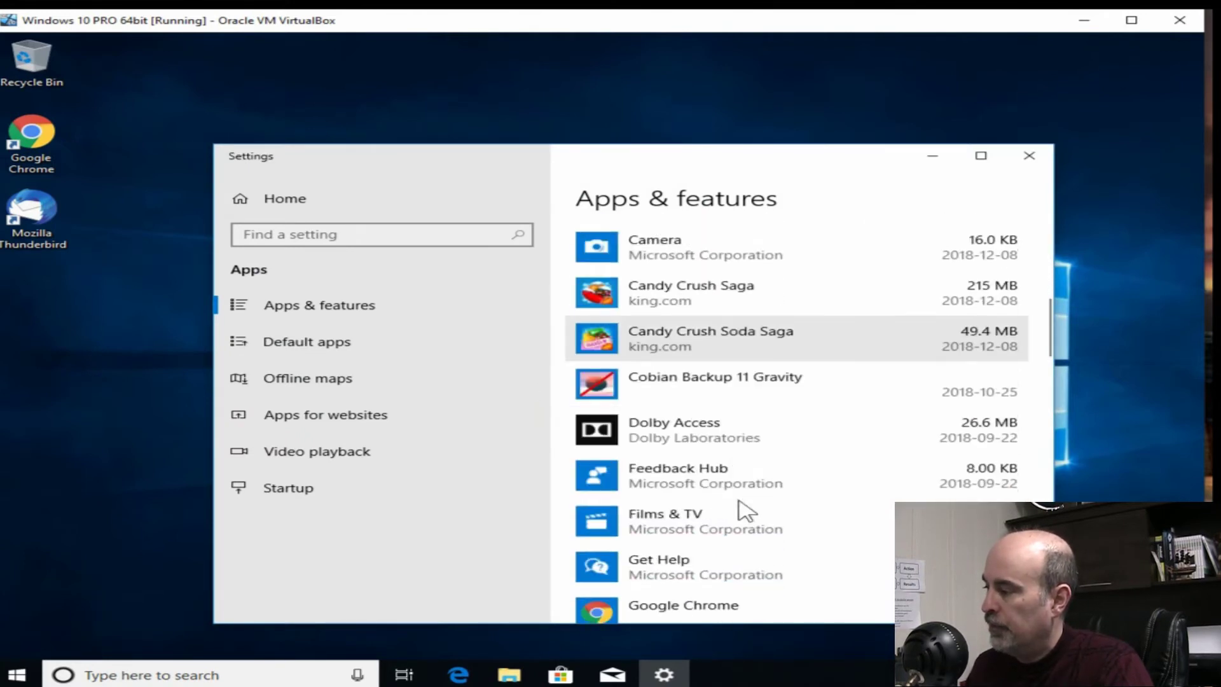
scroll(740, 508, down, 3)
Try uninstalling Google Chrome, approve the installer prompt, and dismiss the close-all-windows warning.
click(693, 496)
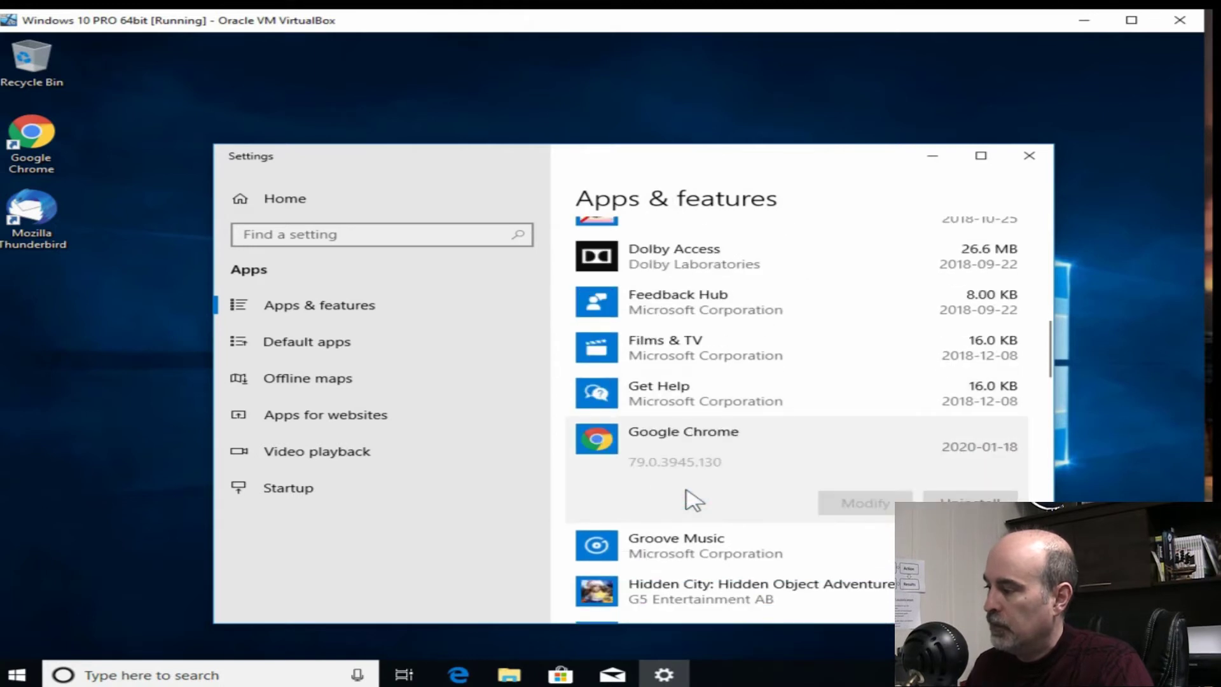
click(930, 498)
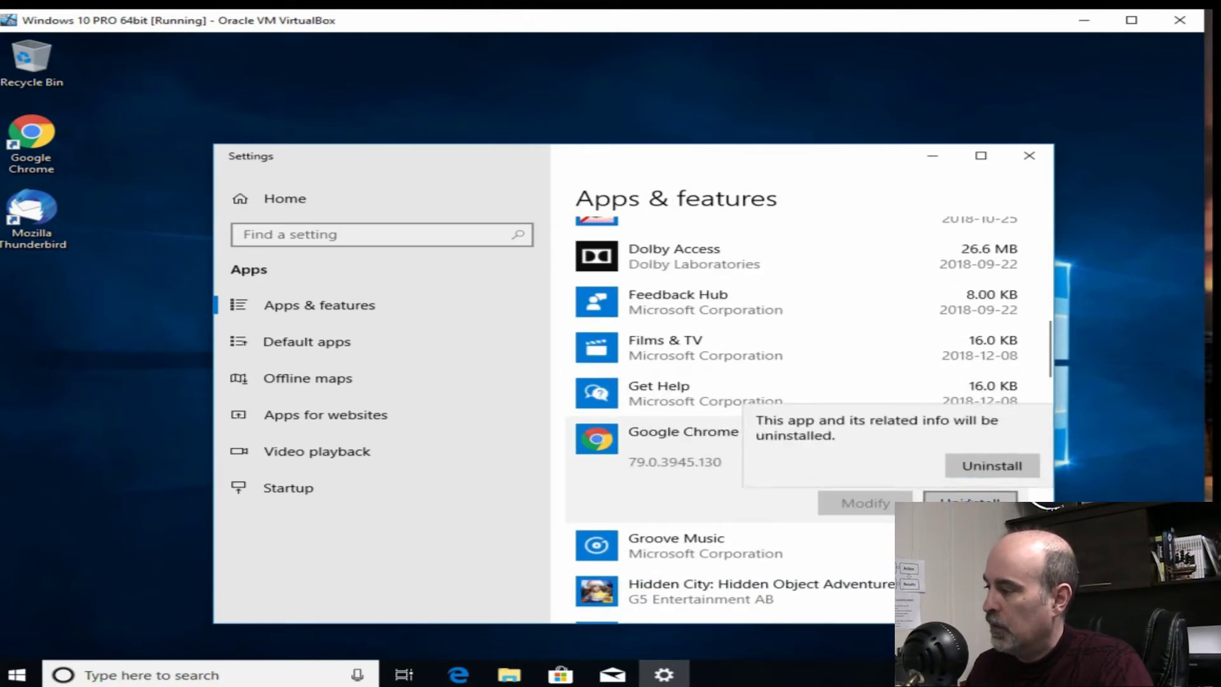
click(975, 468)
click(514, 458)
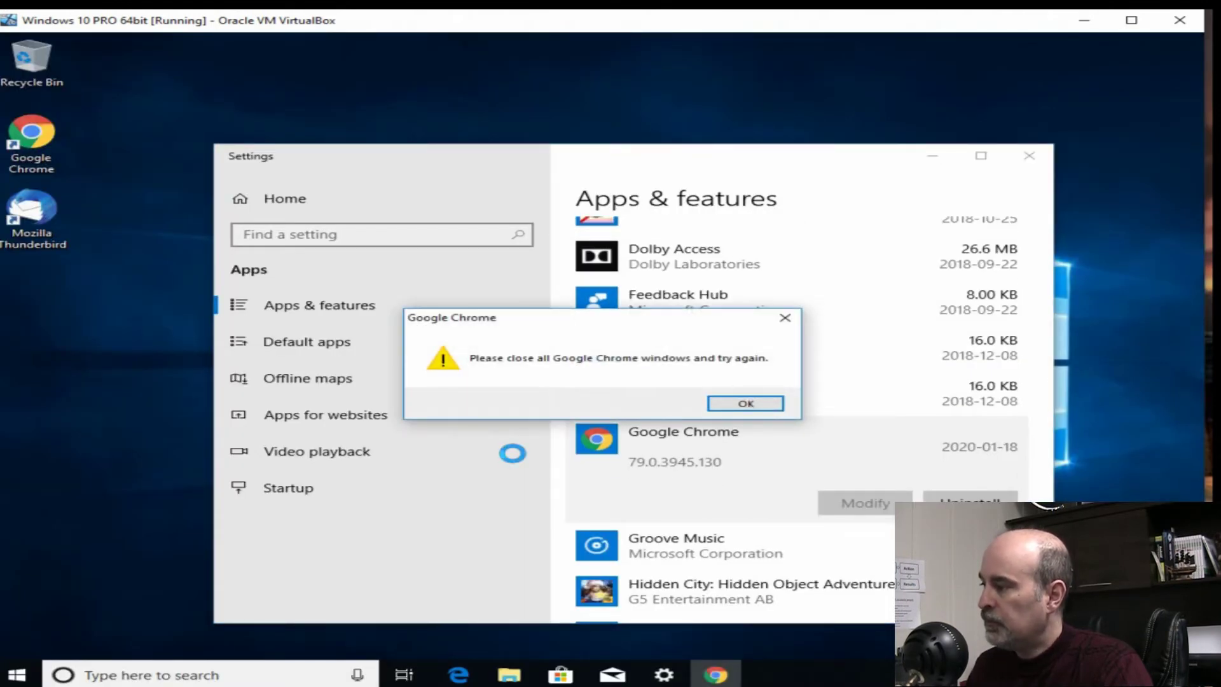
click(738, 403)
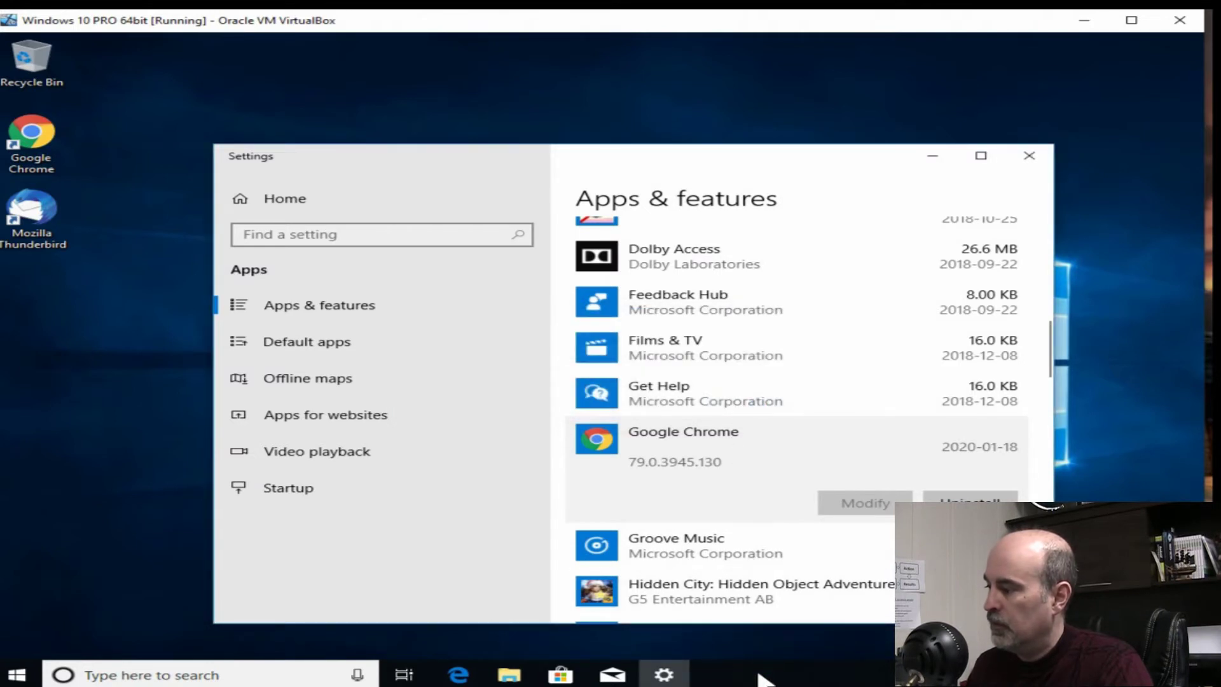
Open Task Manager, sort processes by name, and end the first Google Chrome process.
right_click(763, 679)
click(802, 597)
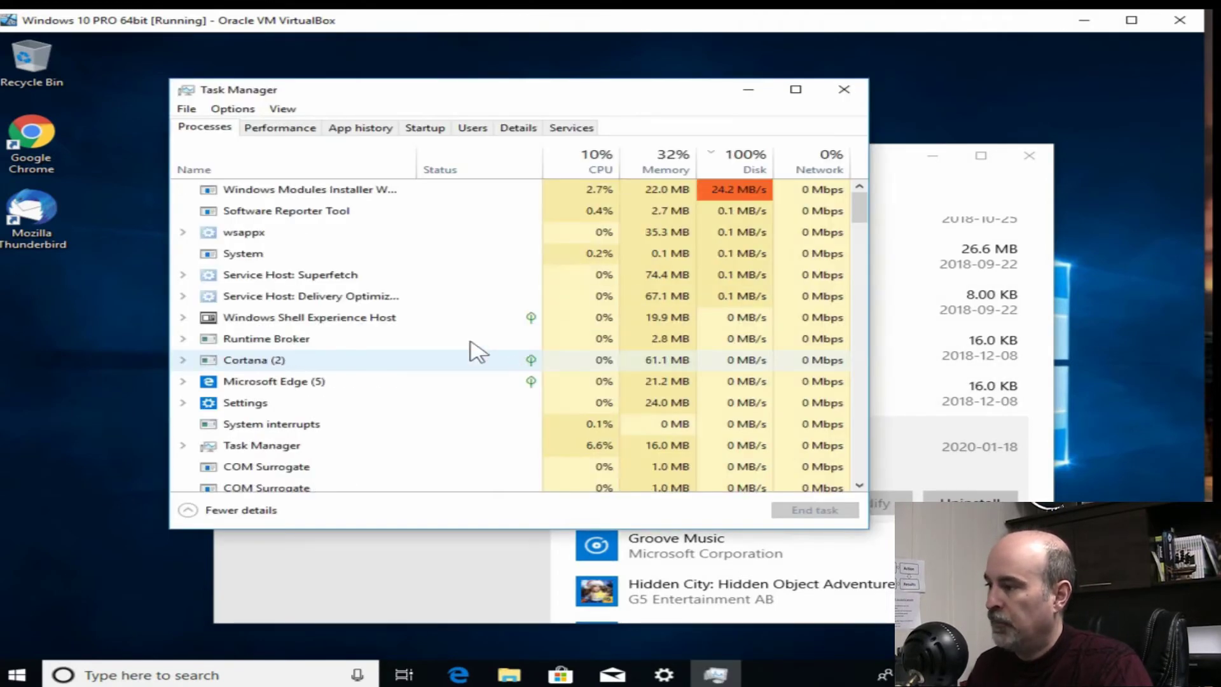
click(286, 168)
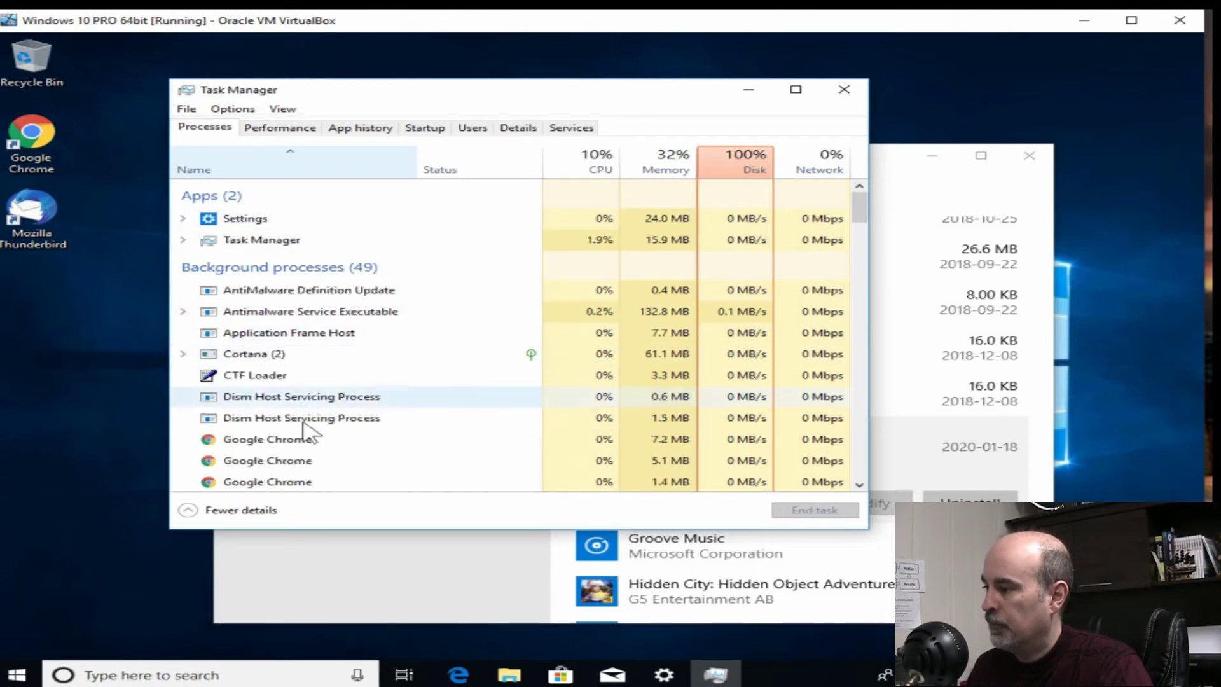
click(298, 439)
scroll(304, 453, down, 1)
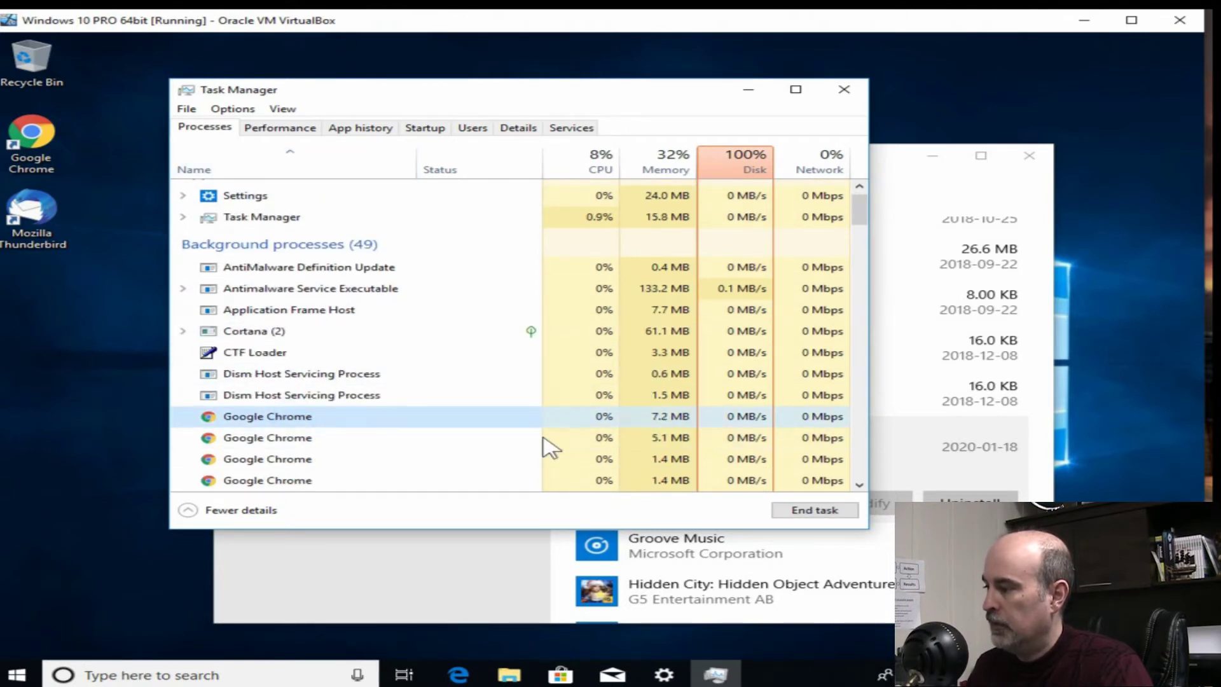
click(838, 513)
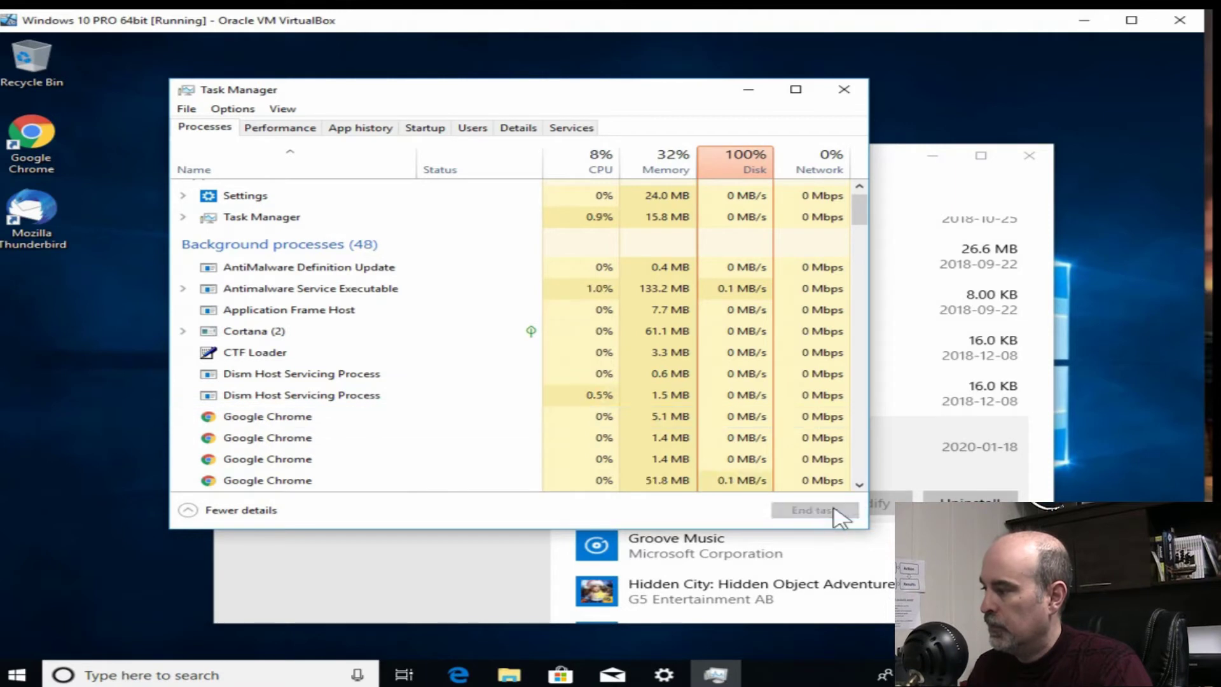
End the remaining Google Chrome, both Google Crash Handler, and Google Installer (32 bit) processes.
click(390, 409)
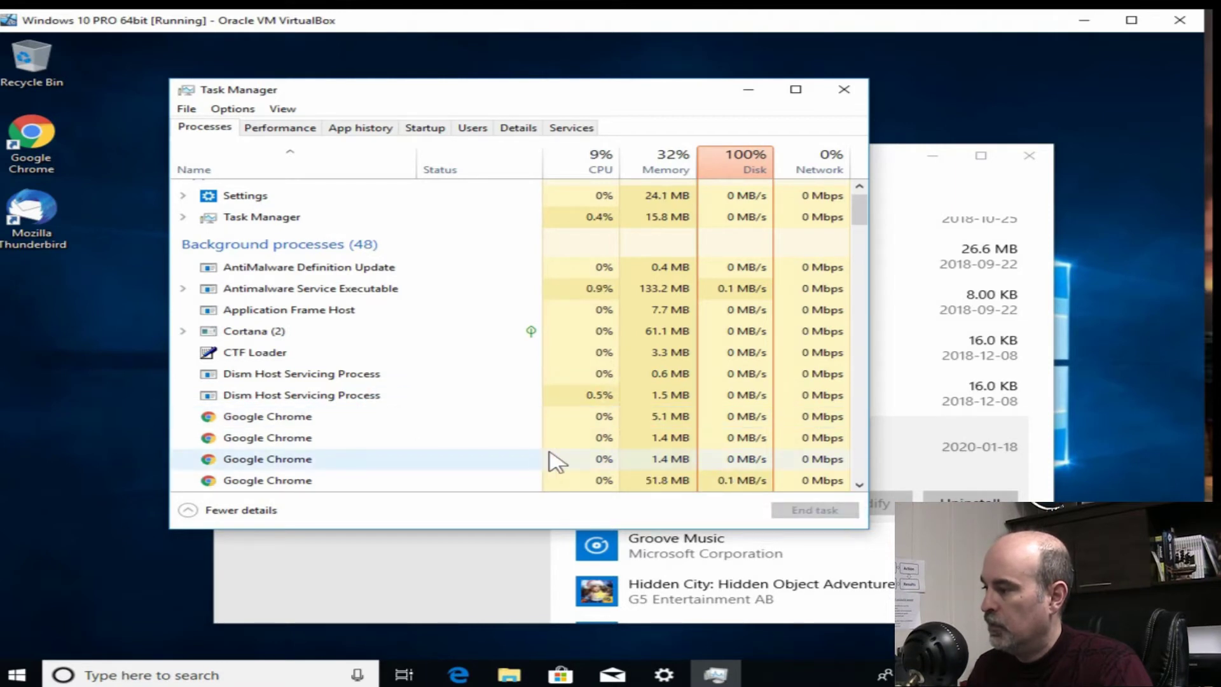
click(369, 415)
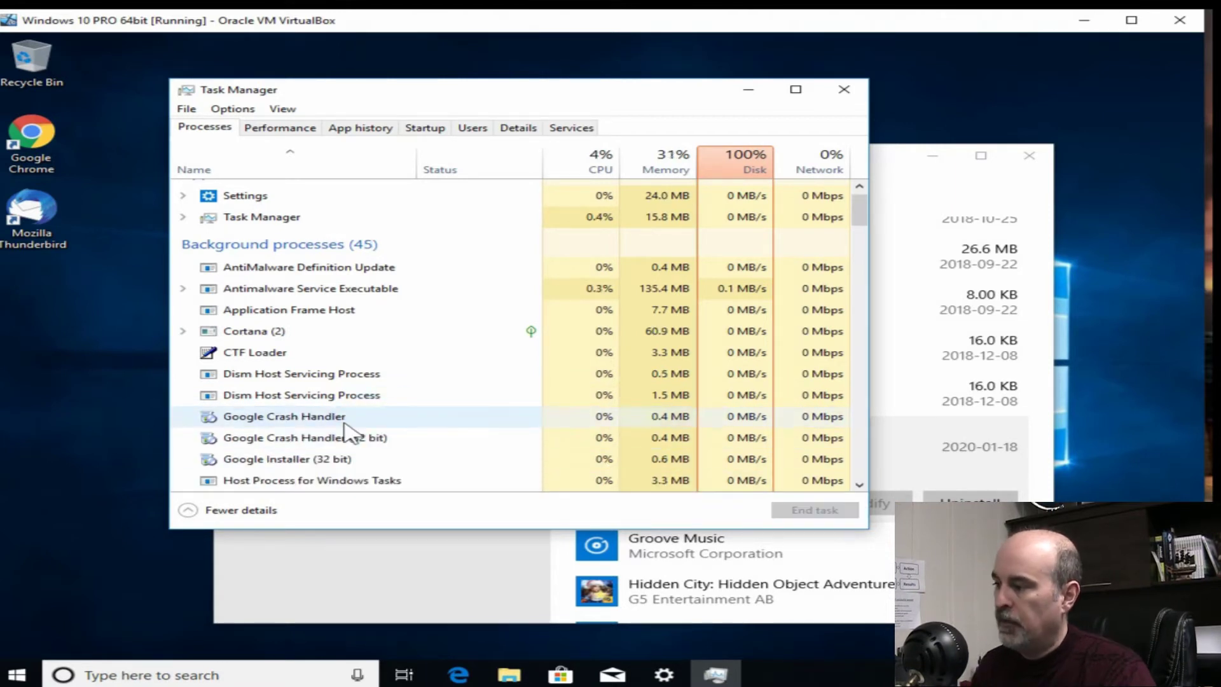
click(350, 422)
click(826, 517)
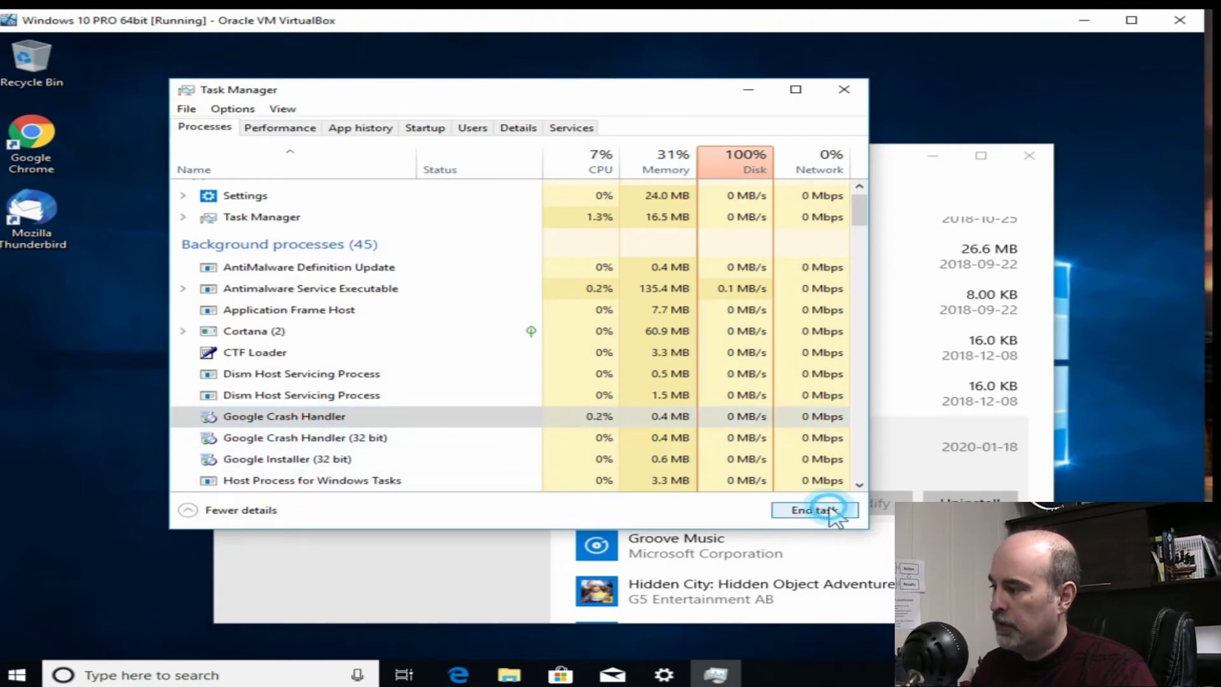
click(334, 417)
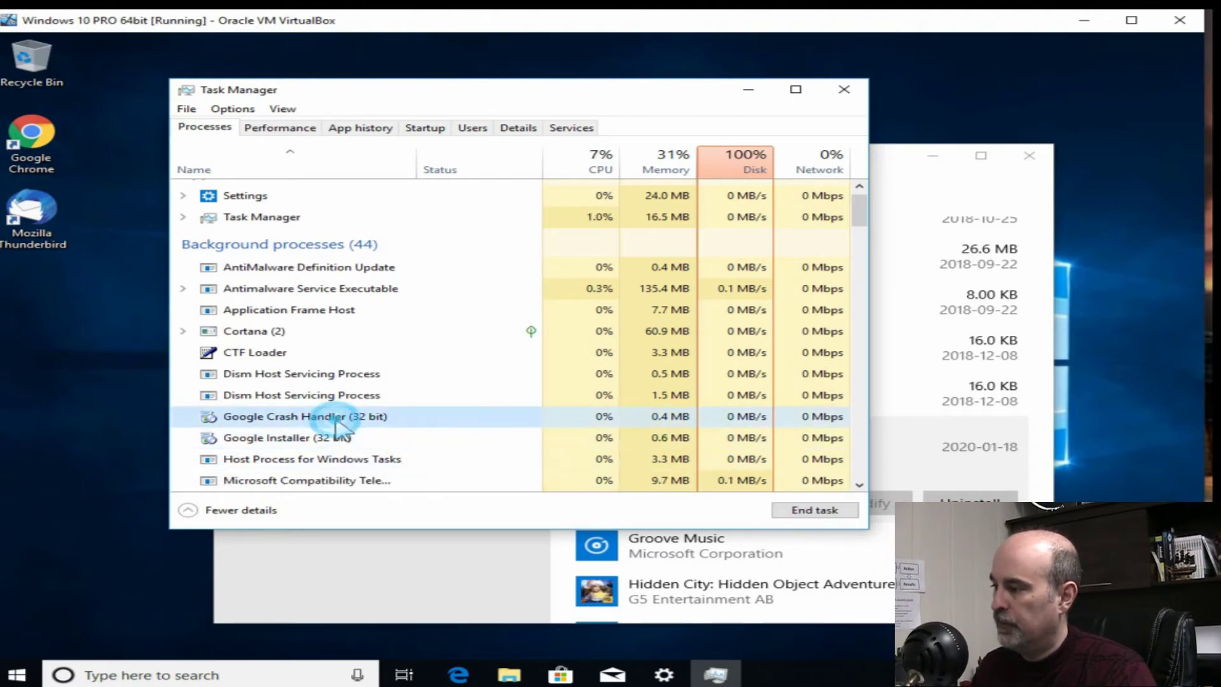
click(799, 508)
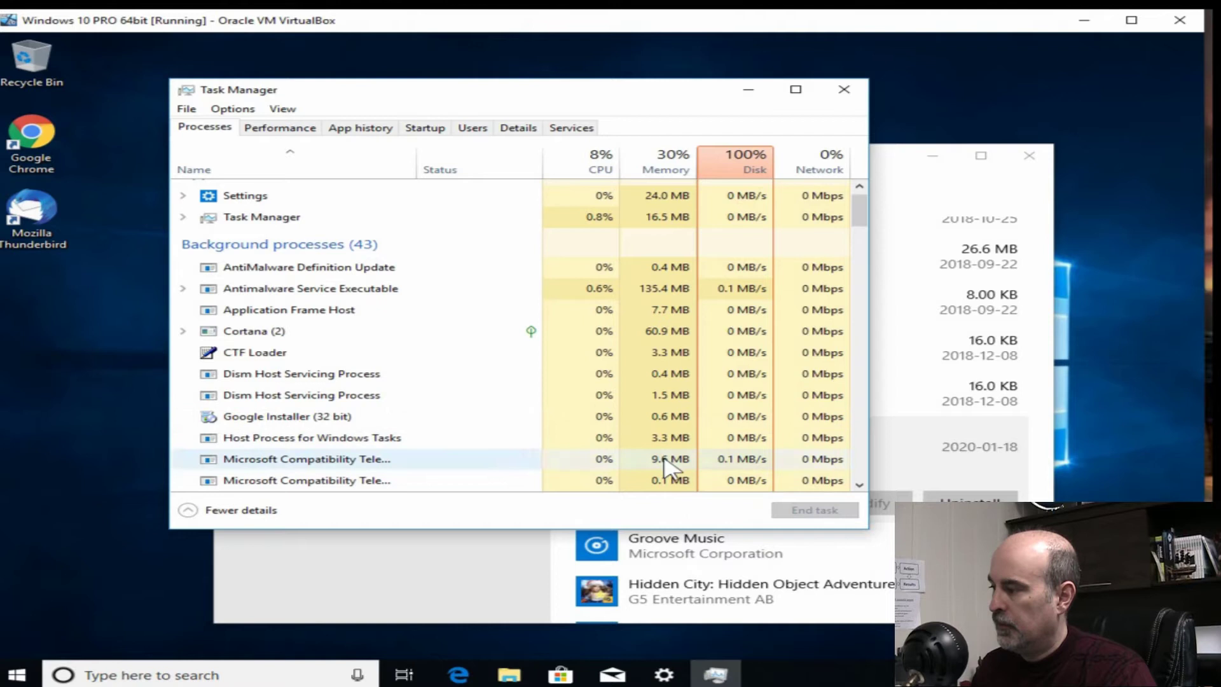
click(374, 417)
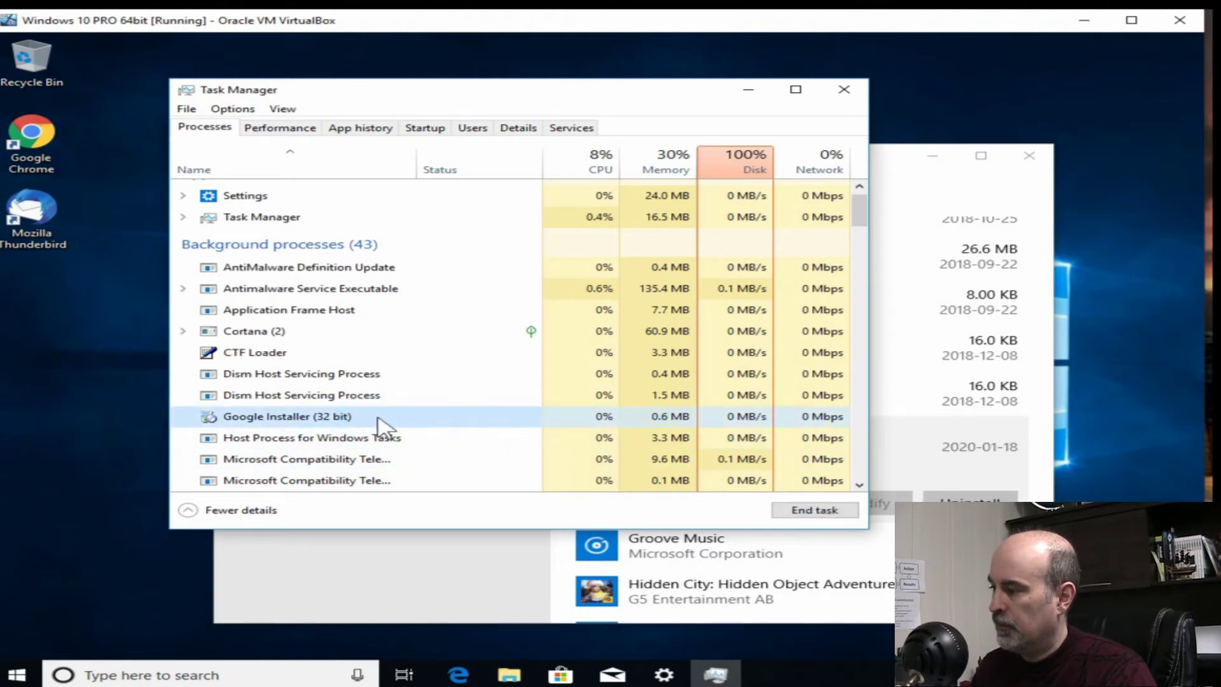
click(817, 510)
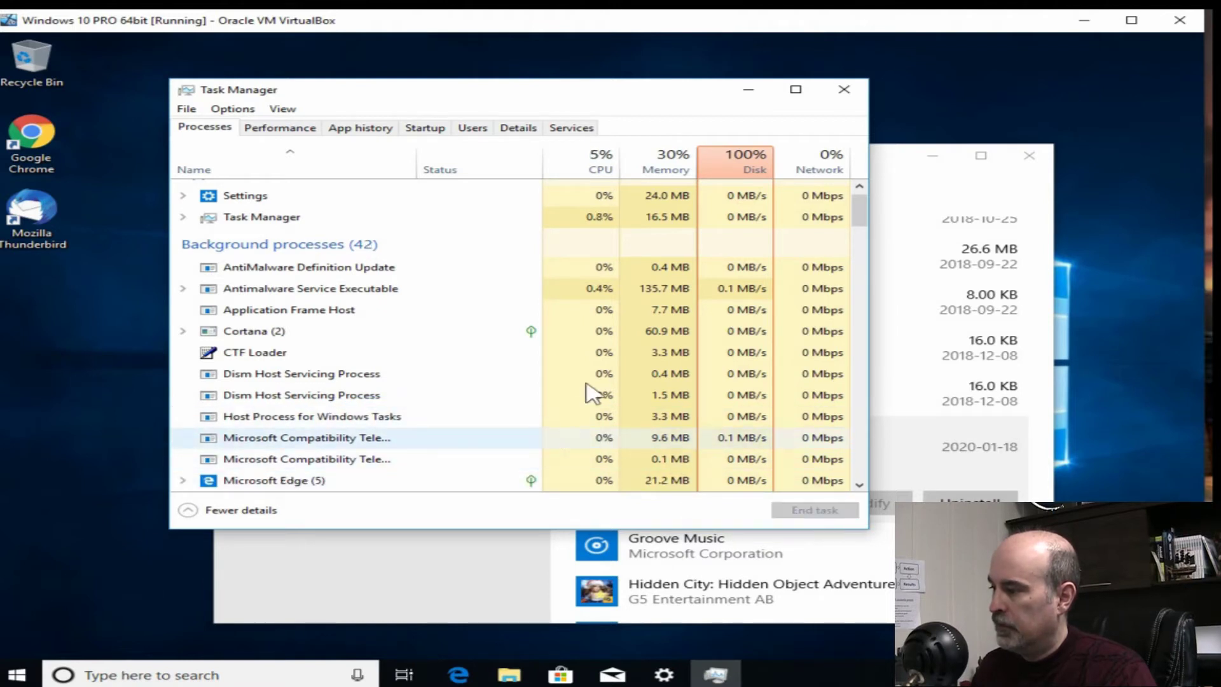
Close Task Manager, uninstall Google Chrome including its browsing data, and close Settings.
click(843, 91)
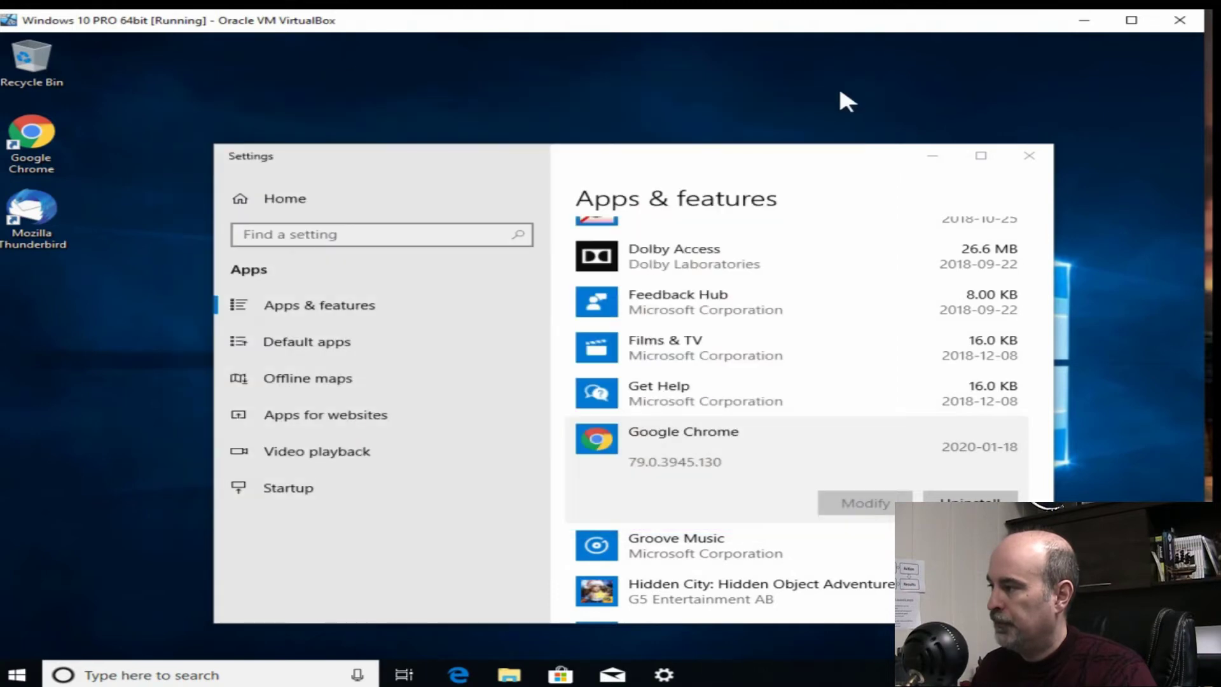
click(956, 498)
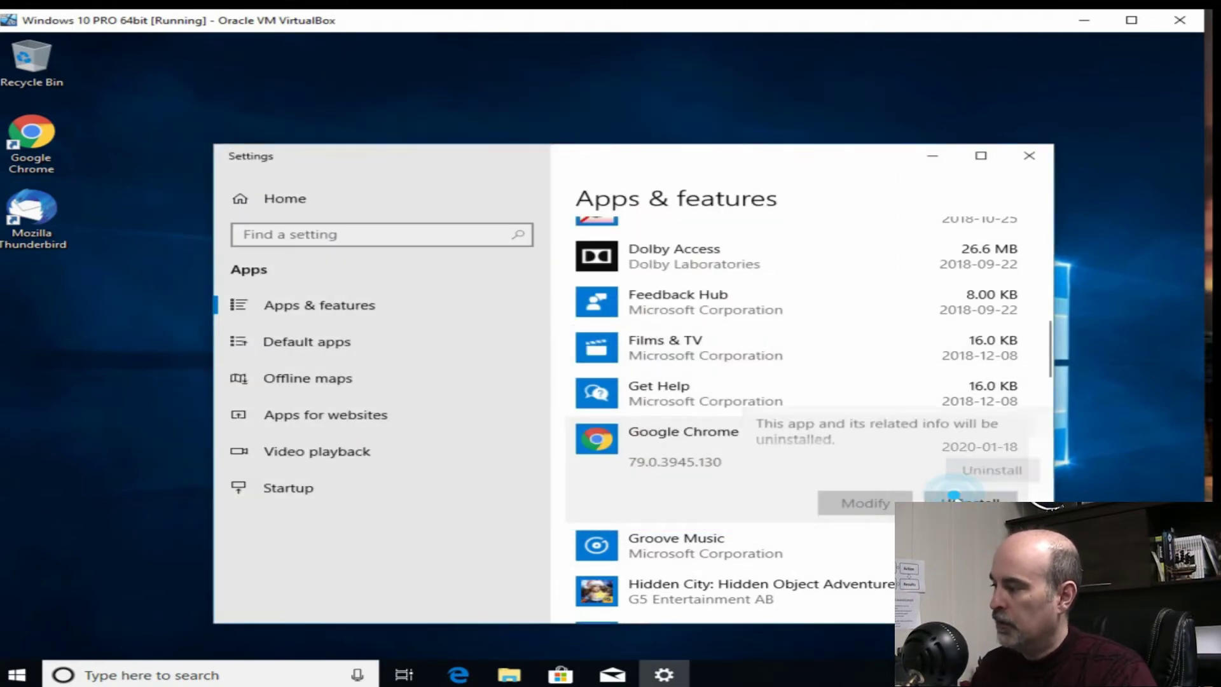
click(976, 464)
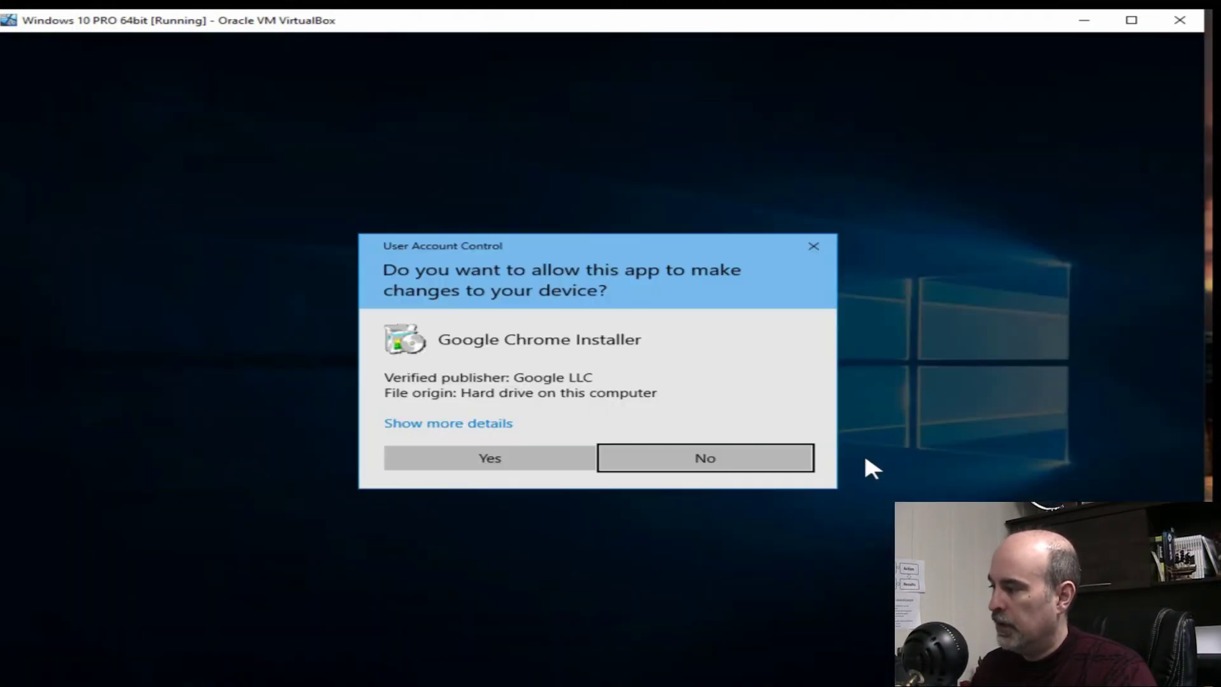
click(529, 463)
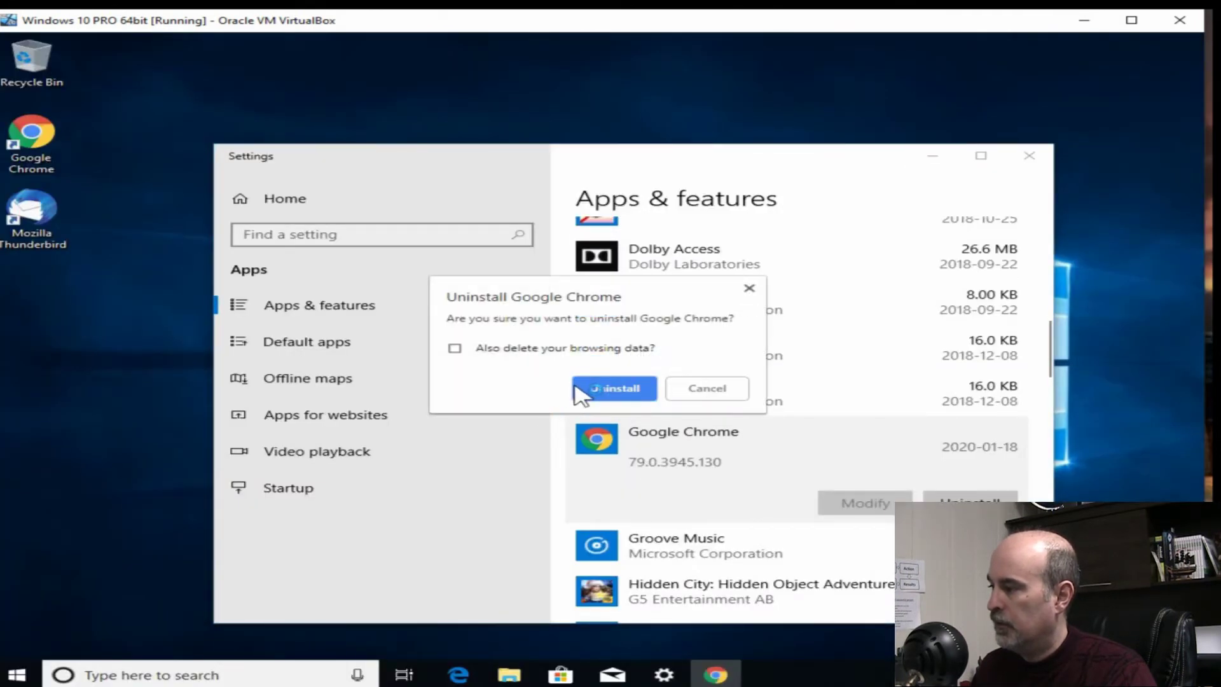
click(454, 350)
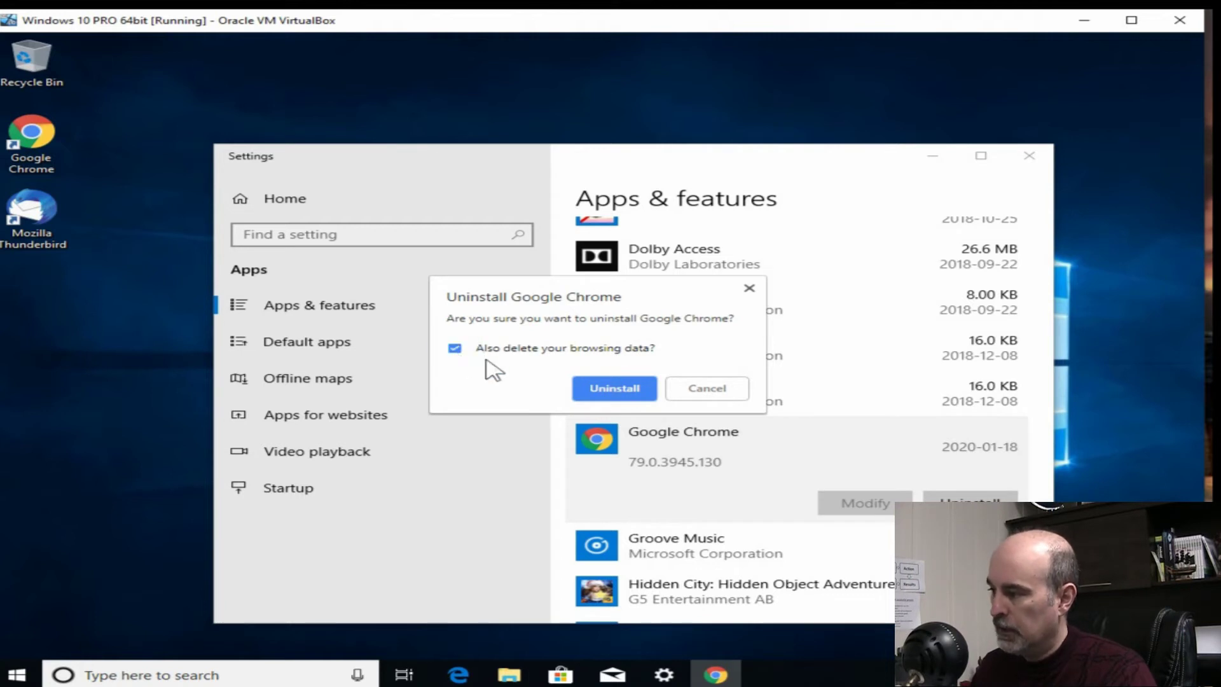
click(626, 390)
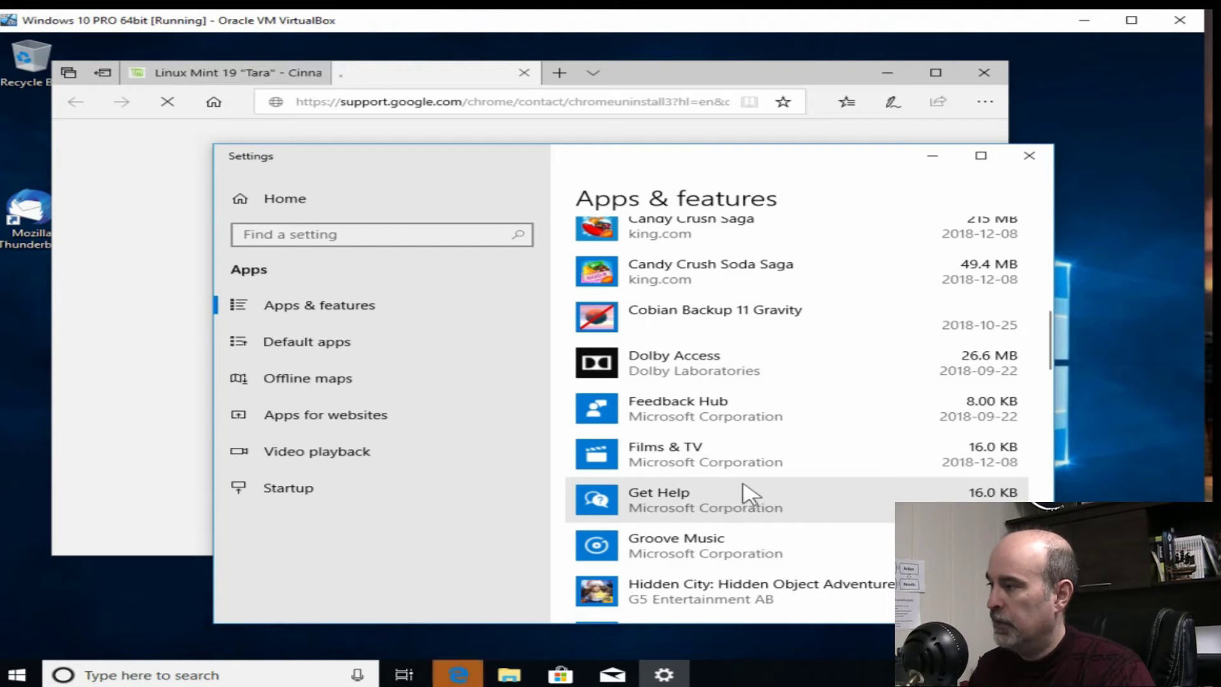
click(1031, 158)
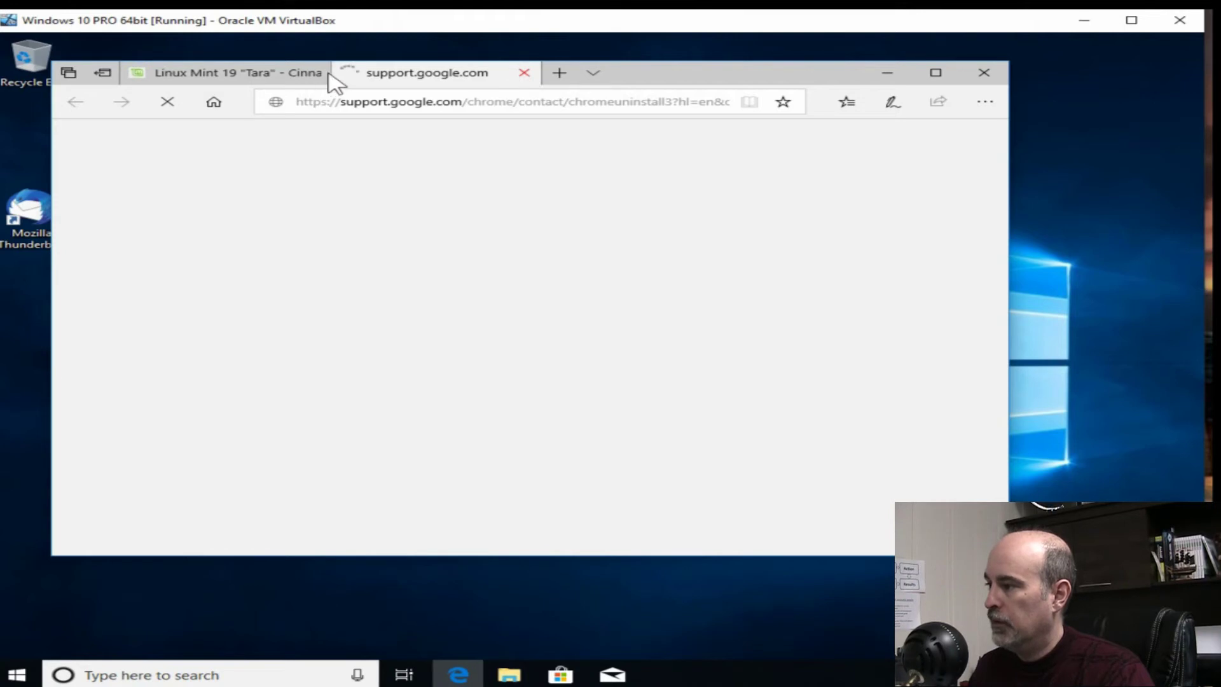
In File Explorer, open C:\Program Files (x86)\Google to view its leftover folders.
click(468, 673)
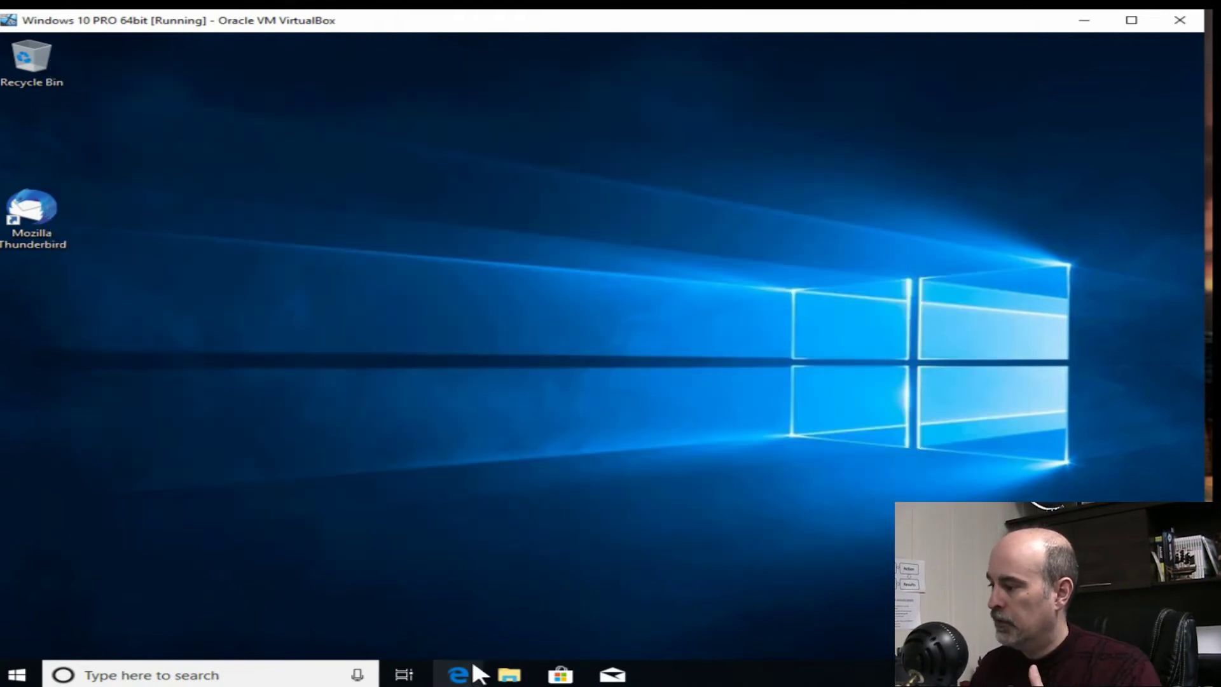
click(507, 675)
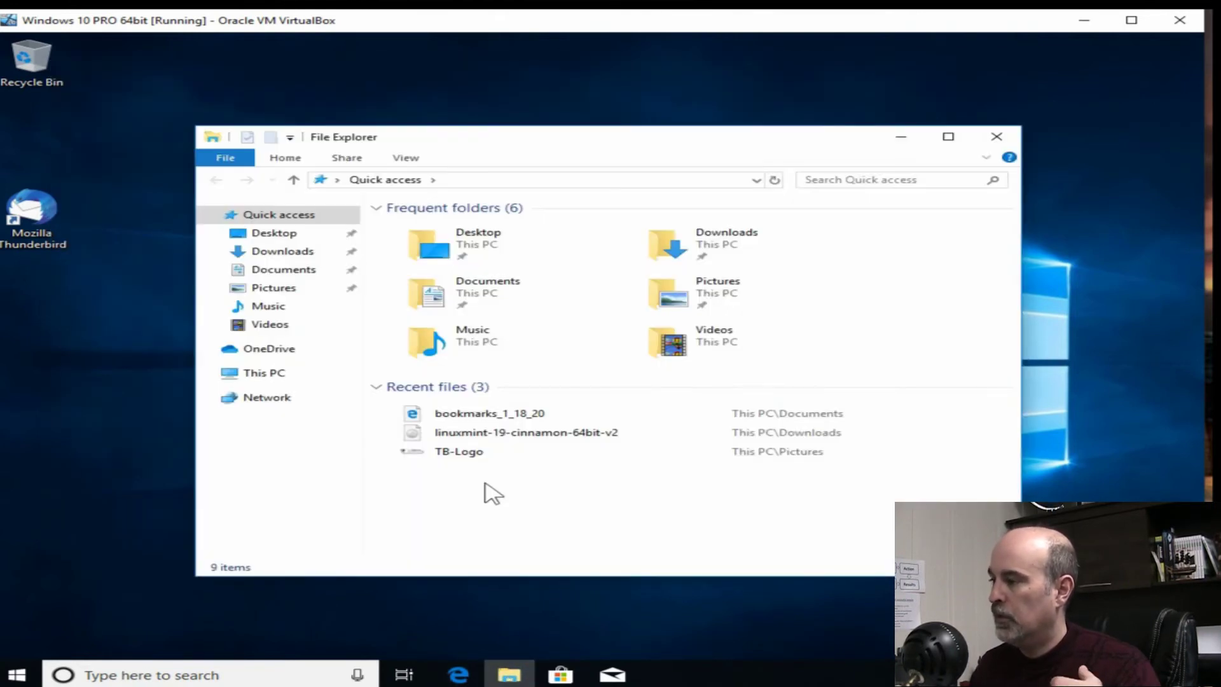
click(280, 373)
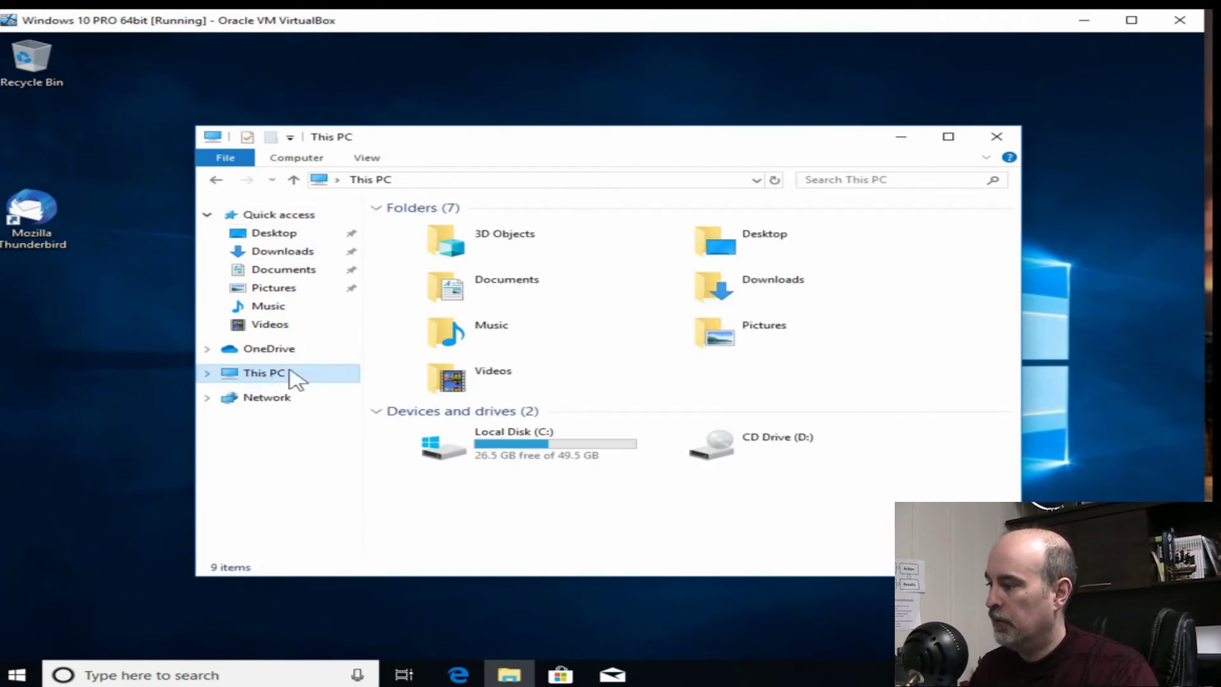
double_click(489, 440)
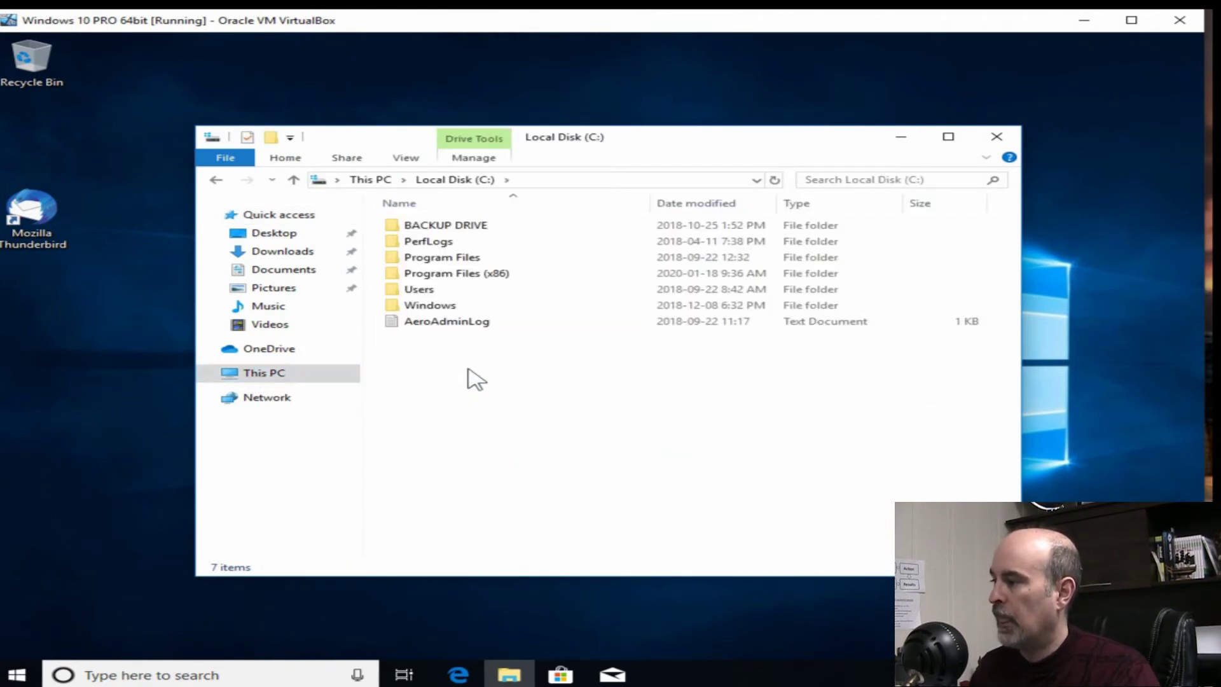
double_click(441, 257)
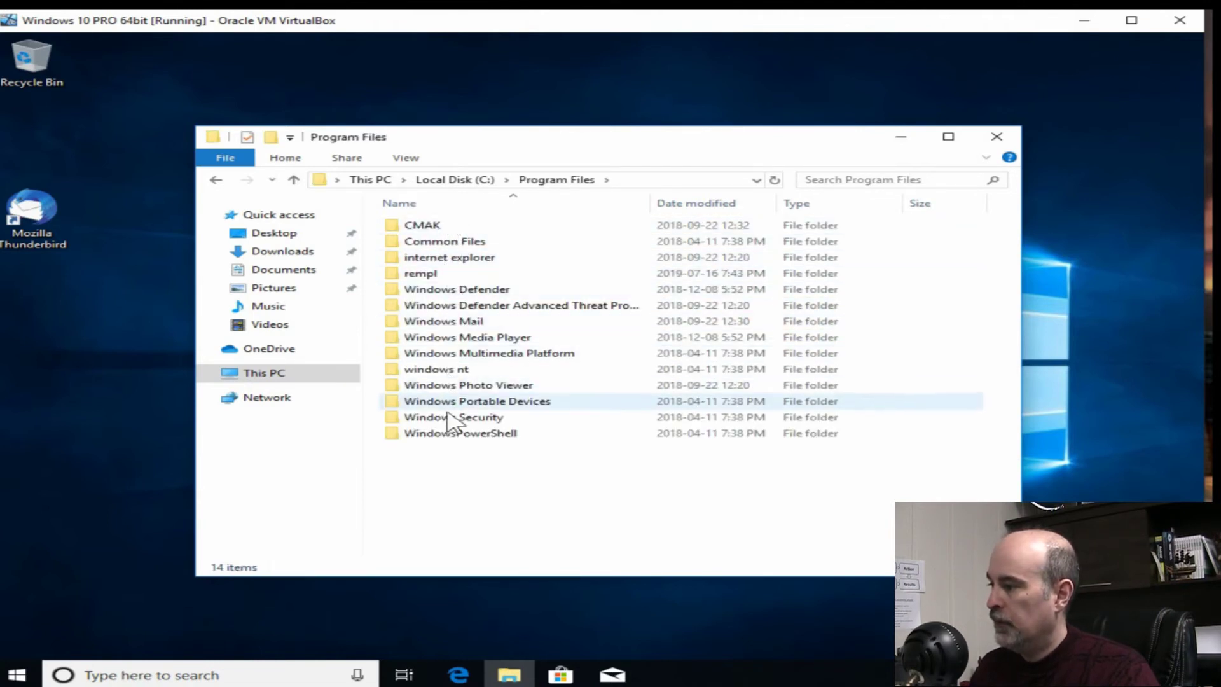
click(457, 181)
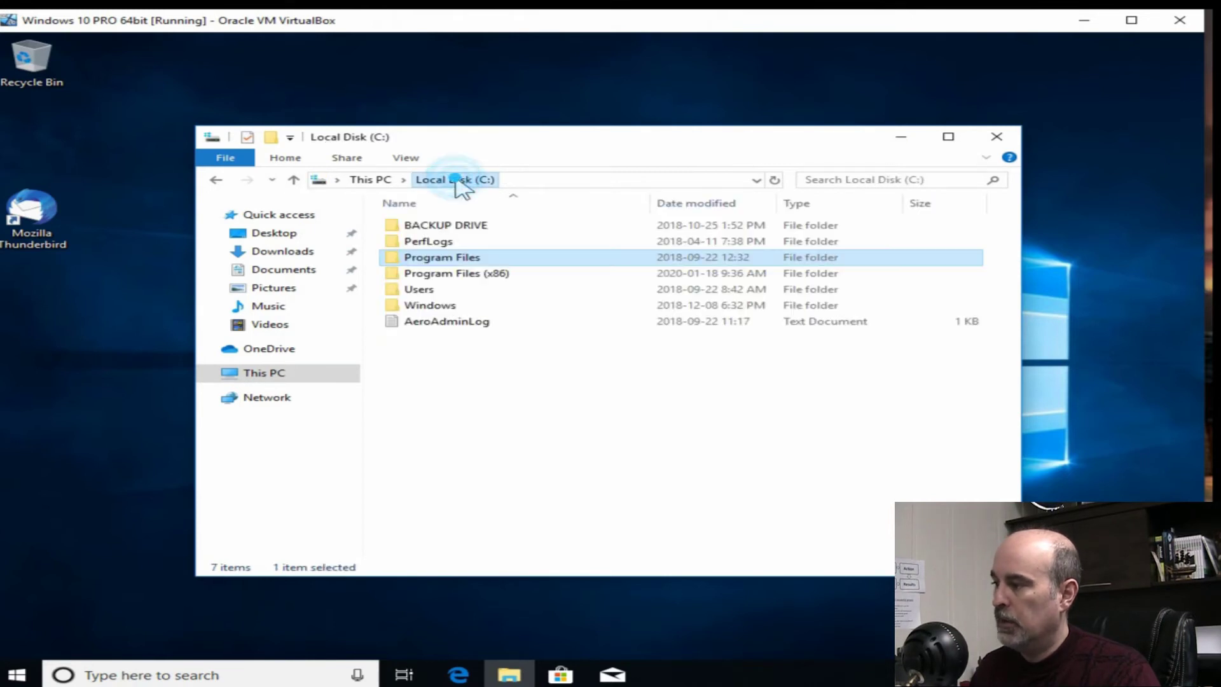
click(456, 273)
double_click(457, 274)
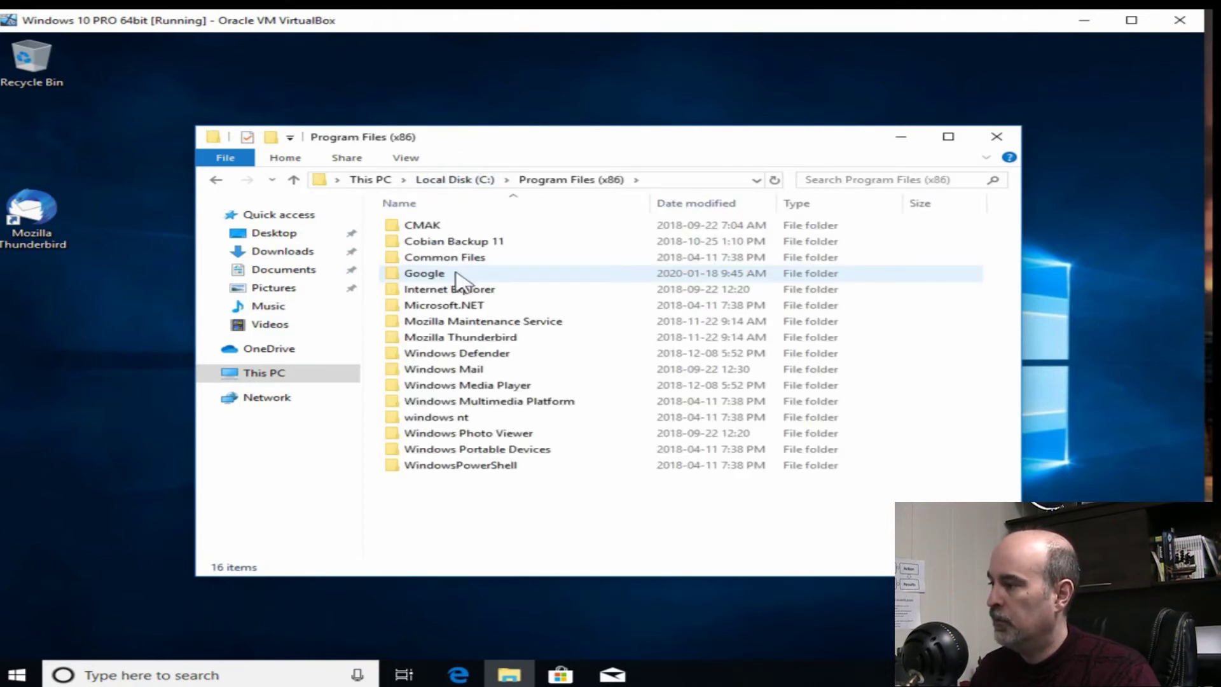
click(453, 275)
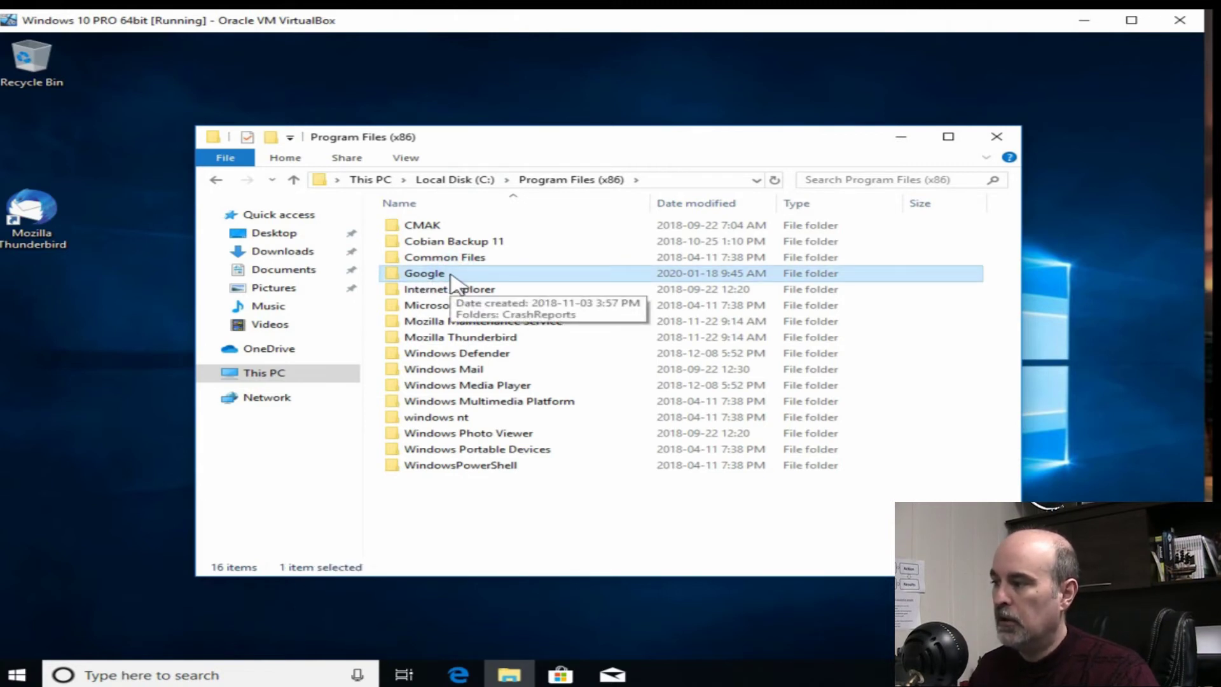
double_click(451, 275)
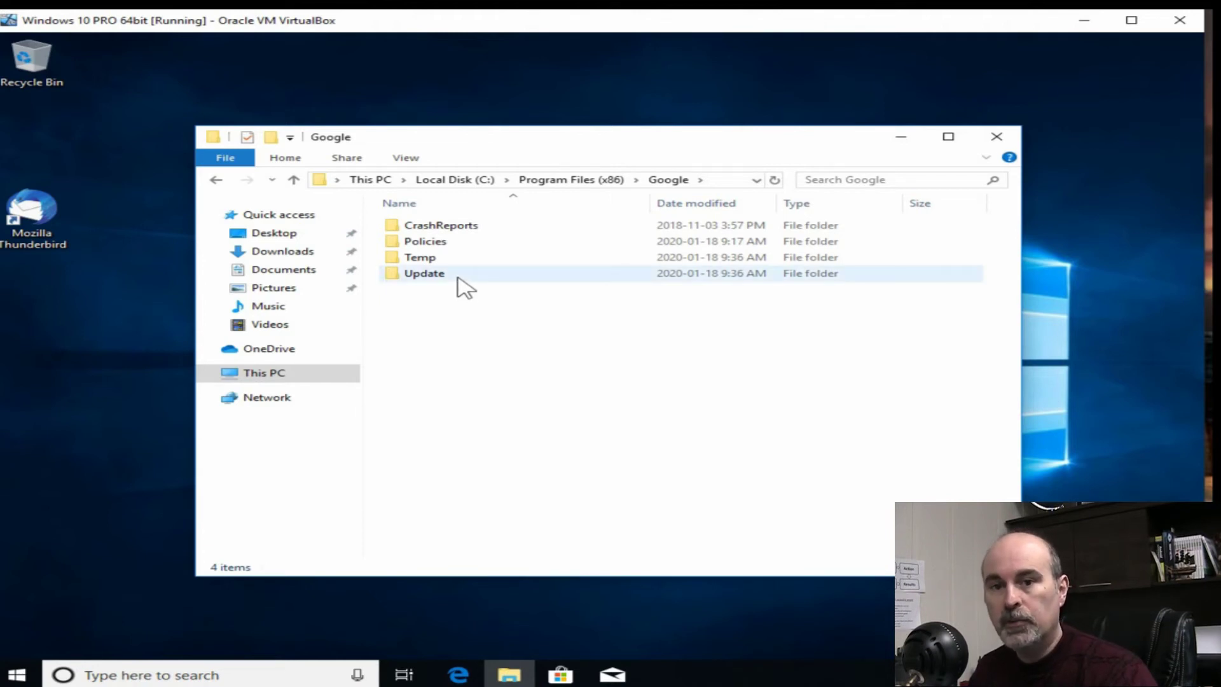
mouse_move(458, 278)
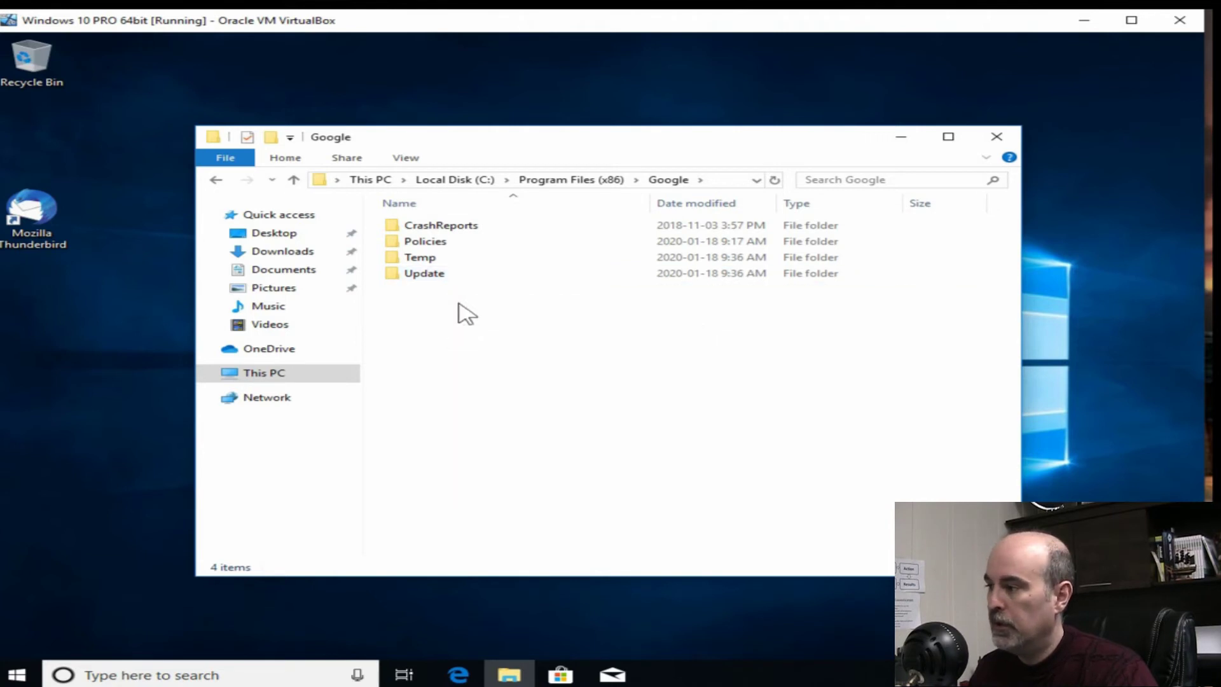
Rename Program Files (x86)\Google to Google.old and go back to Local Disk (C:).
click(562, 180)
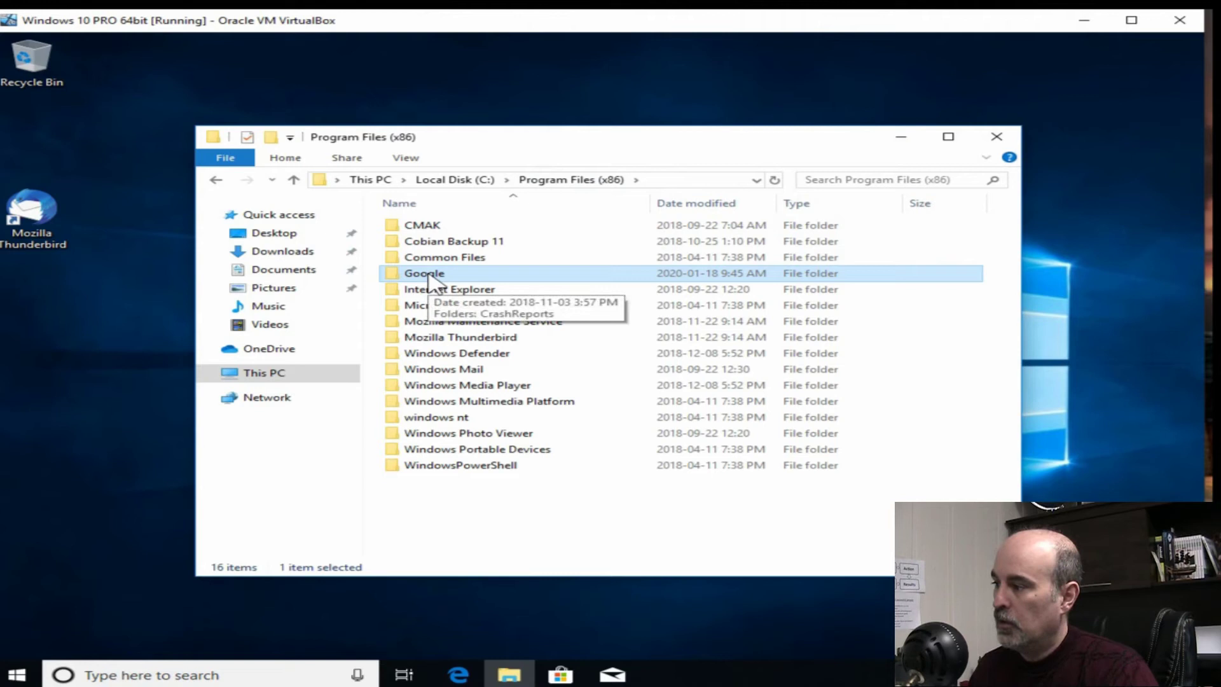
double_click(479, 275)
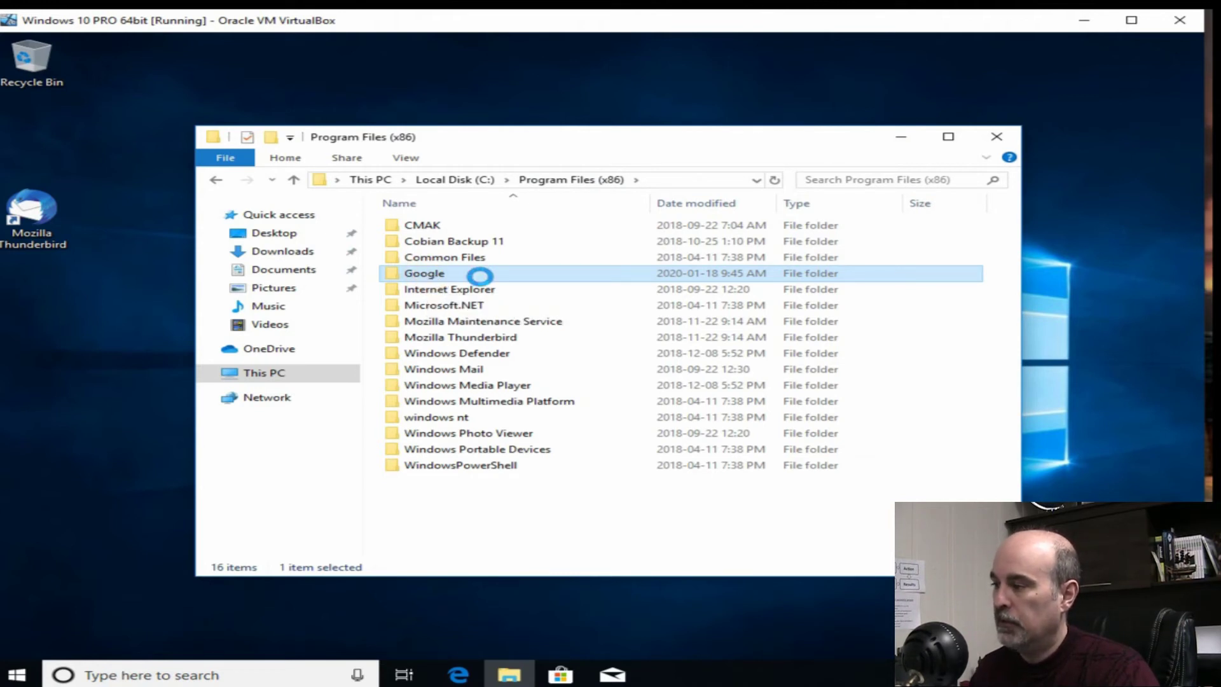
right_click(479, 275)
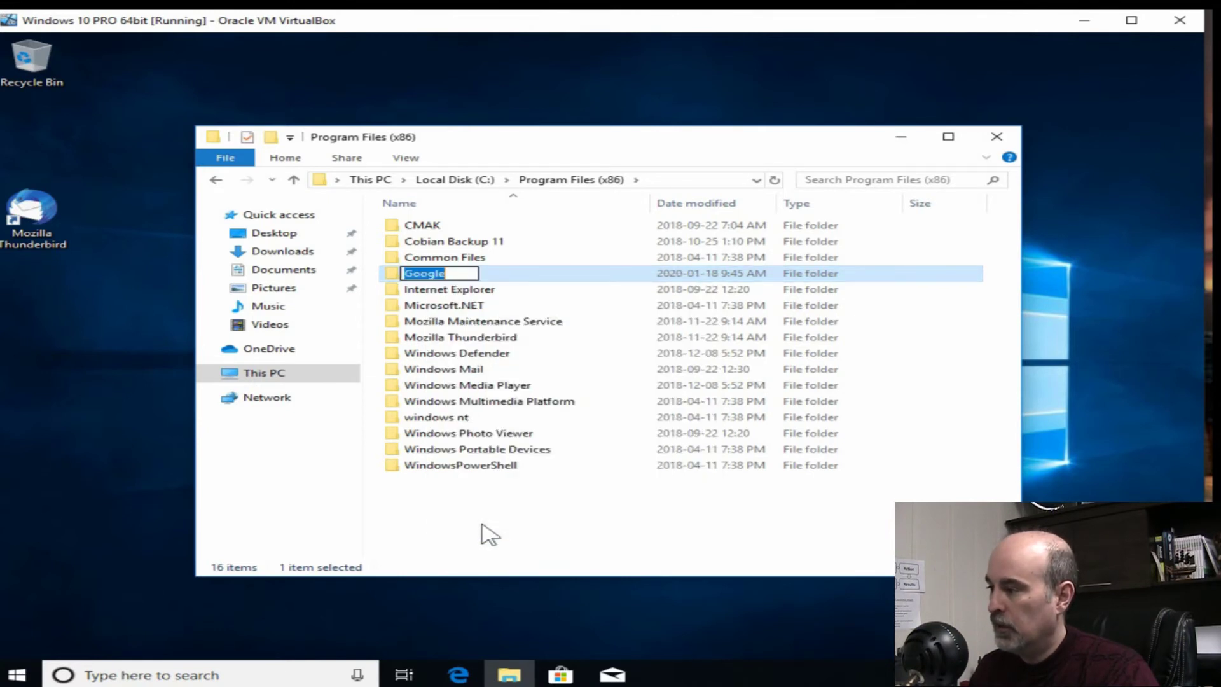
click(474, 277)
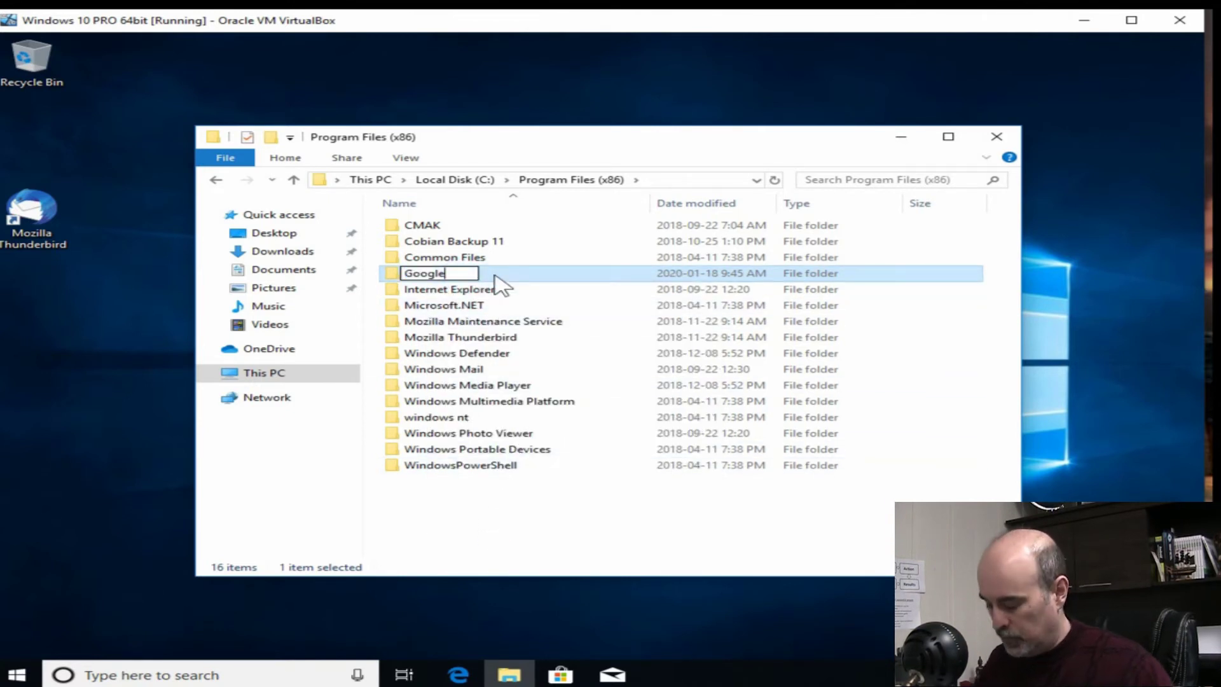
text(.old)
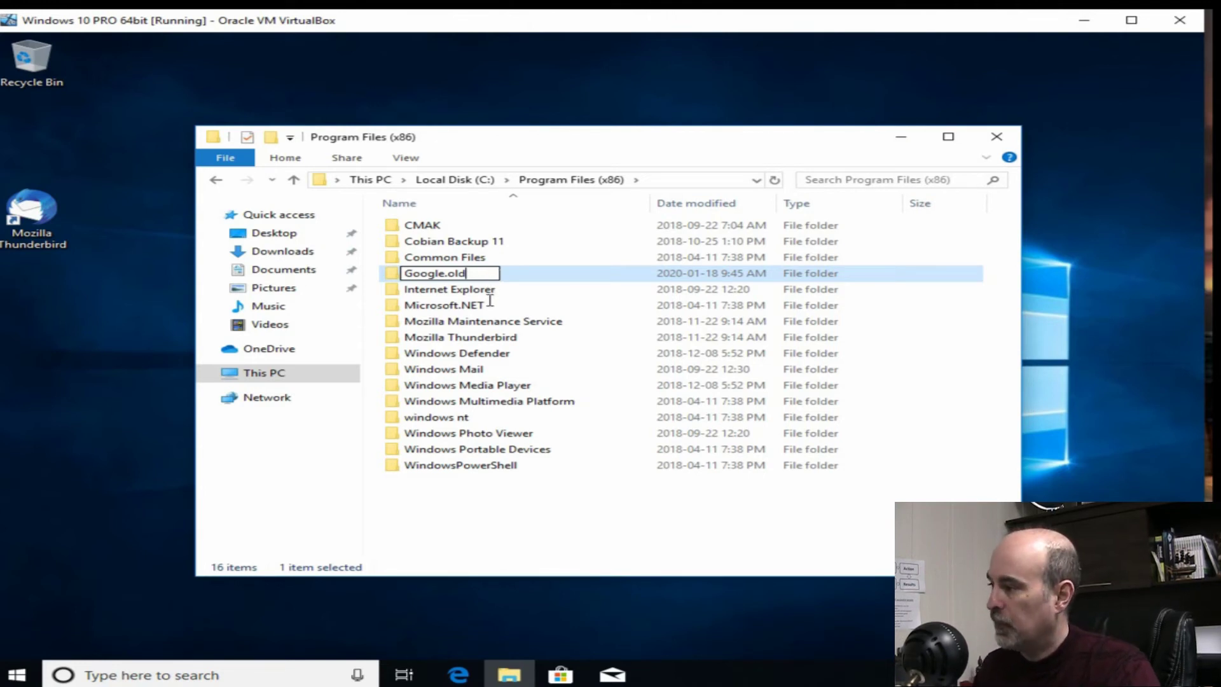
key(Return)
click(469, 181)
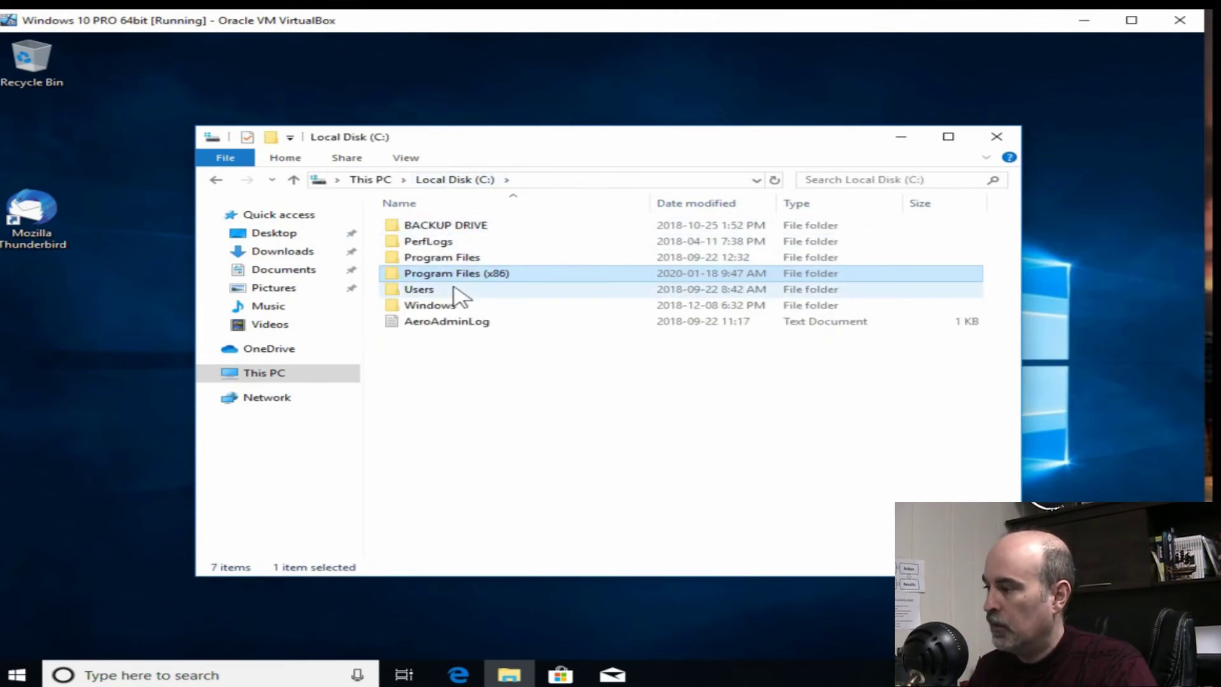
Turn on Hidden items in the View options so ProgramData appears, then select ProgramData.
click(539, 180)
click(539, 179)
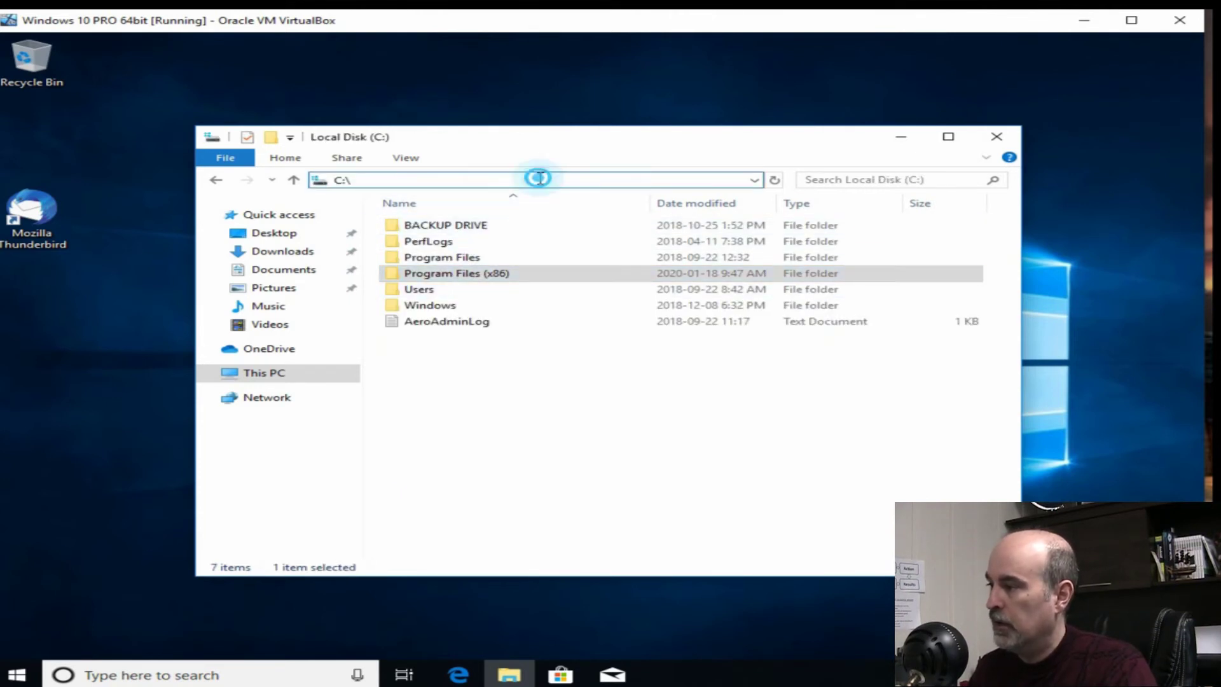
click(406, 158)
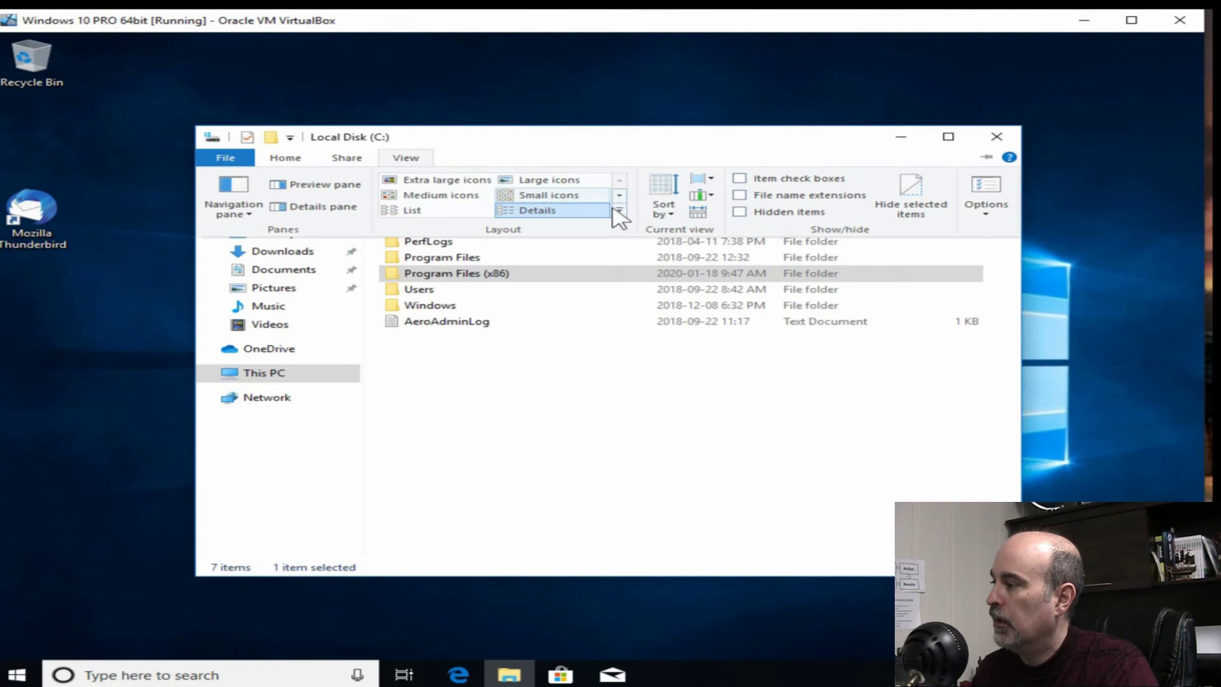
click(791, 215)
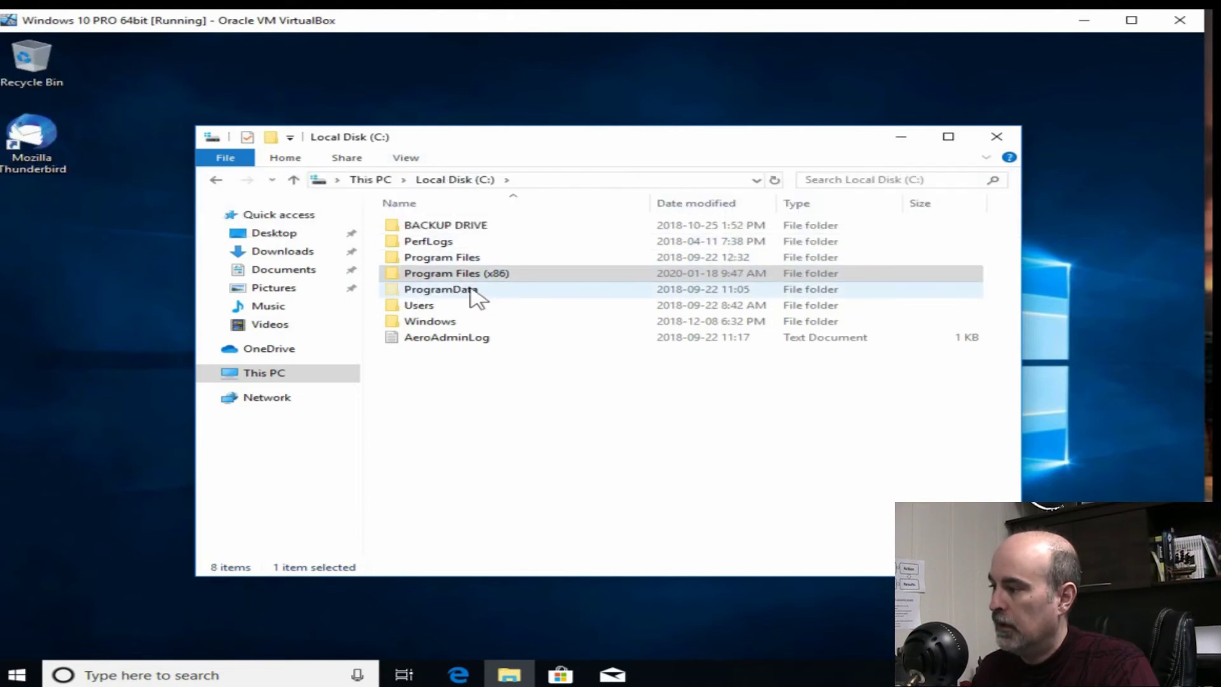
click(470, 290)
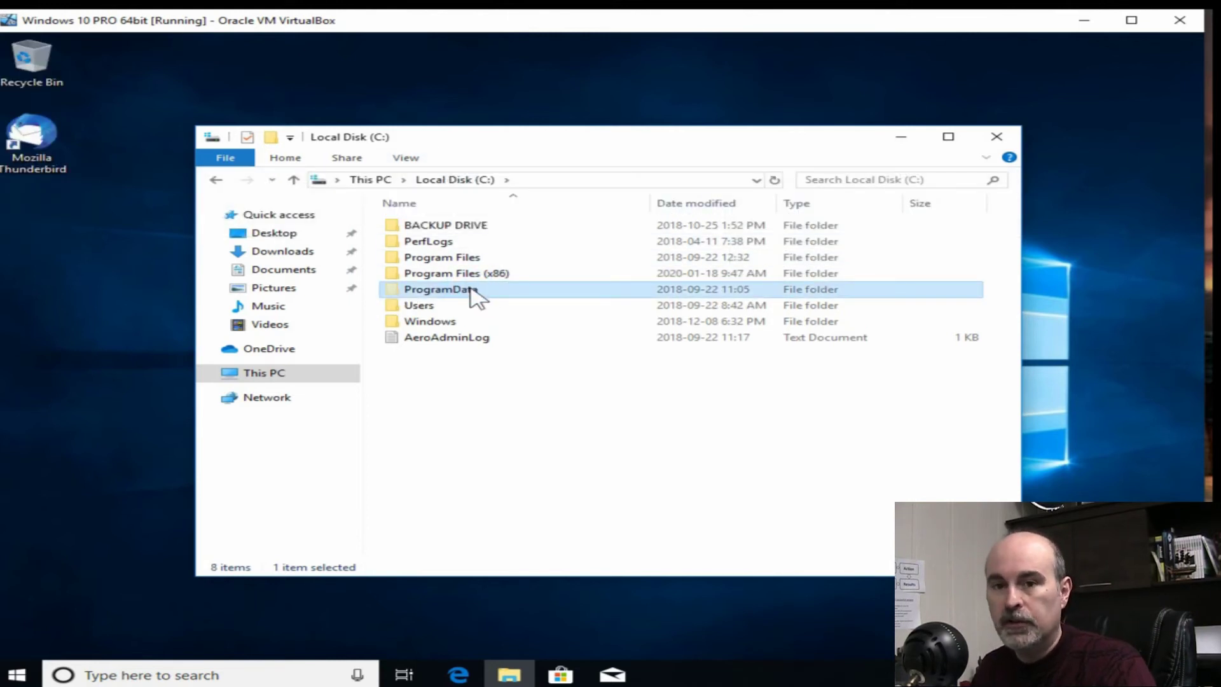
double_click(471, 290)
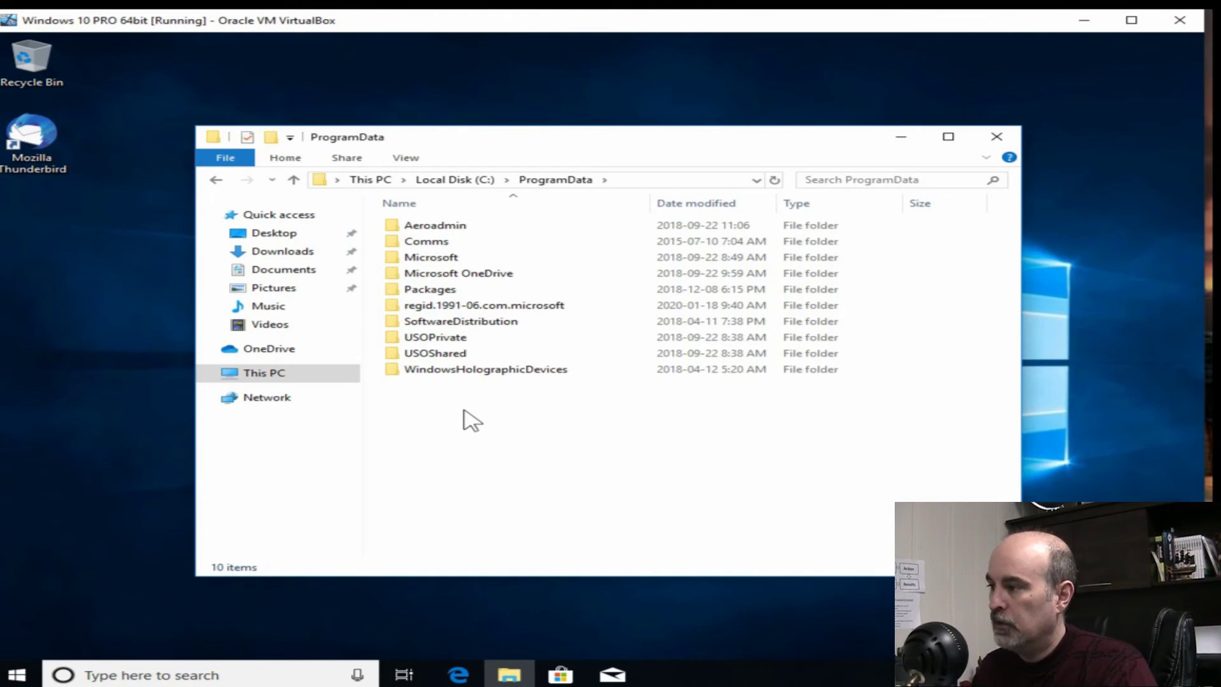
click(476, 180)
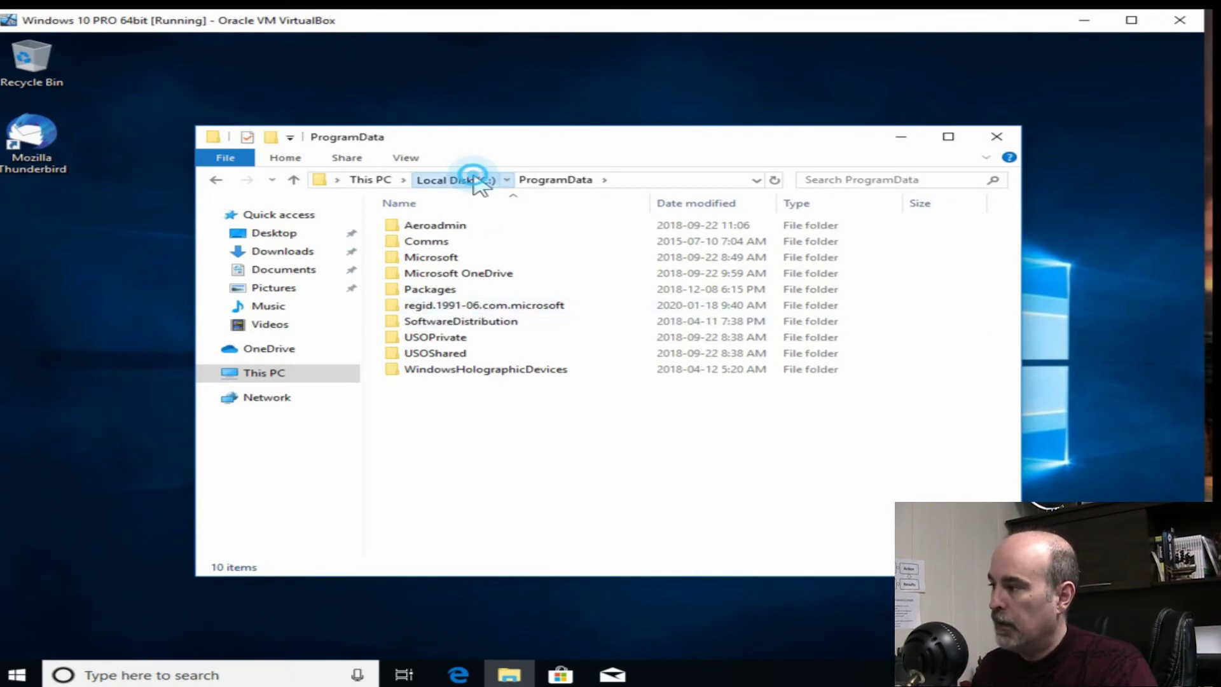
click(446, 273)
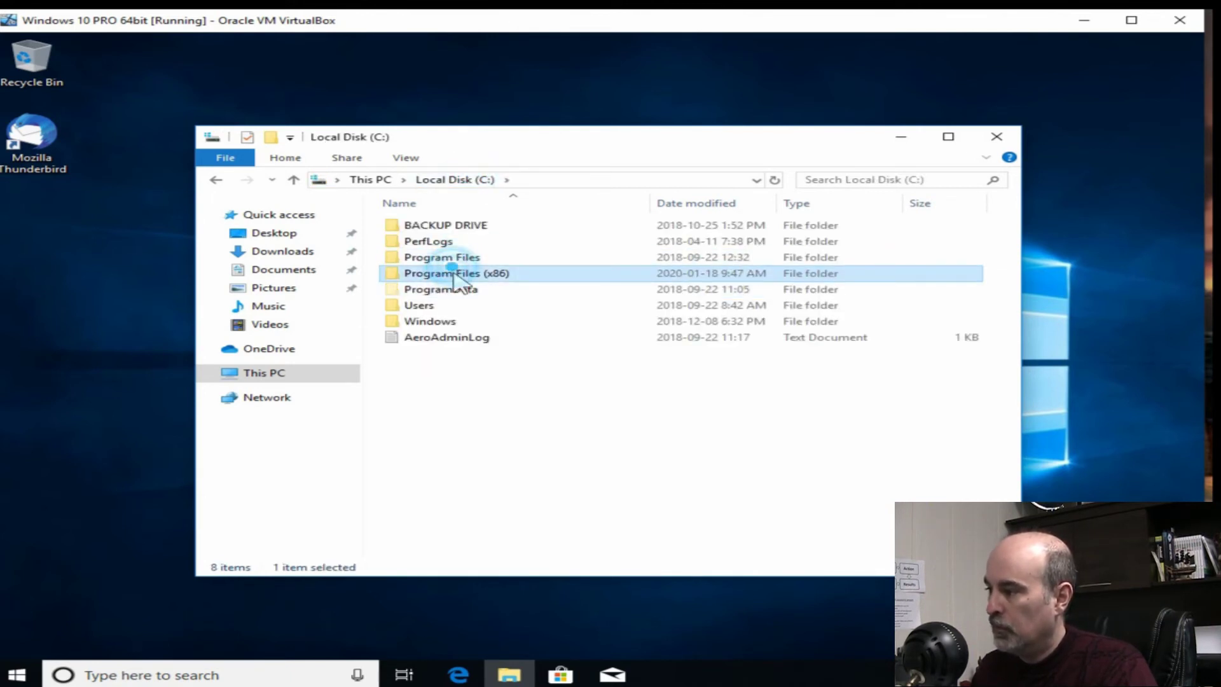
click(456, 289)
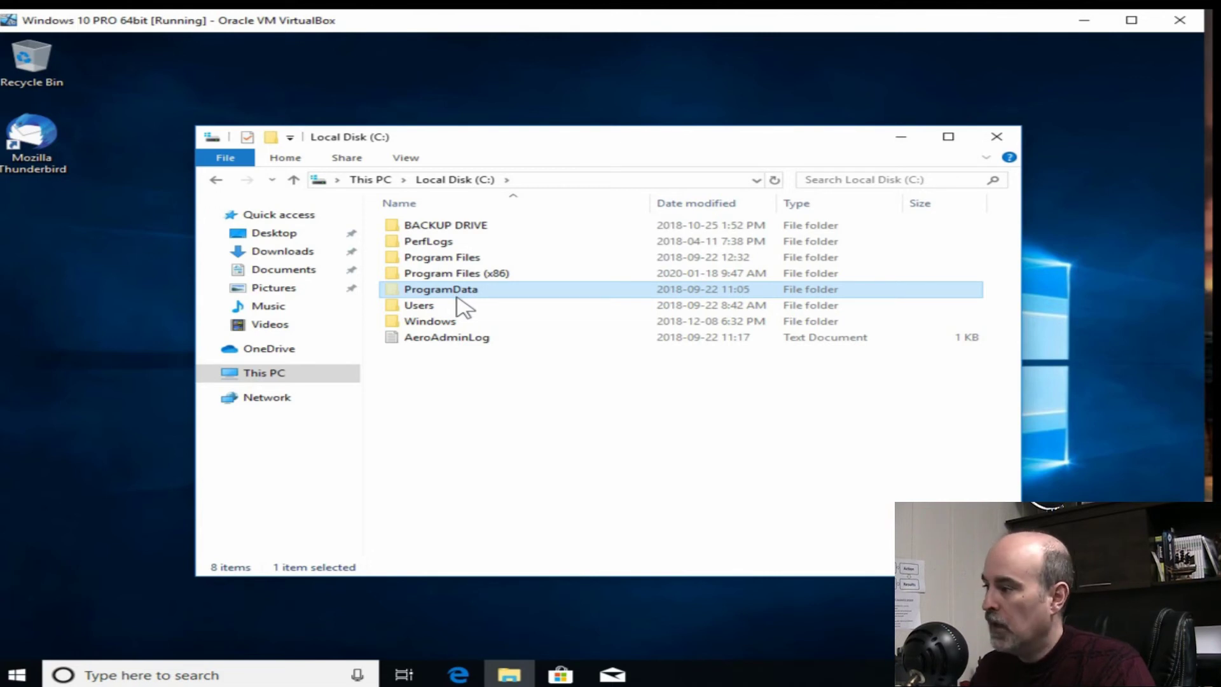
double_click(437, 307)
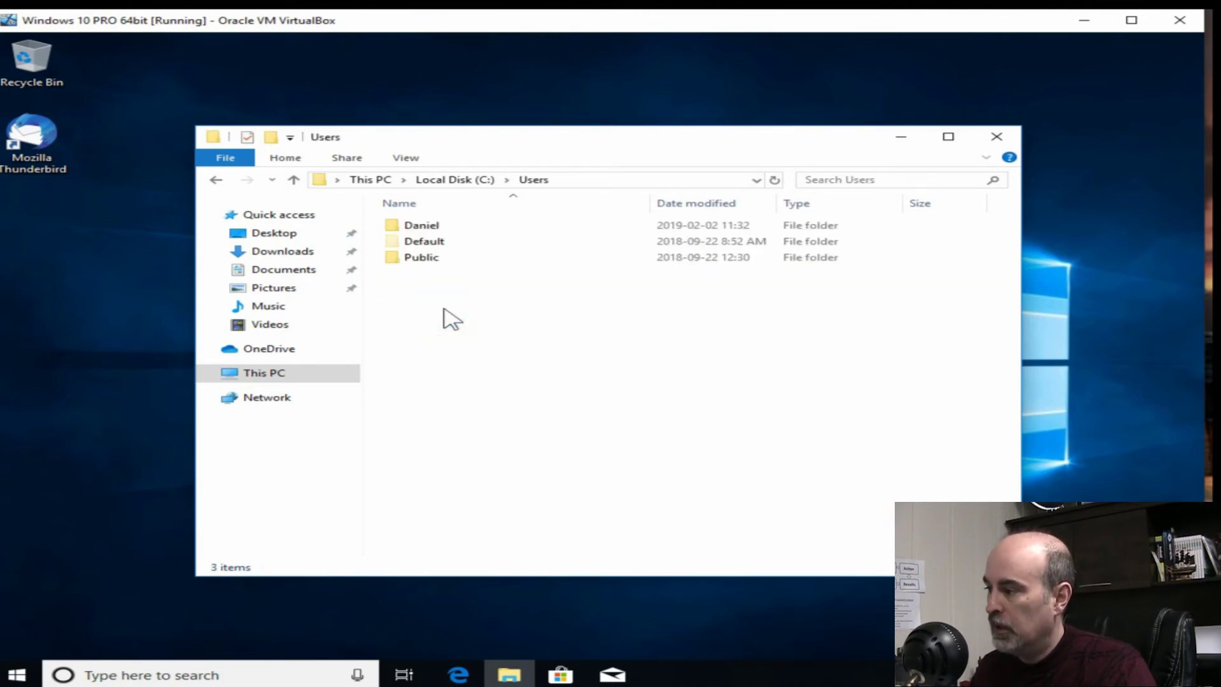
double_click(425, 226)
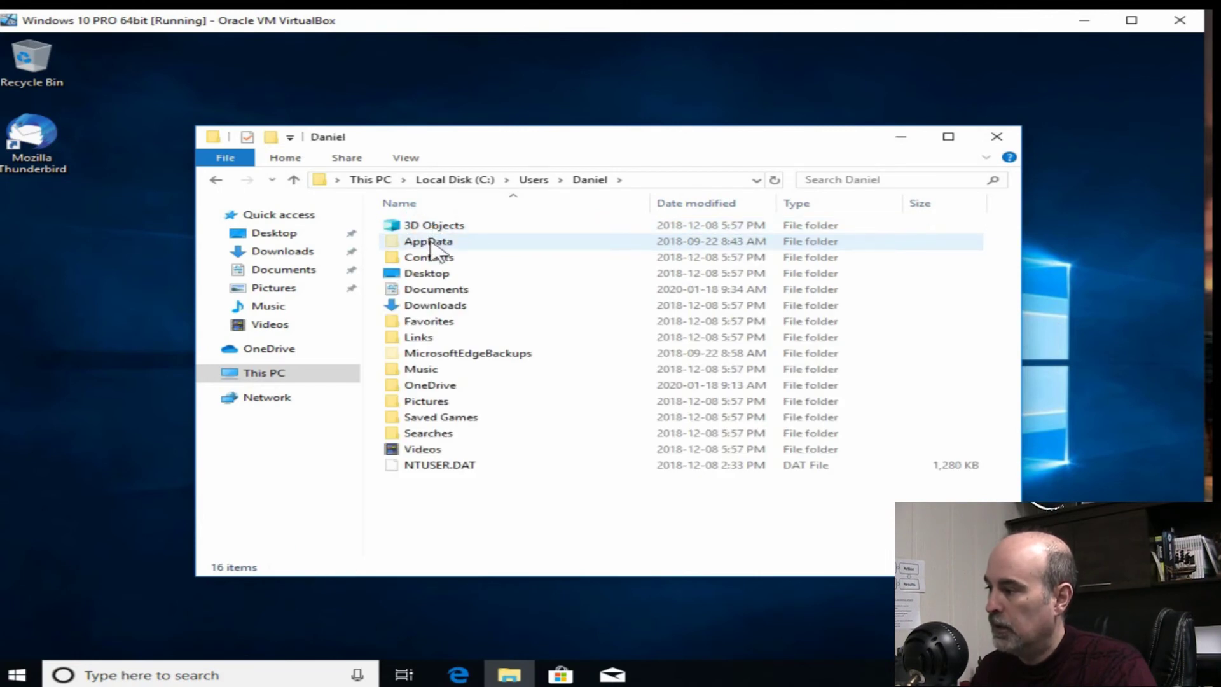
double_click(430, 241)
click(430, 225)
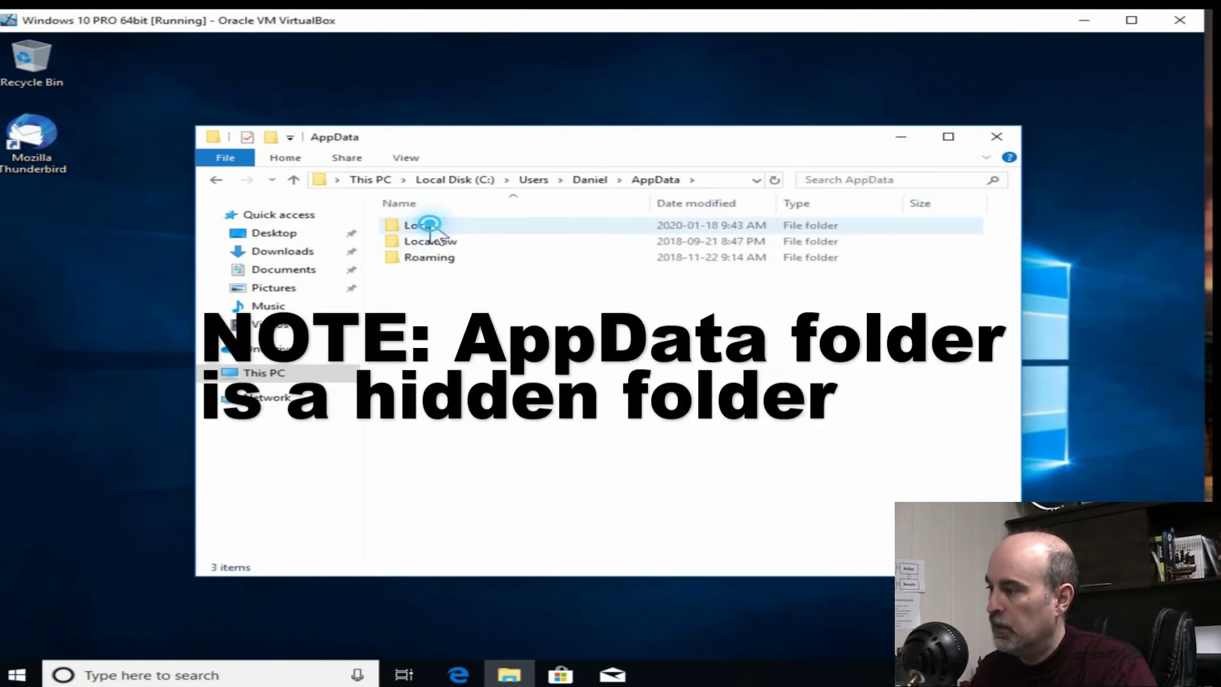
double_click(430, 225)
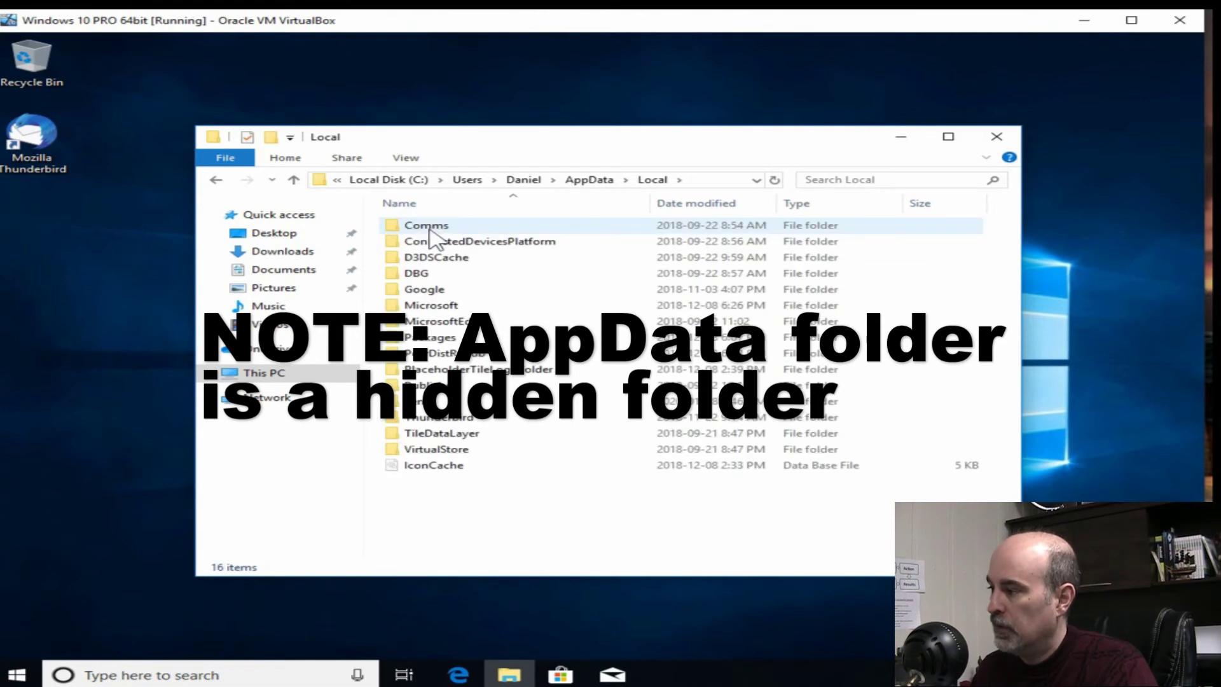
click(433, 290)
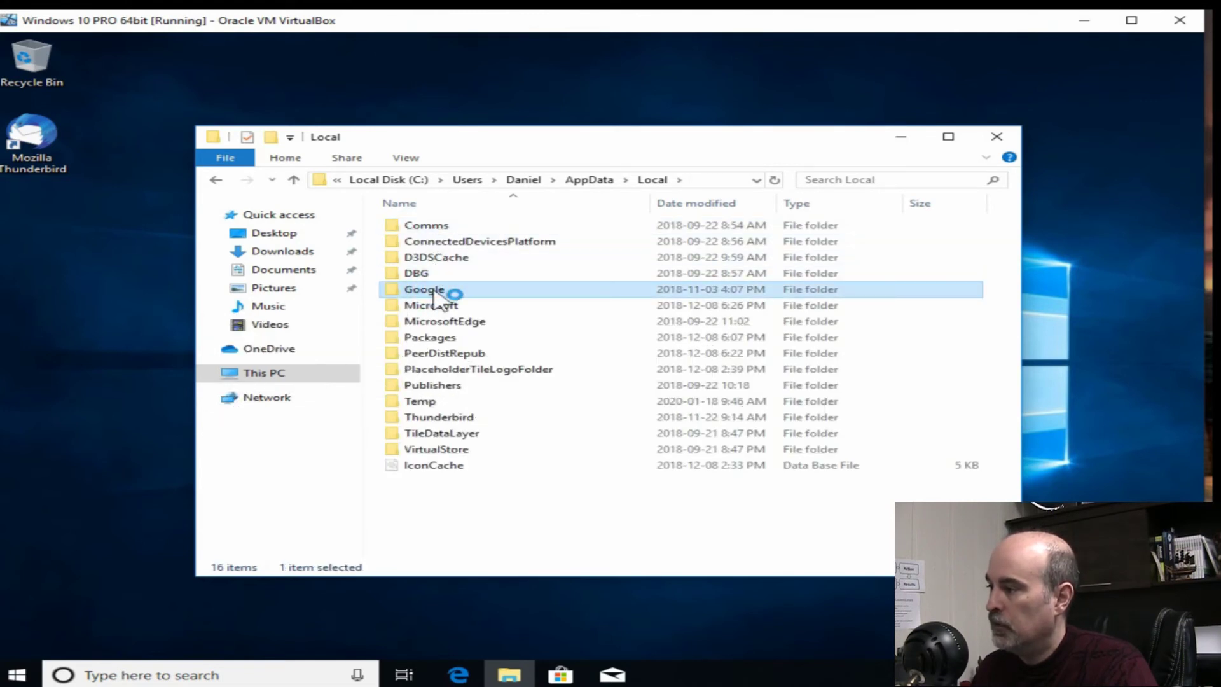
double_click(433, 290)
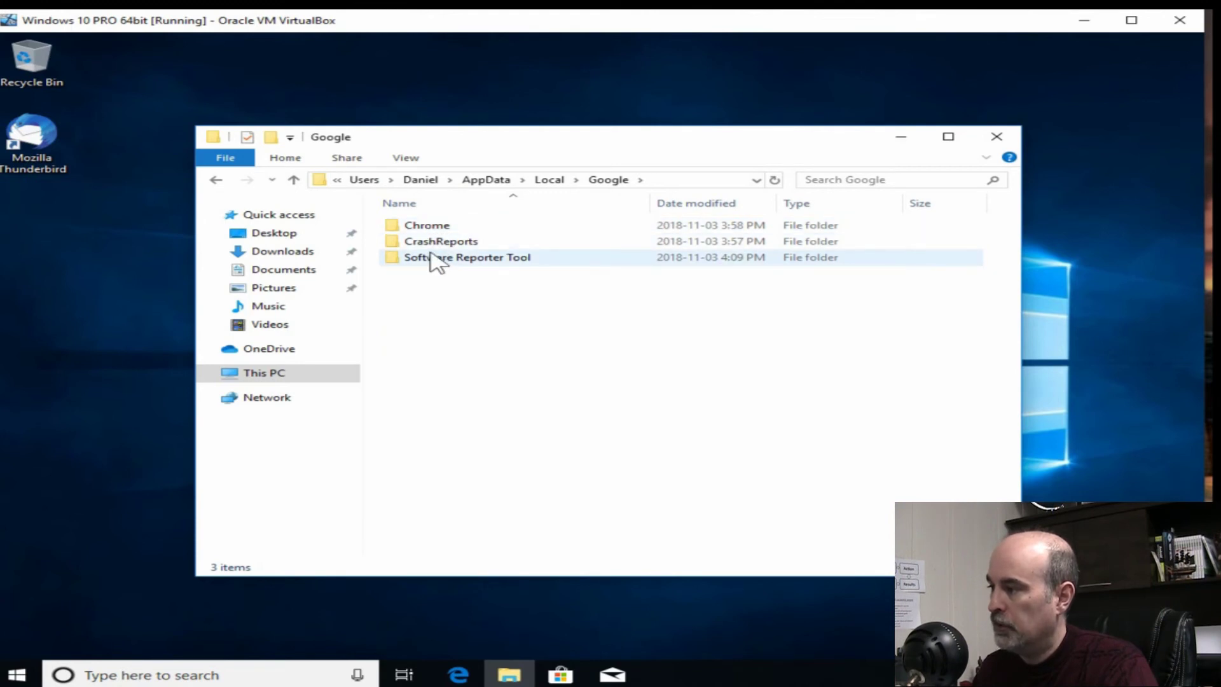
click(547, 180)
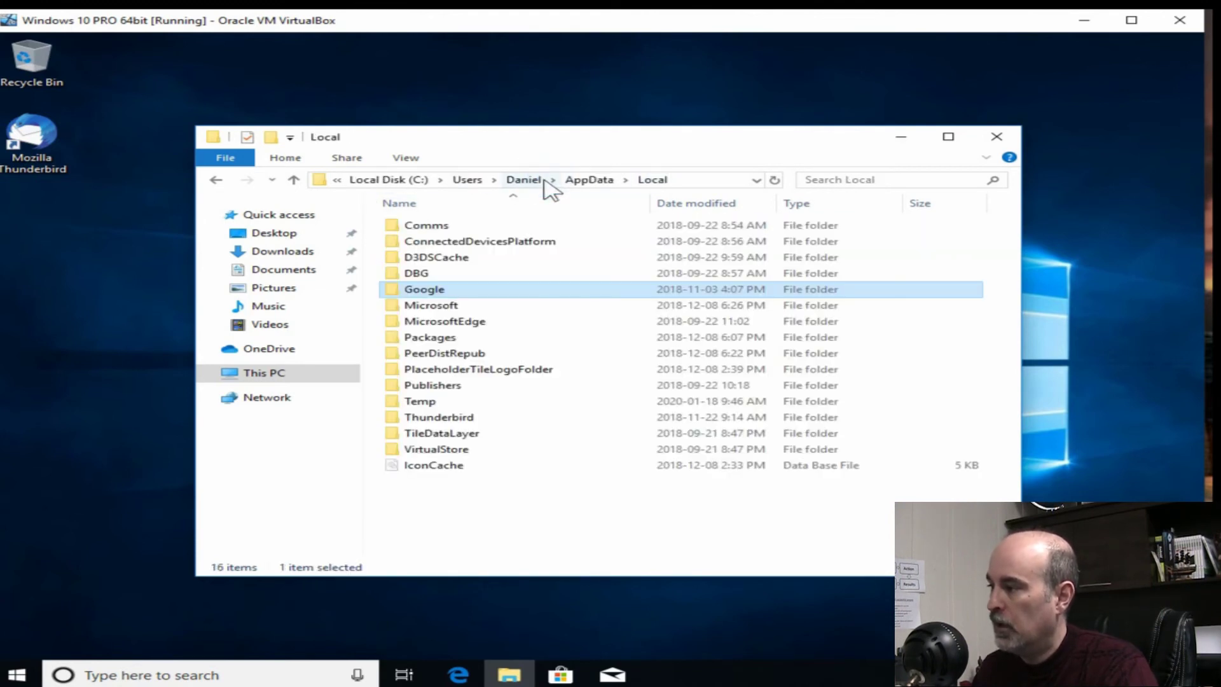
right_click(435, 294)
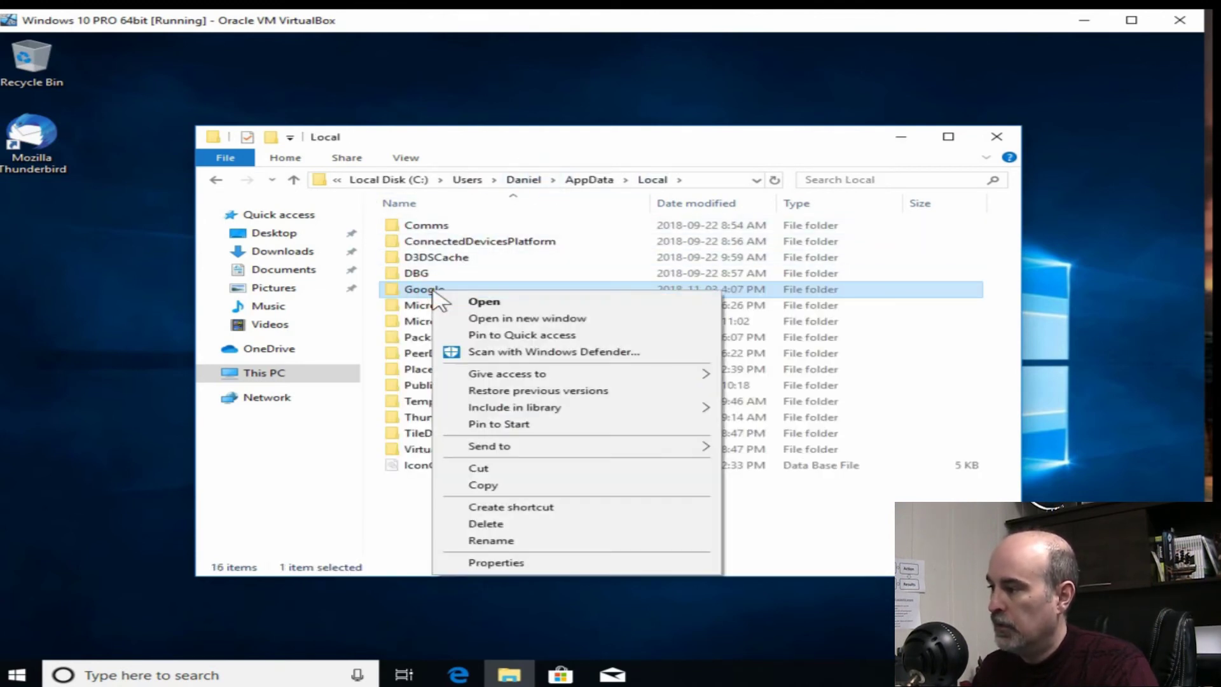
click(490, 541)
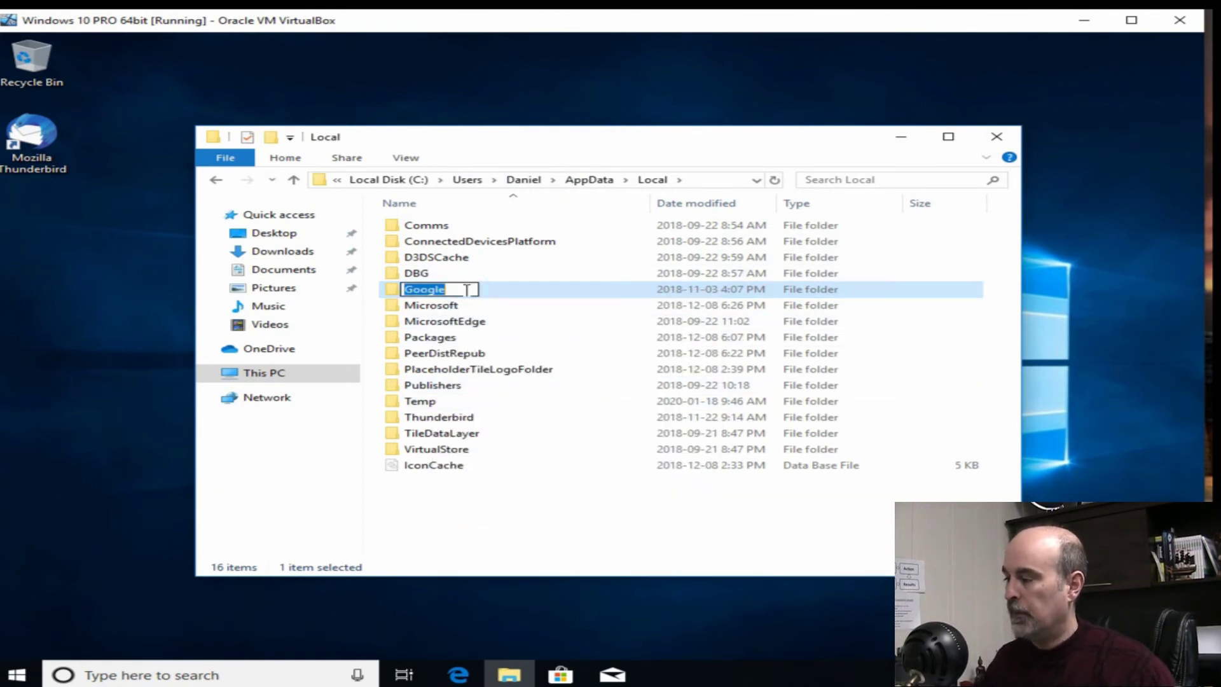
click(467, 290)
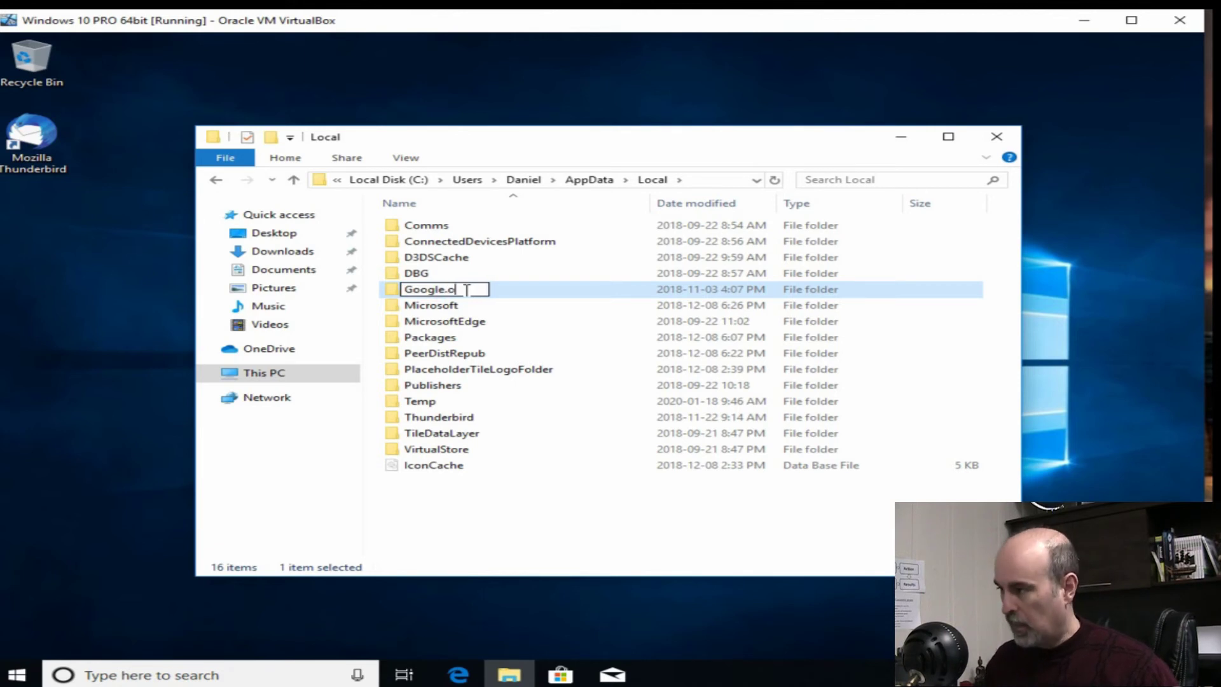
click(440, 306)
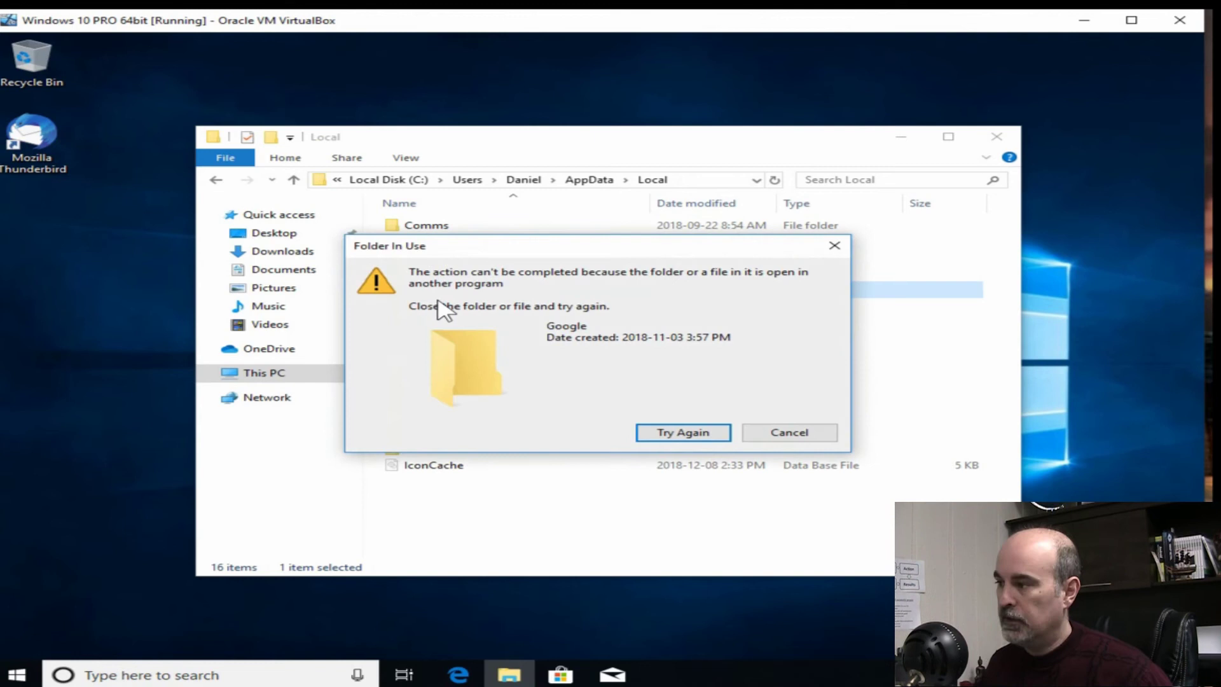
click(692, 434)
click(777, 432)
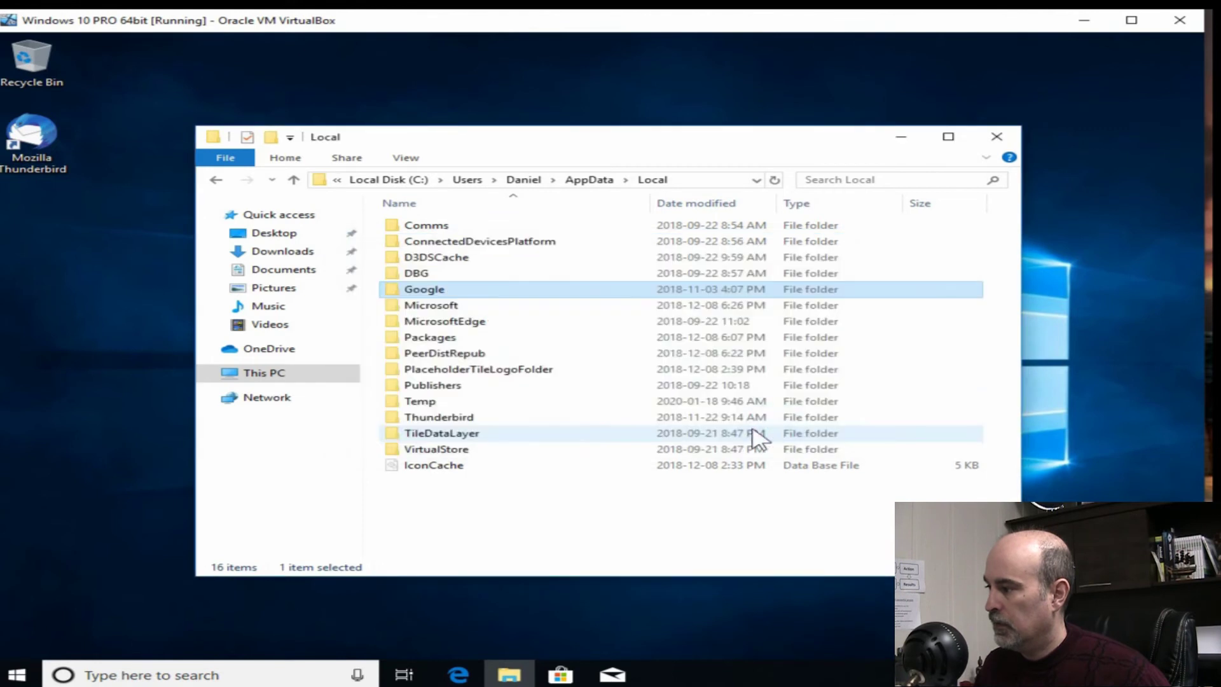
right_click(445, 291)
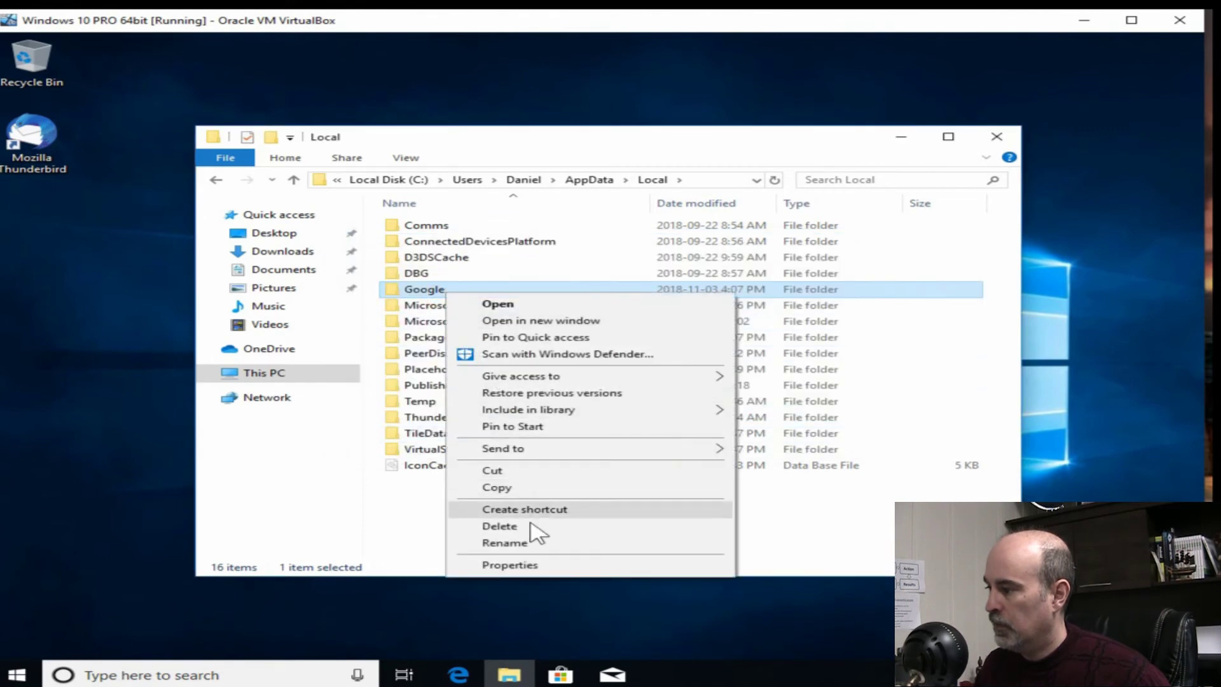
click(509, 543)
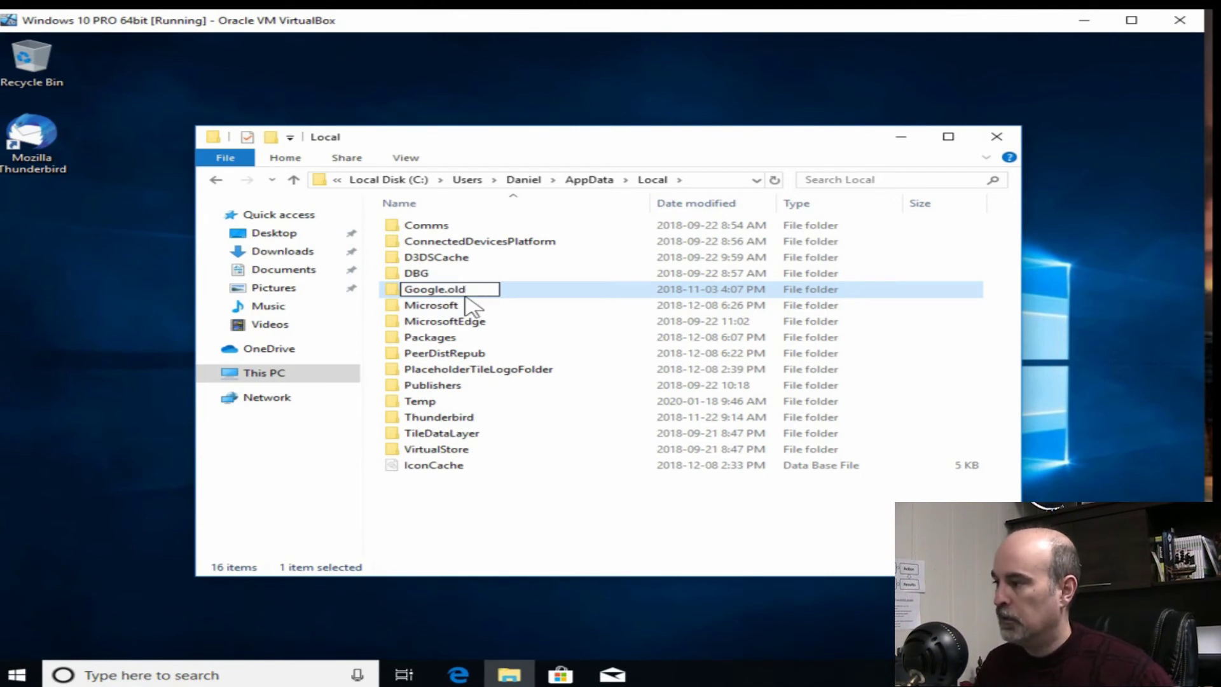
key(Return)
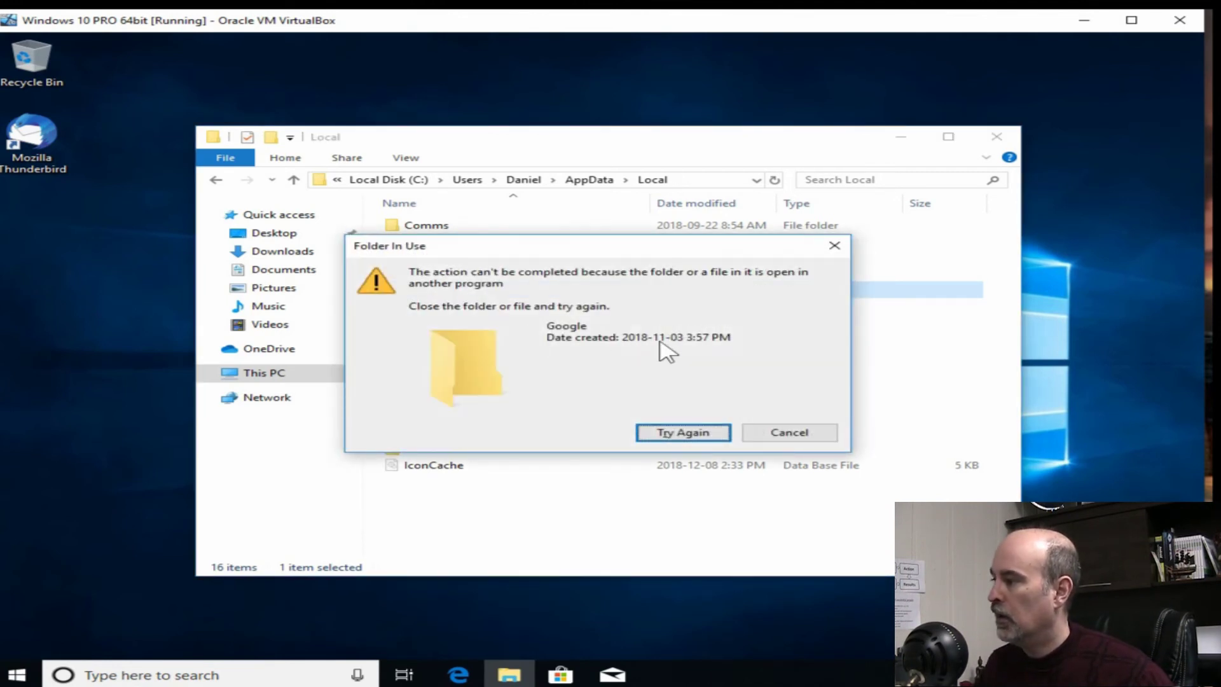
click(773, 435)
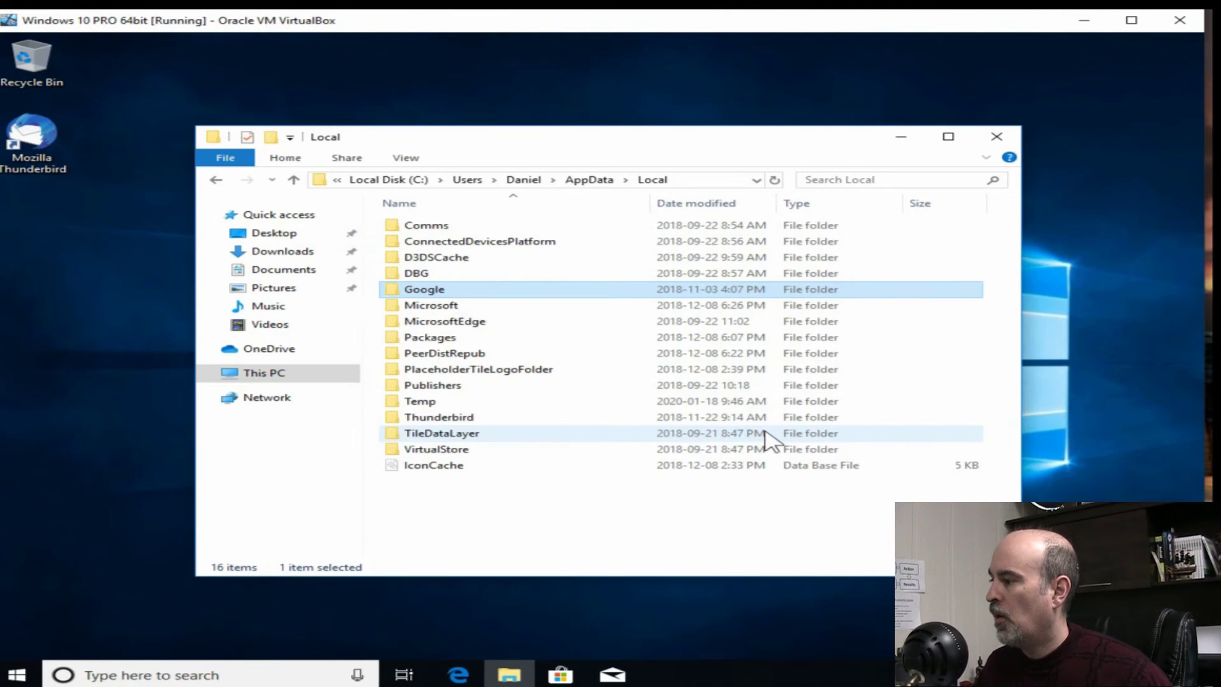
Open the Google folder and rename Chrome and CrashReports to Chrome.old and CrashReports.old.
double_click(438, 291)
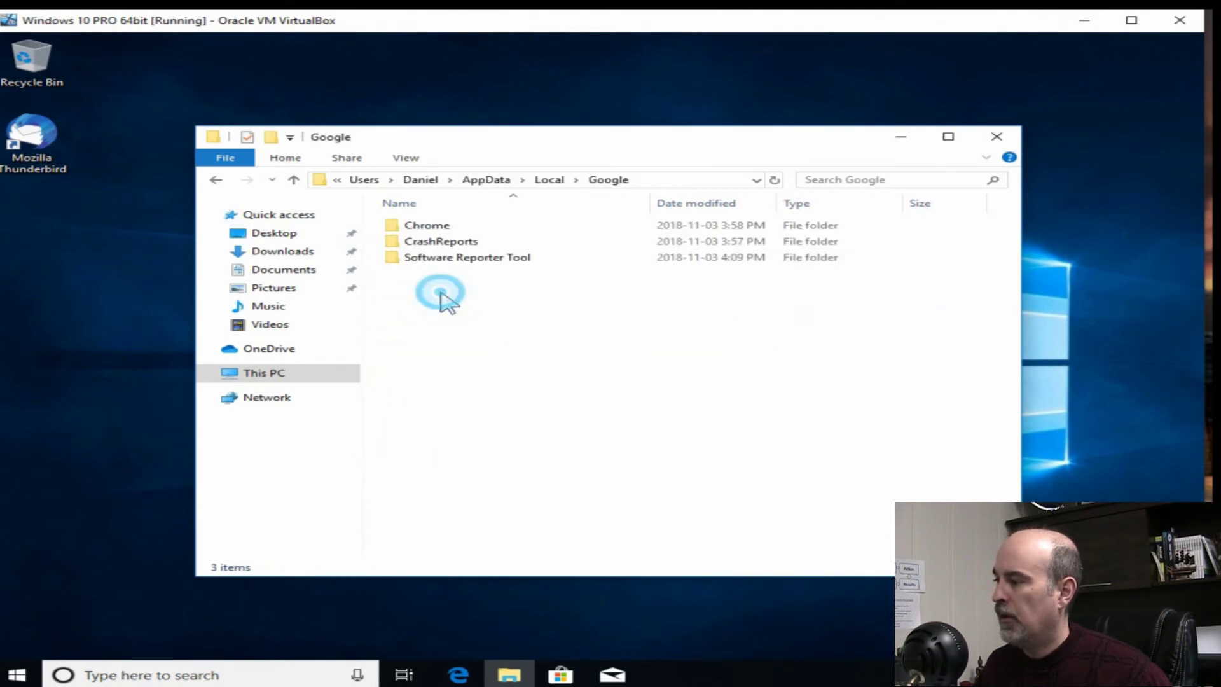
right_click(431, 229)
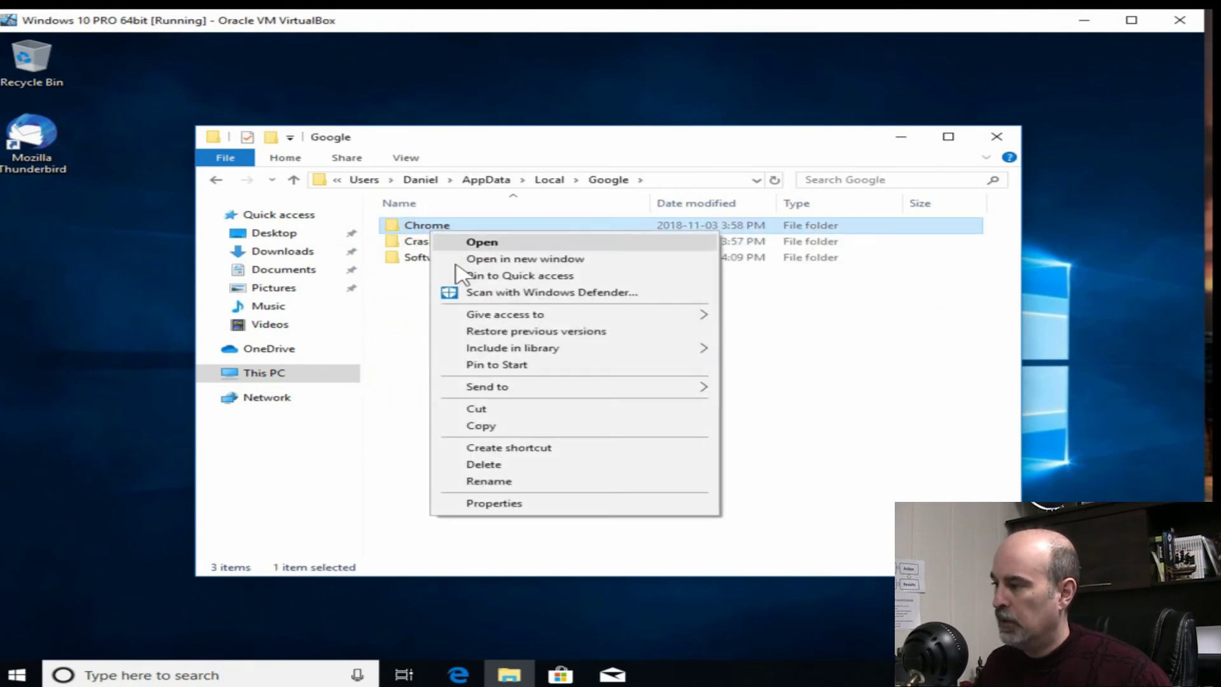
click(499, 481)
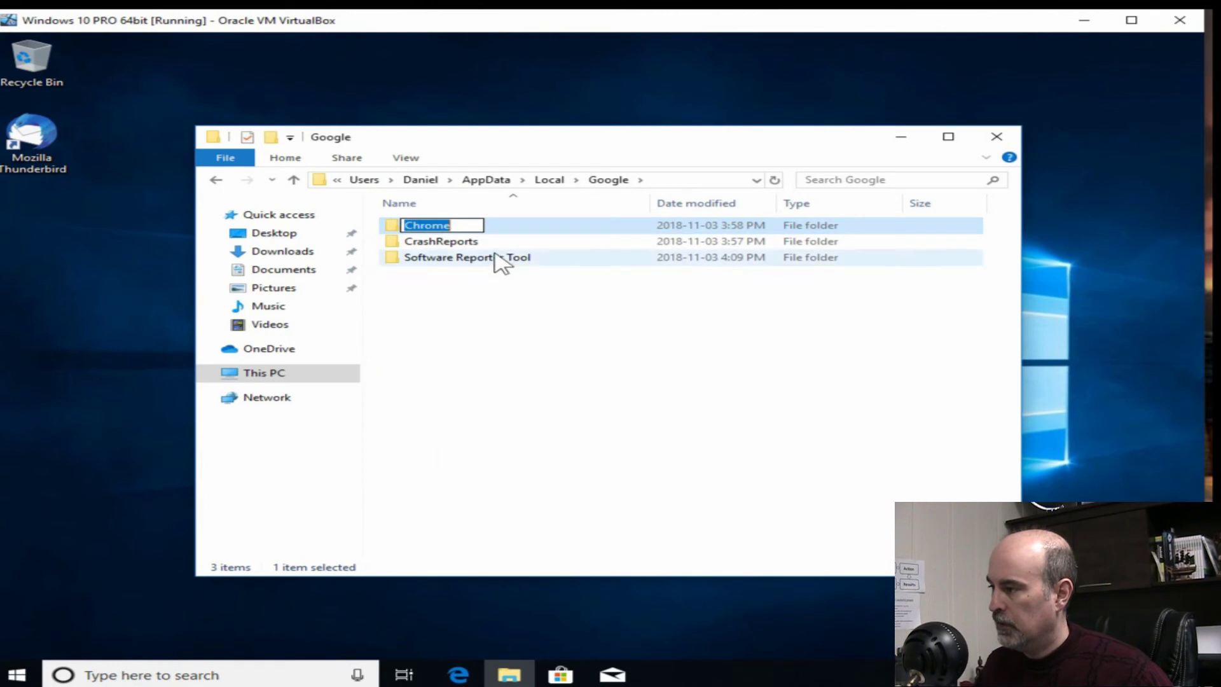
click(470, 227)
text(.old)
key(Return)
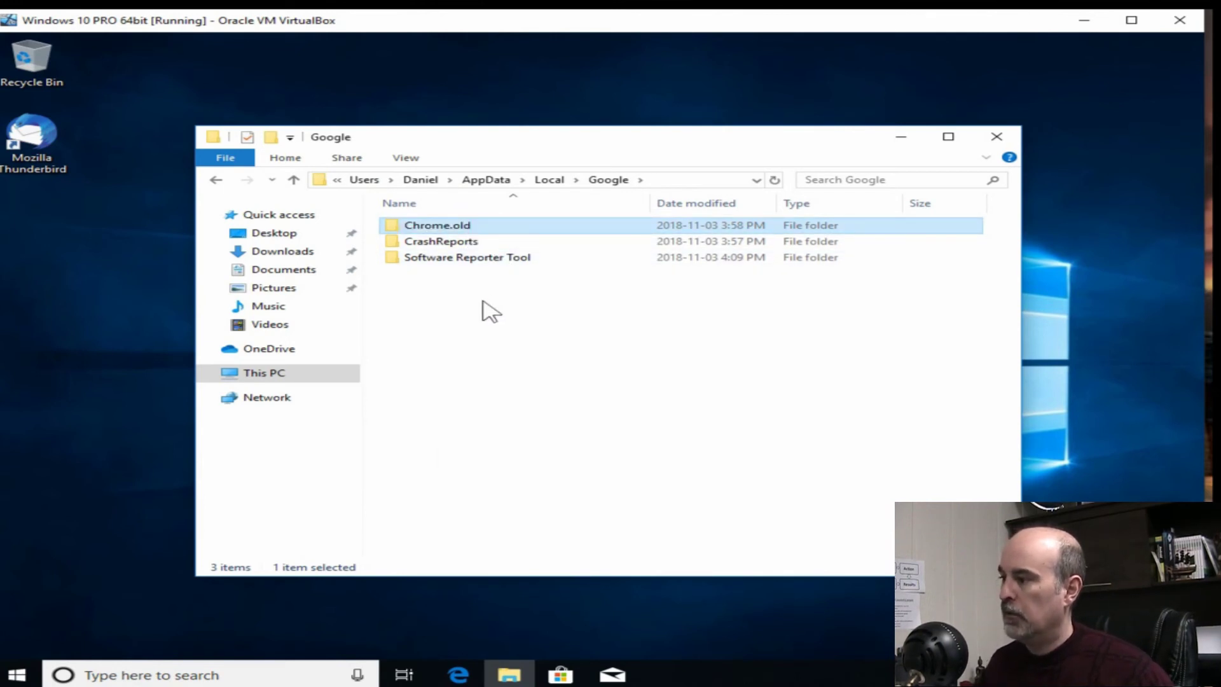
right_click(459, 244)
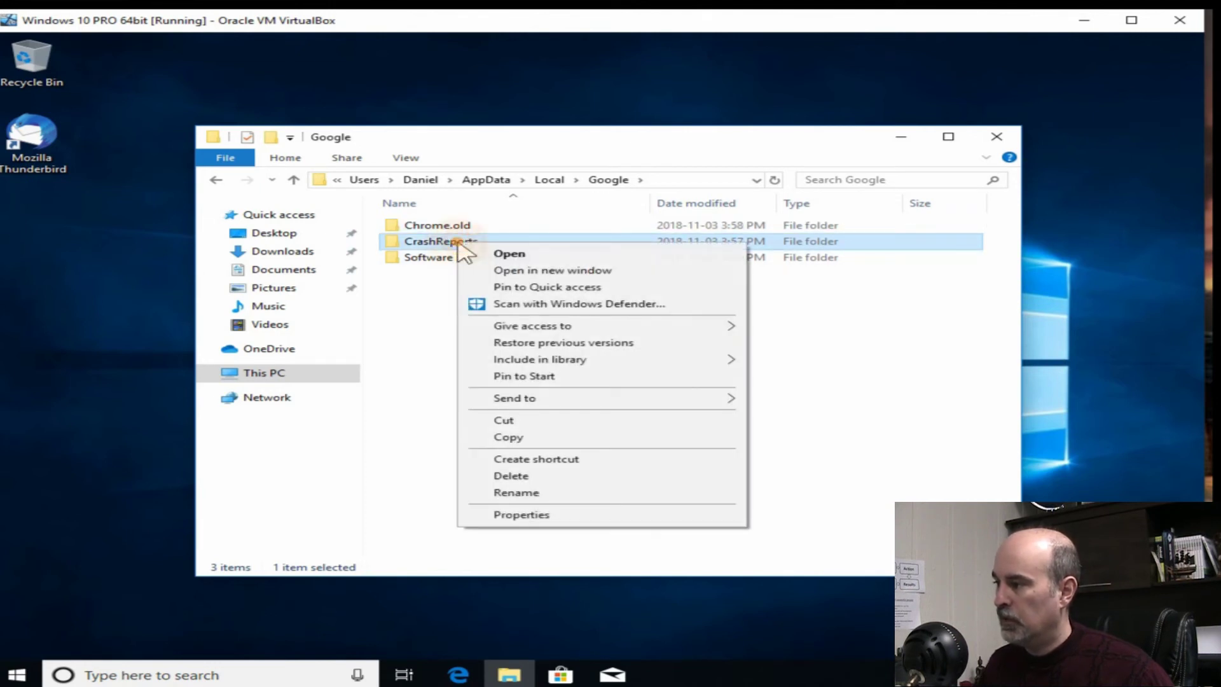
click(506, 492)
click(485, 241)
text(.old)
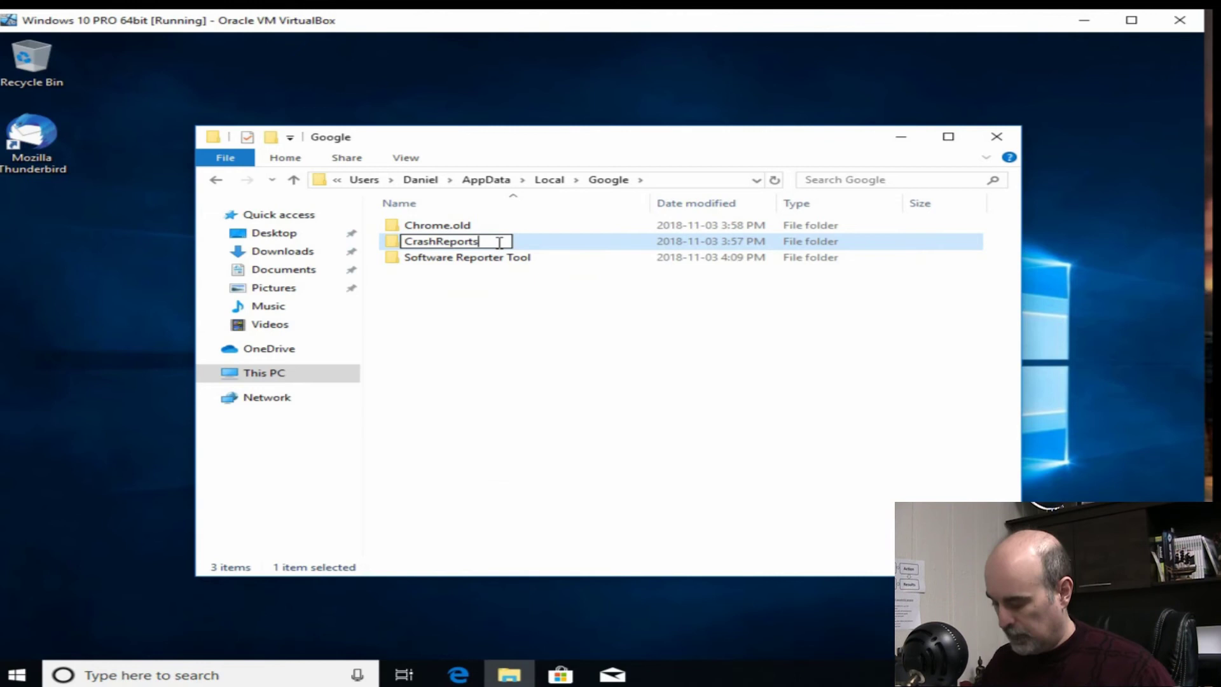
key(Return)
Attempt renaming Software Reporter Tool to .old and cancel the Folder In Use error.
right_click(518, 260)
click(560, 507)
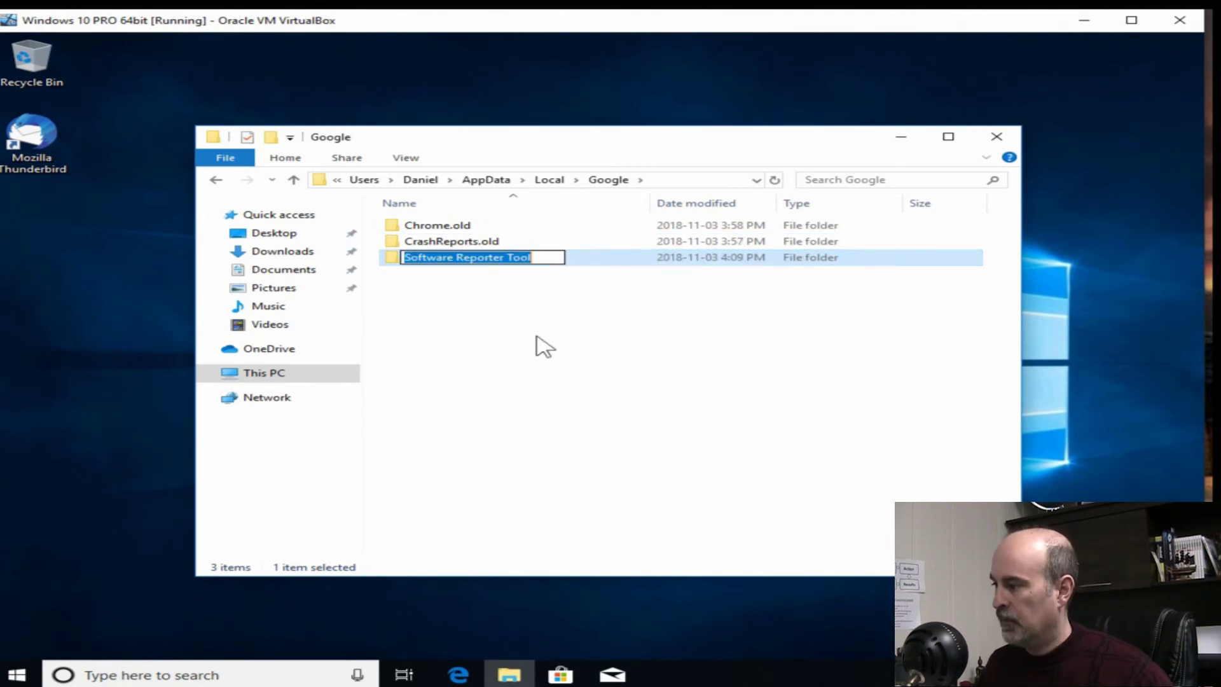
click(538, 261)
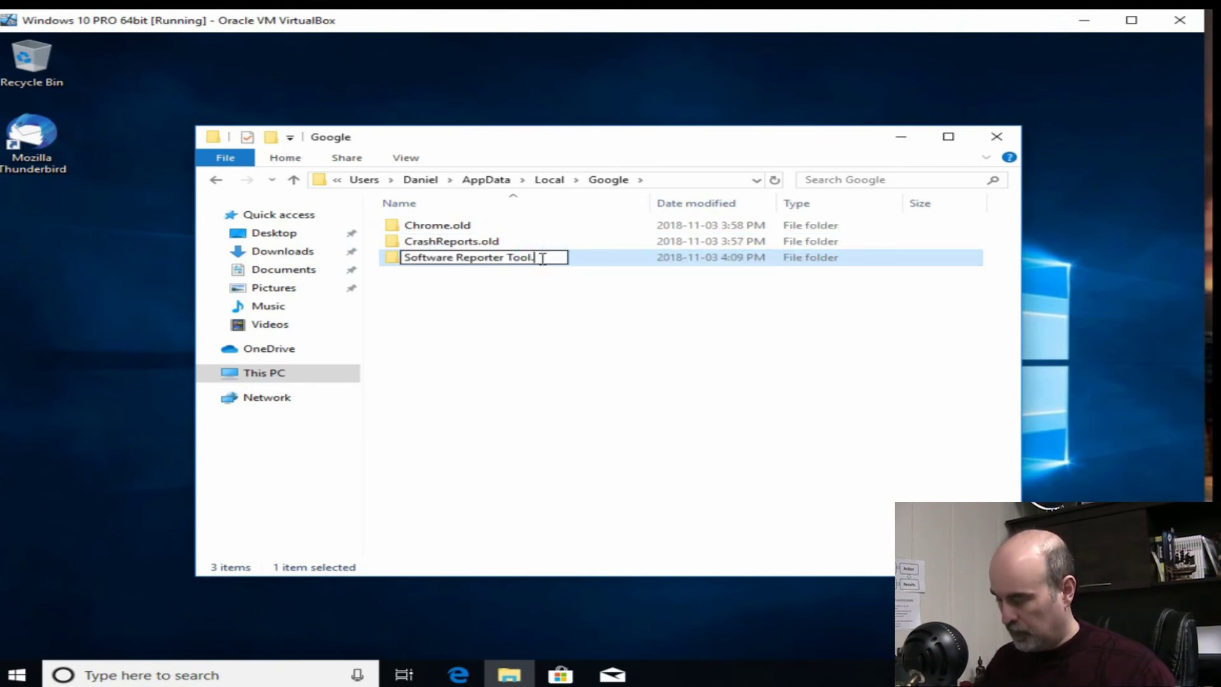
key(Return)
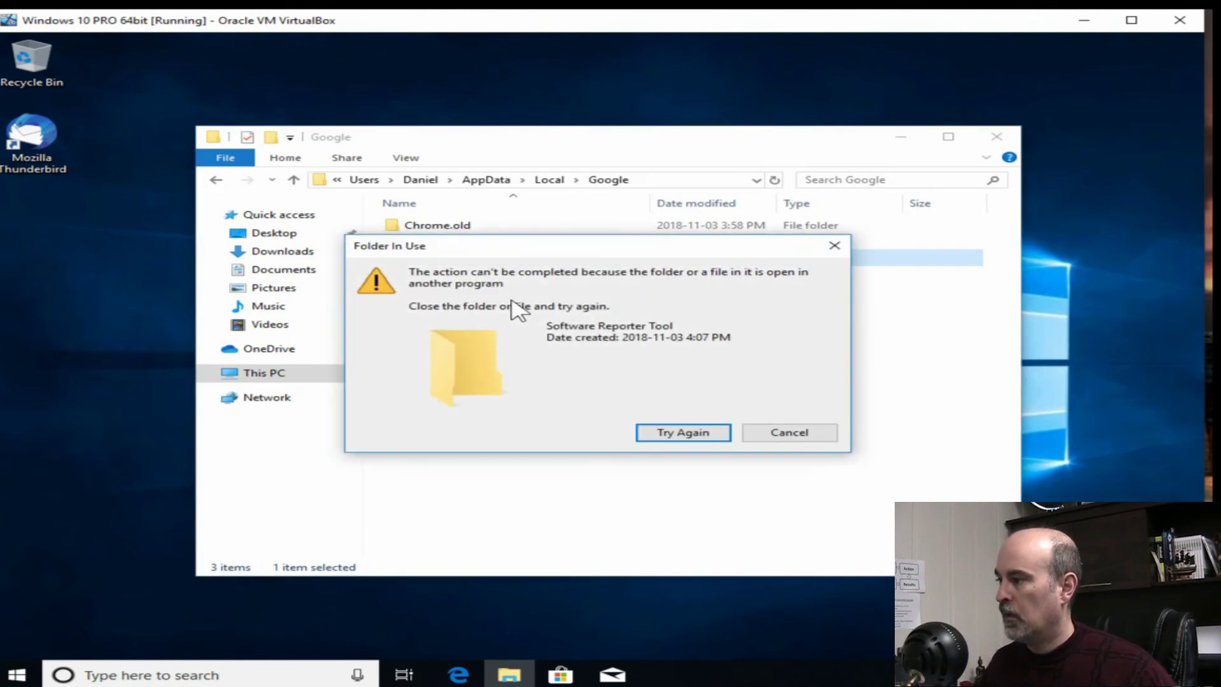
click(776, 437)
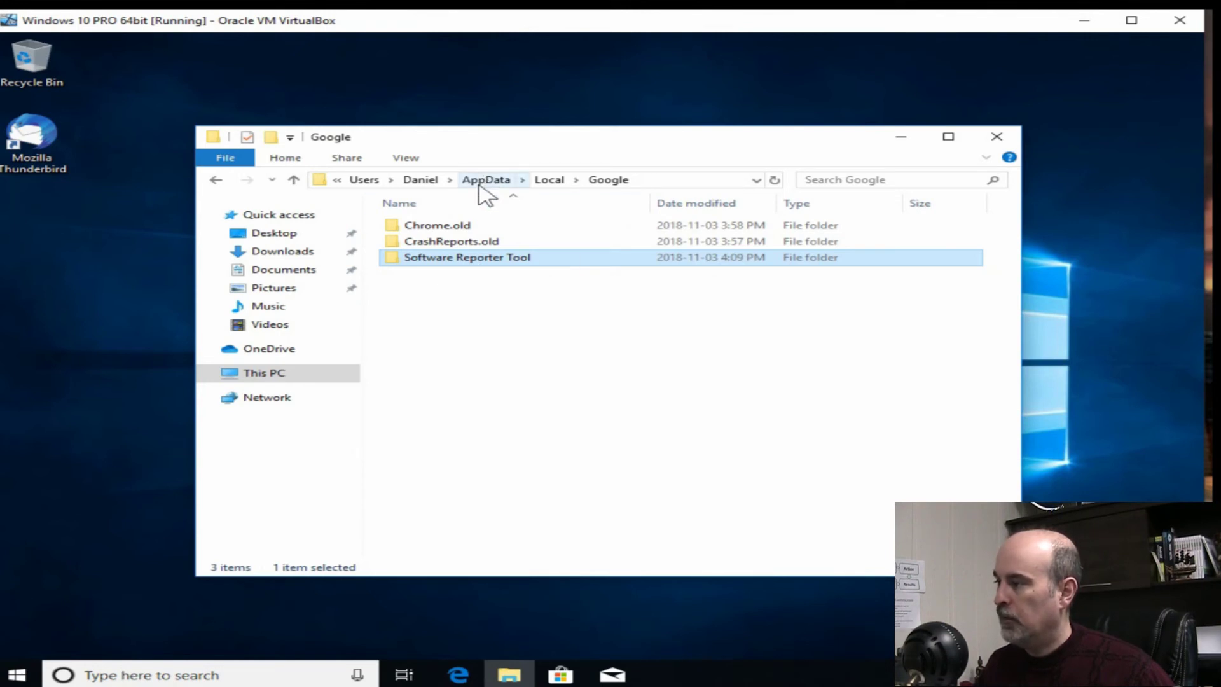
Launch Task Manager and scroll down to the Software_reporter_tool processes.
right_click(684, 682)
click(716, 601)
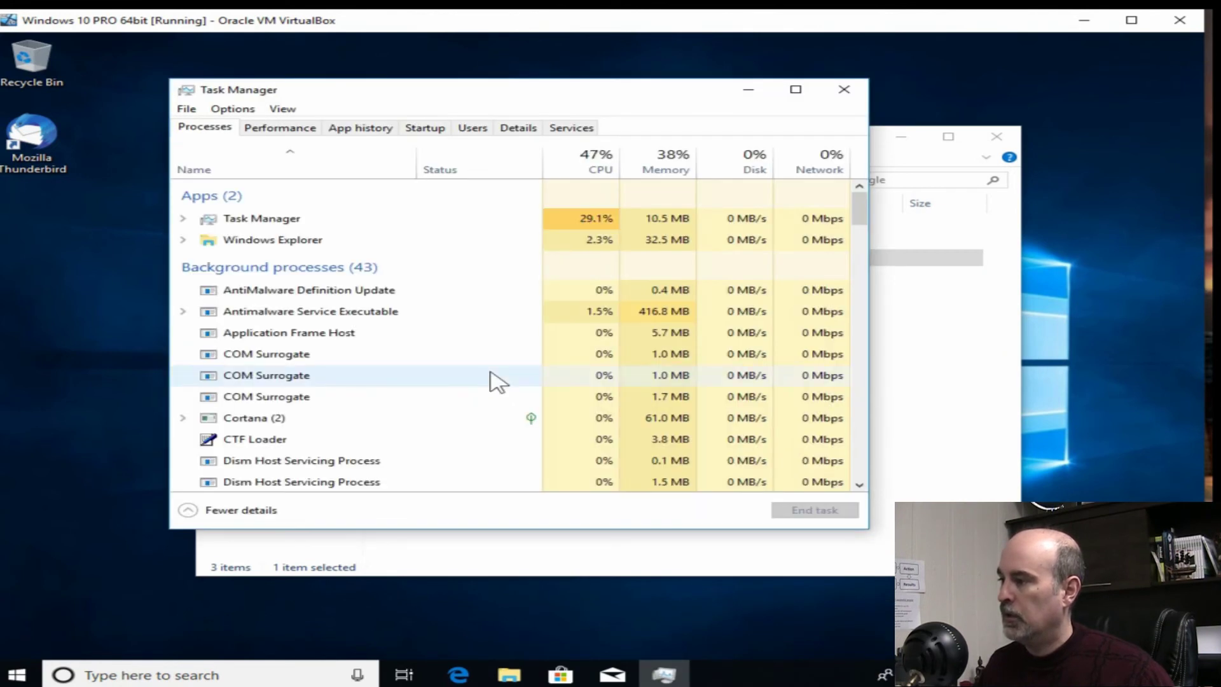
scroll(382, 350, down, 2)
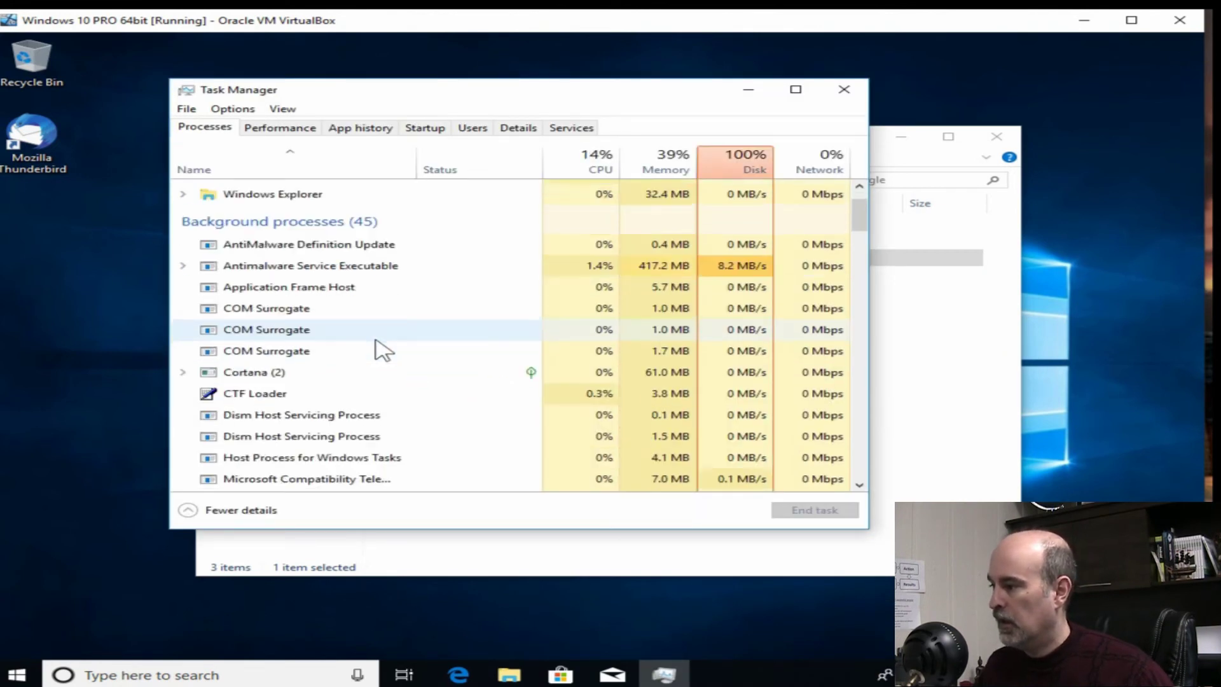
scroll(382, 350, down, 2)
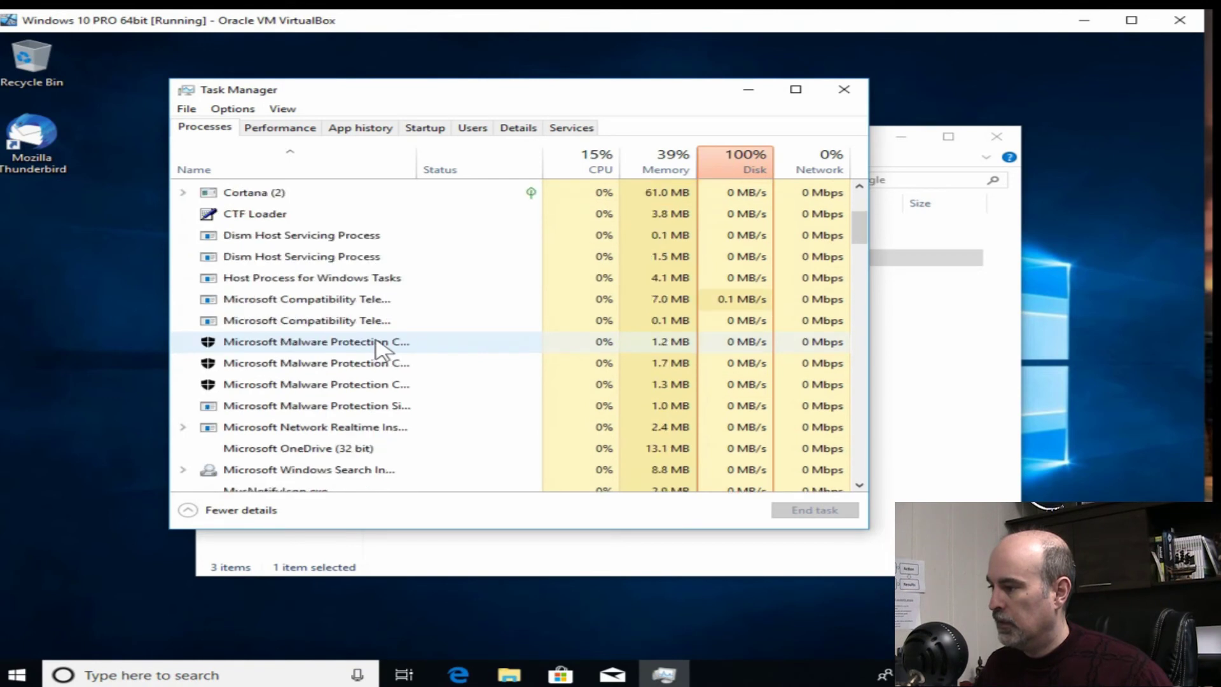
scroll(382, 349, down, 2)
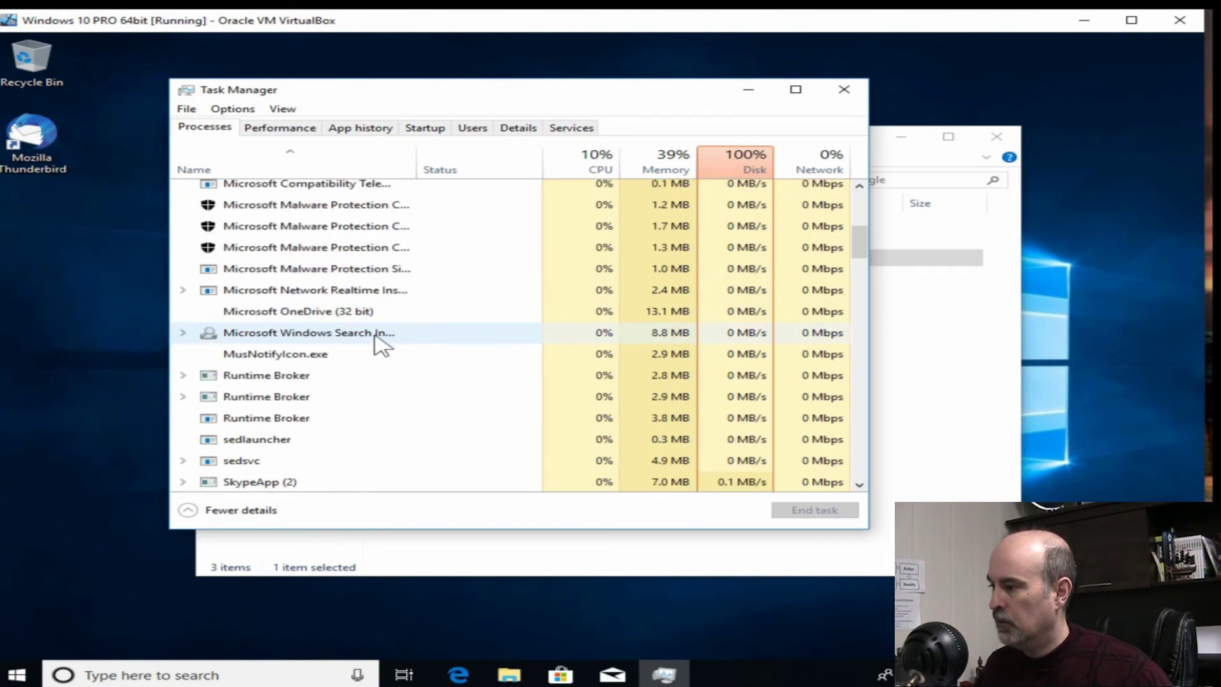
scroll(375, 337, down, 2)
scroll(375, 338, down, 1)
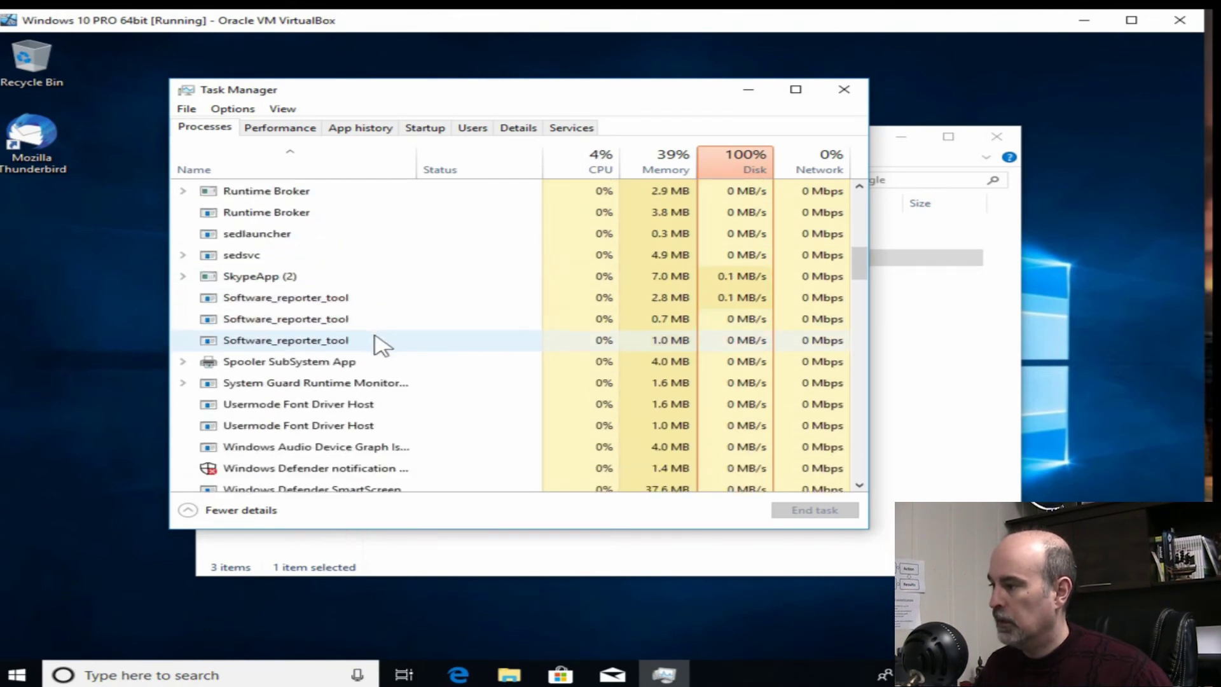
scroll(382, 344, down, 2)
scroll(379, 345, down, 3)
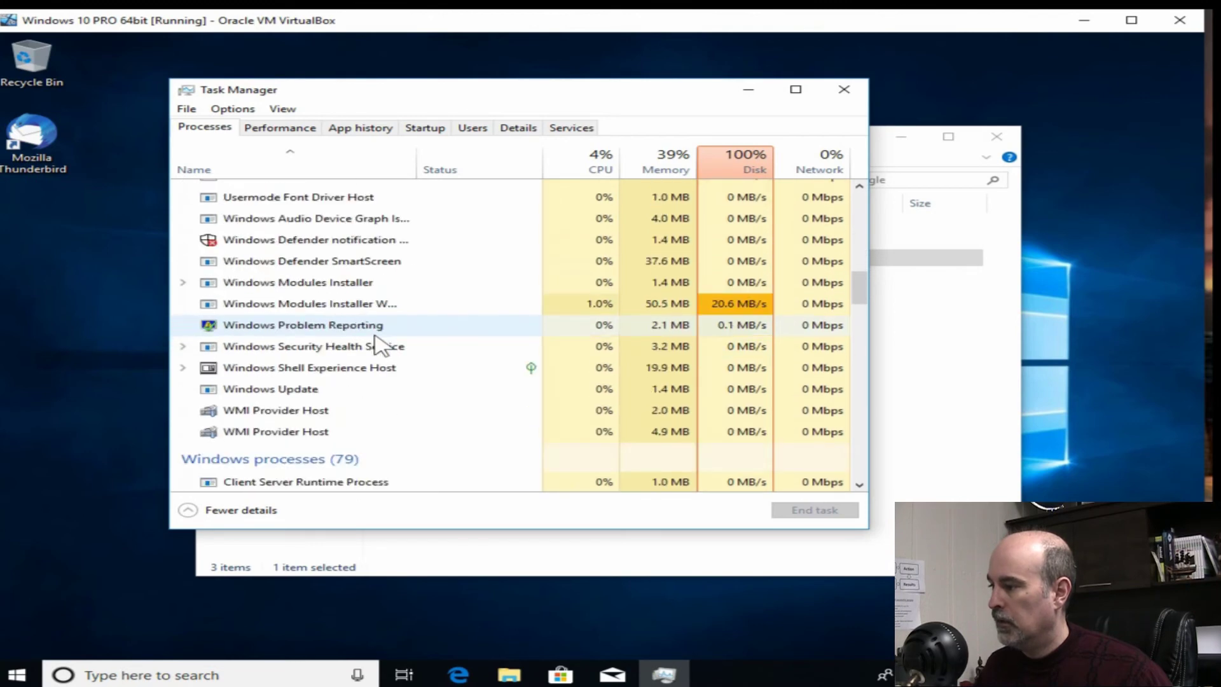
scroll(622, 349, down, 7)
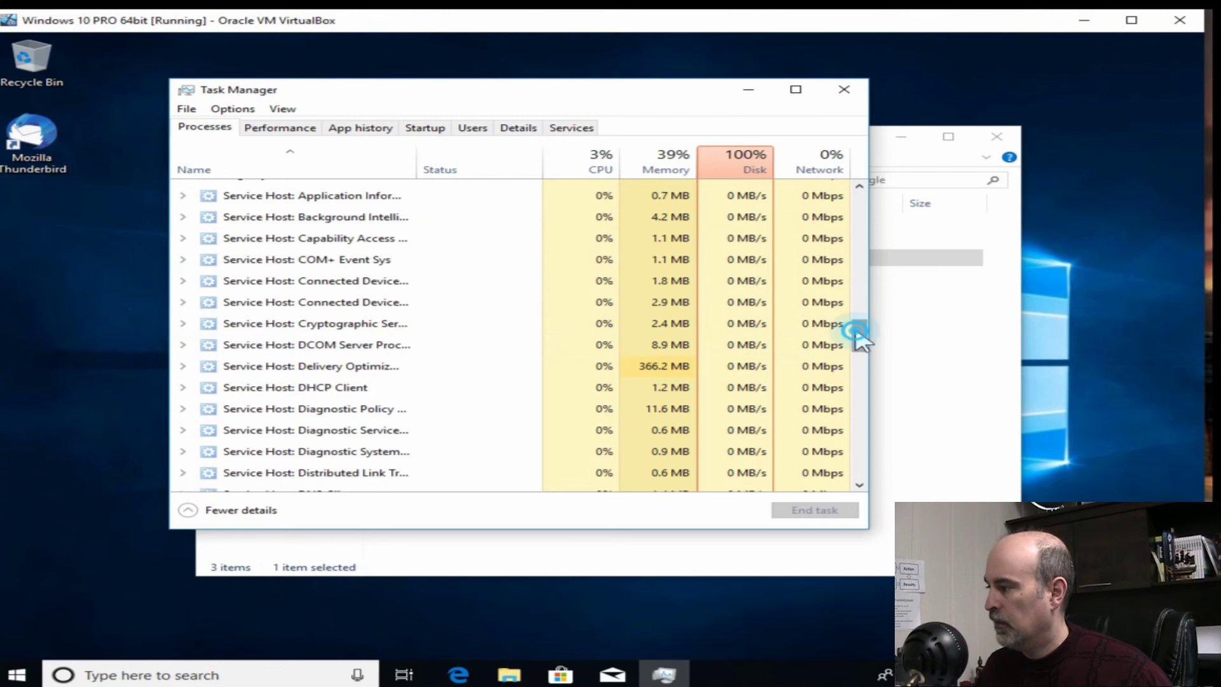
drag(859, 330, 855, 261)
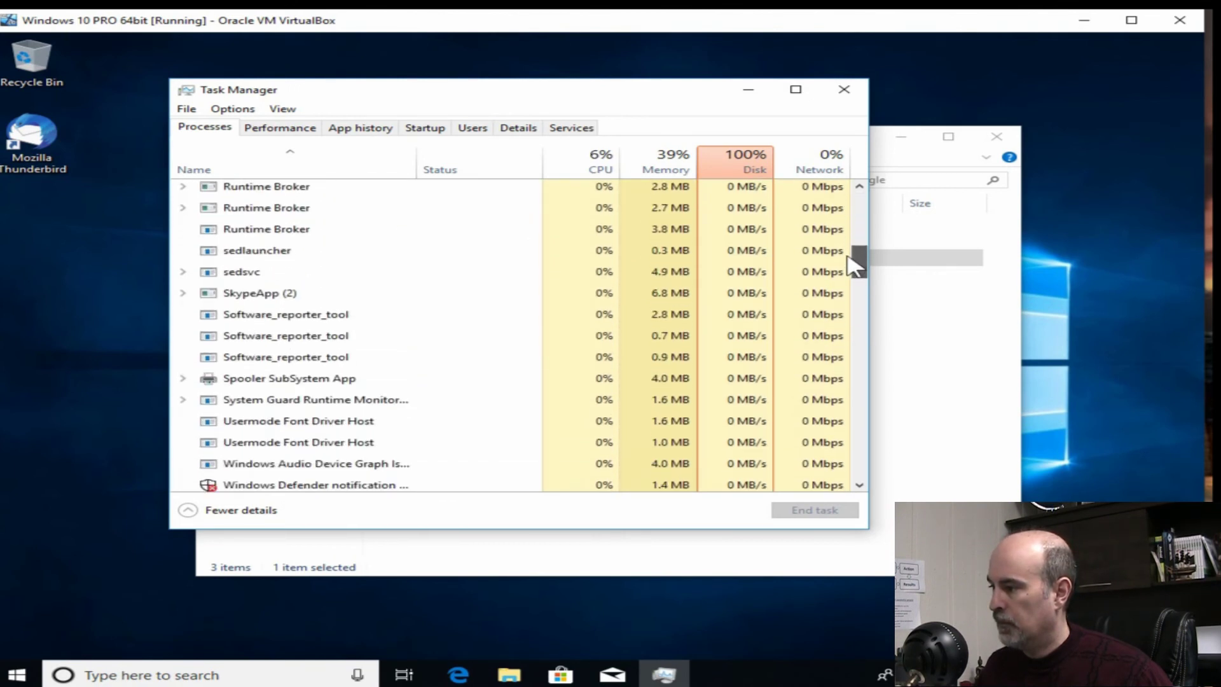
End all three Software_reporter_tool processes one by one.
click(304, 298)
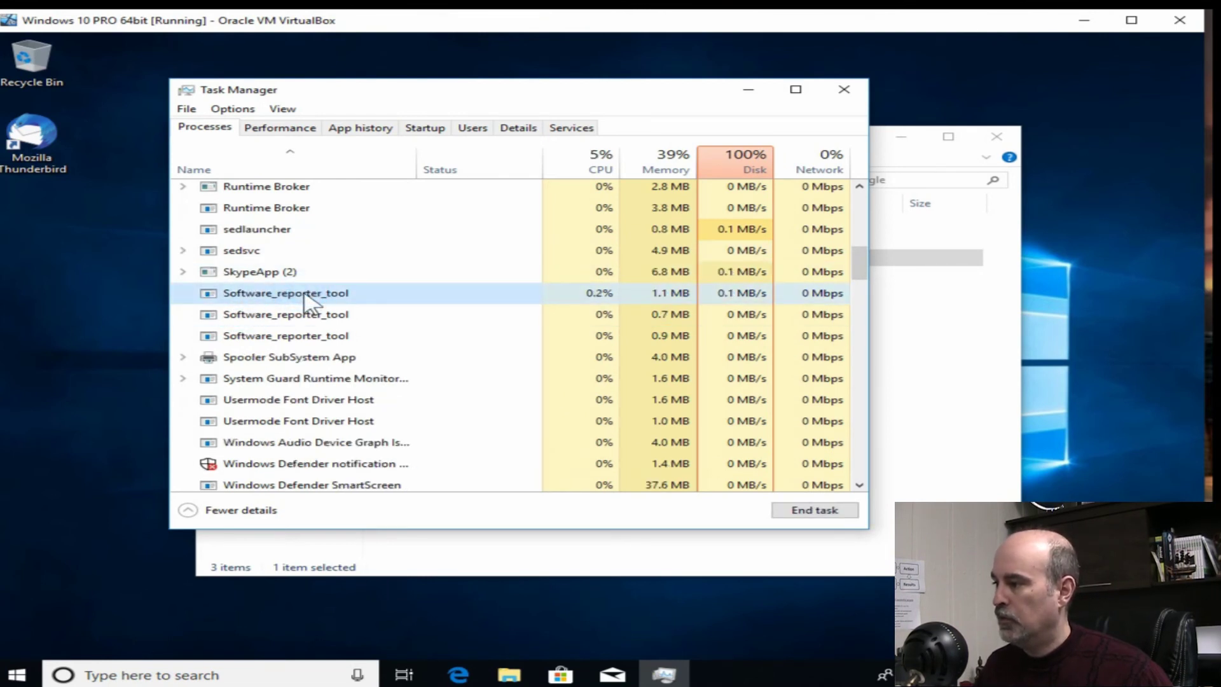
click(807, 509)
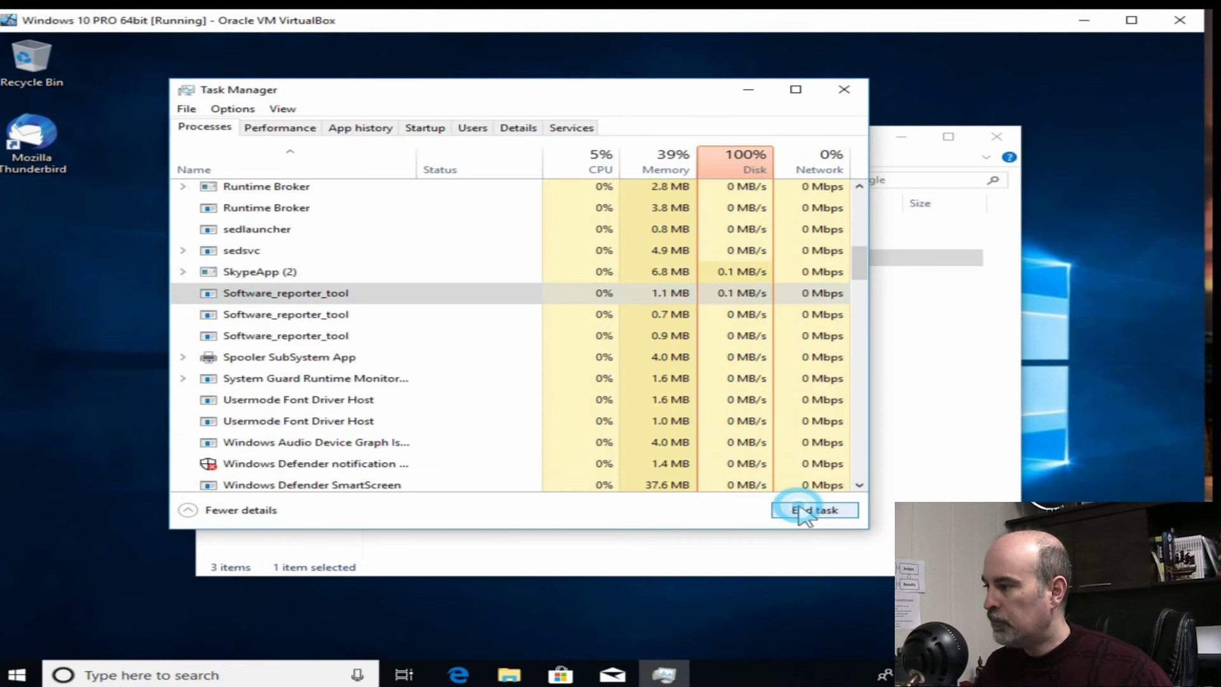
click(325, 293)
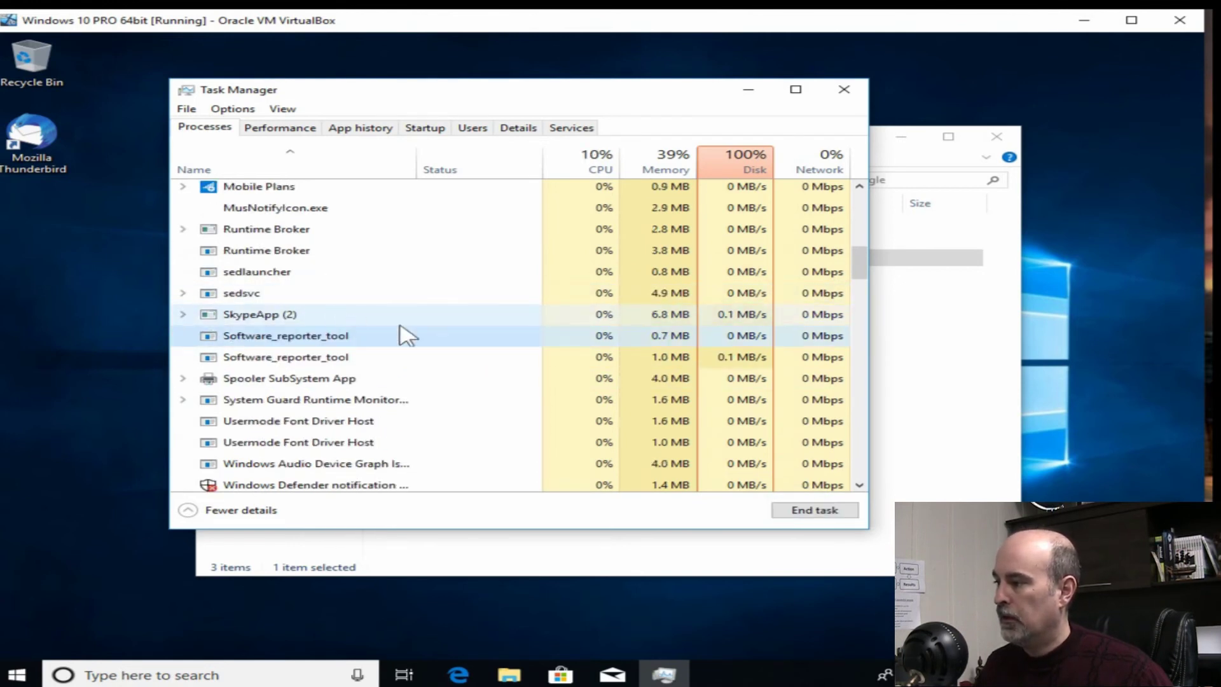
click(822, 513)
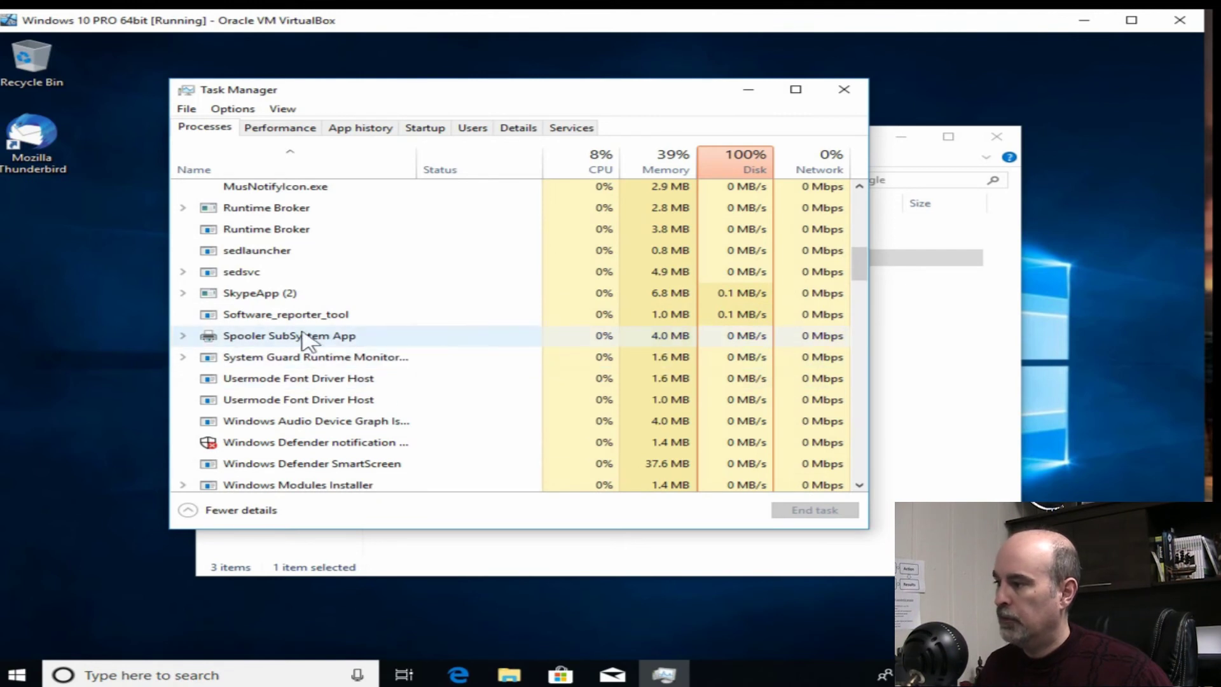
click(301, 321)
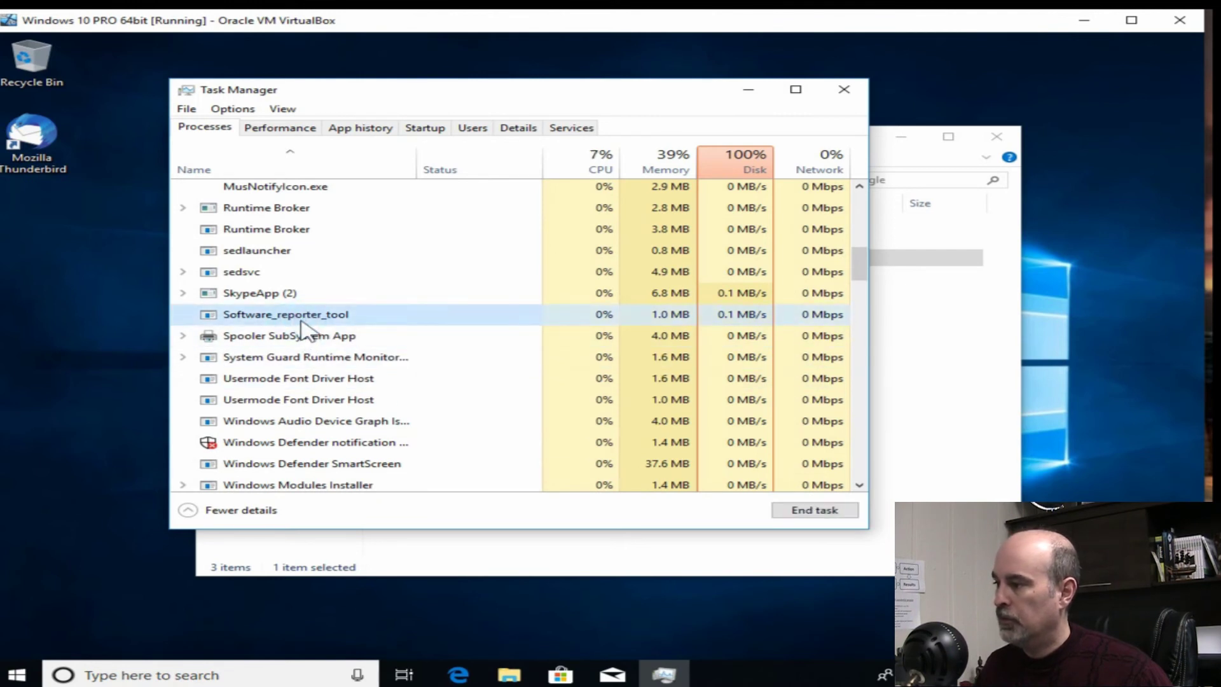
click(788, 514)
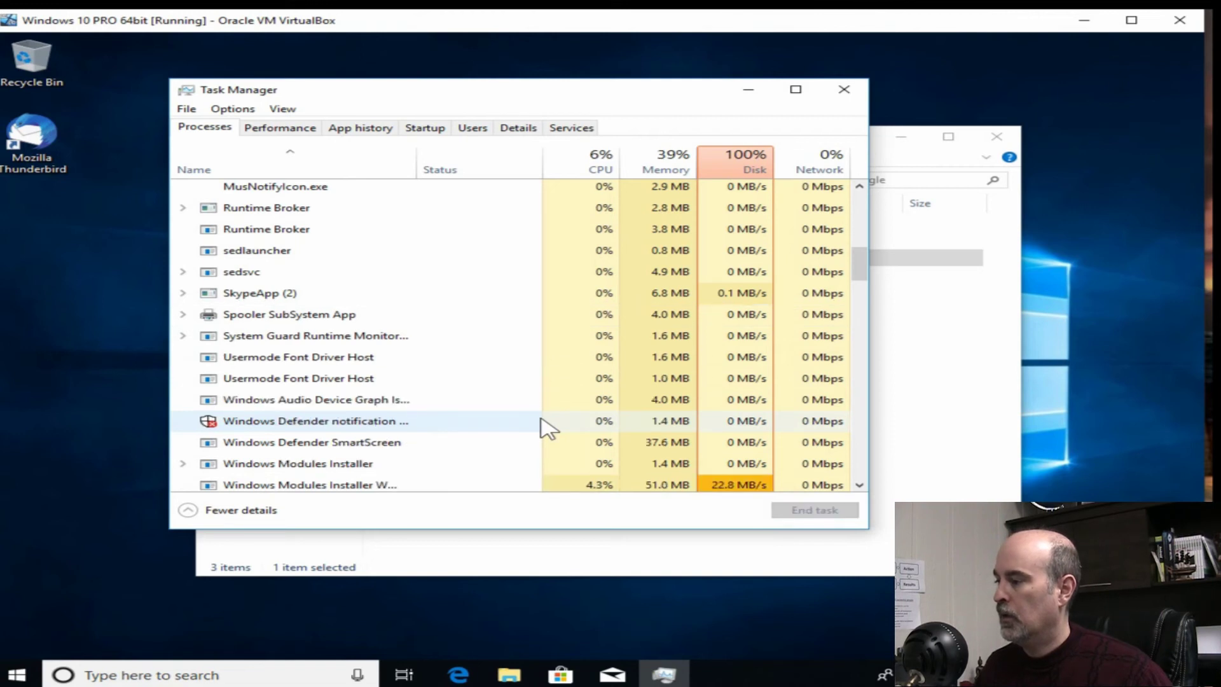
Rename the Software Reporter Tool folder to Software Reporter Tool.old.
click(965, 420)
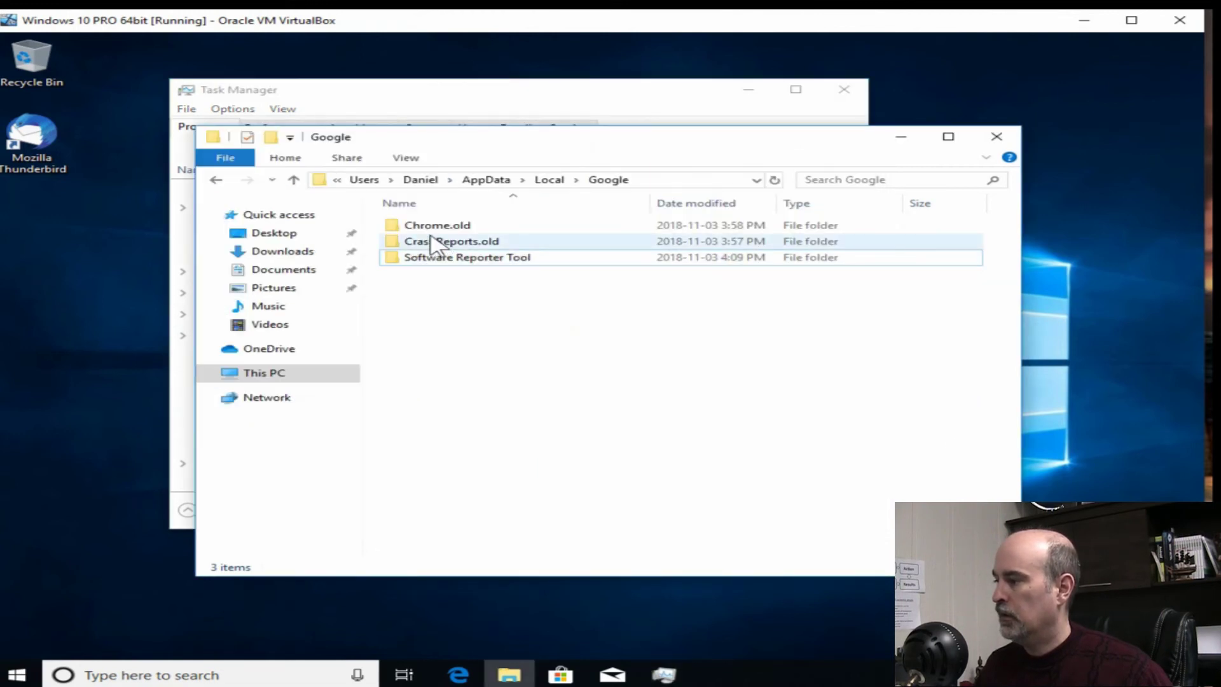
right_click(454, 256)
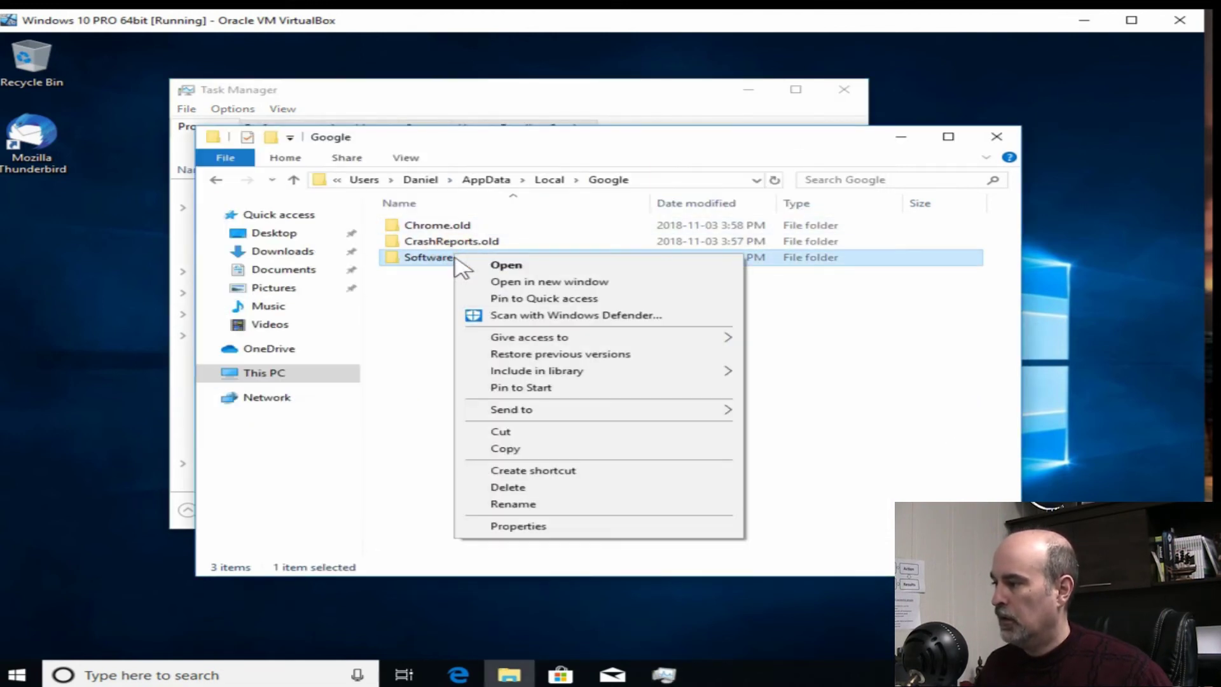
click(605, 504)
click(546, 257)
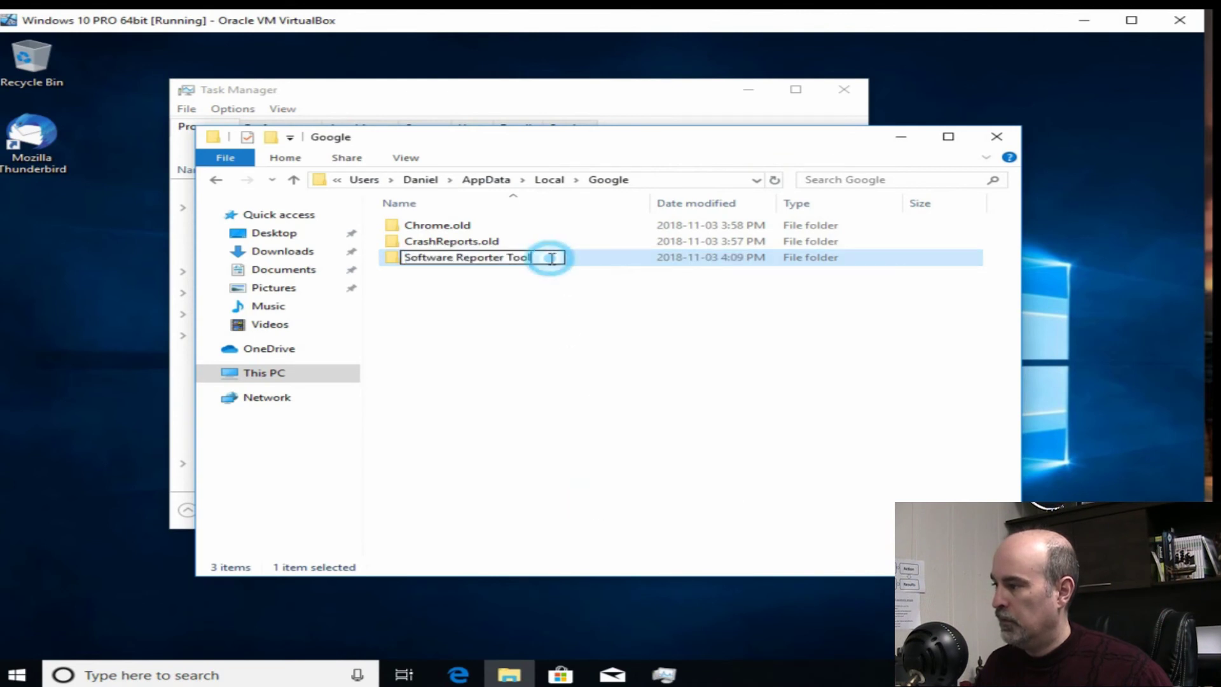
text(.old)
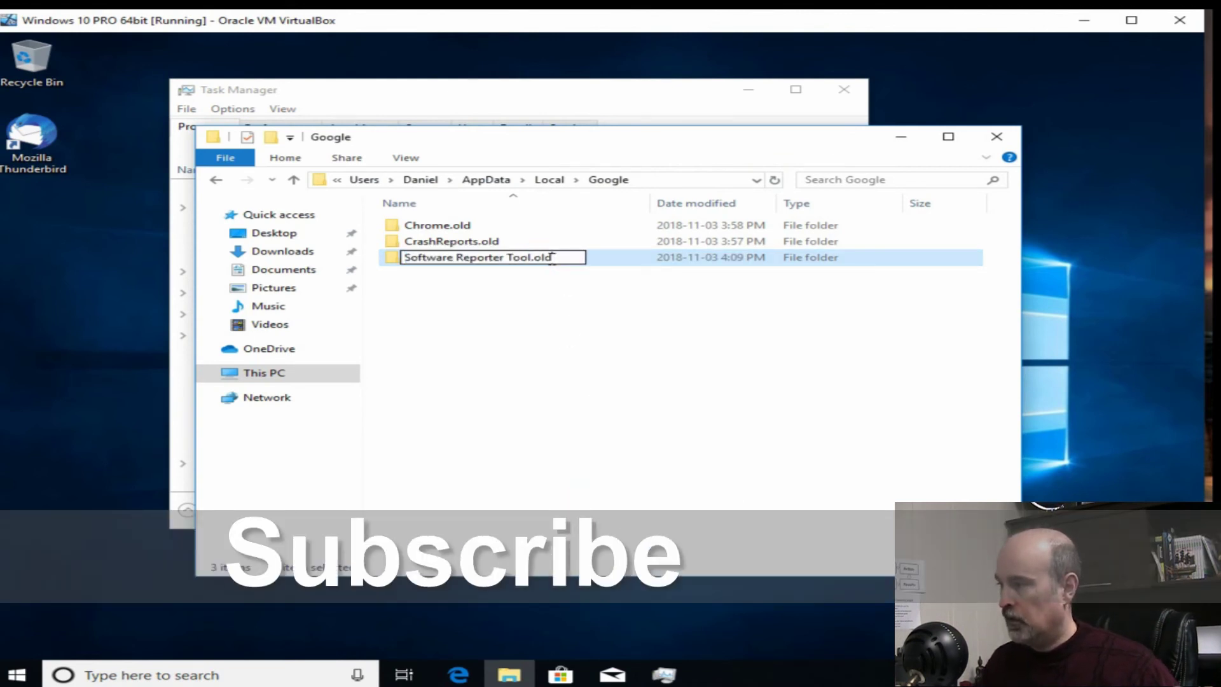
key(Return)
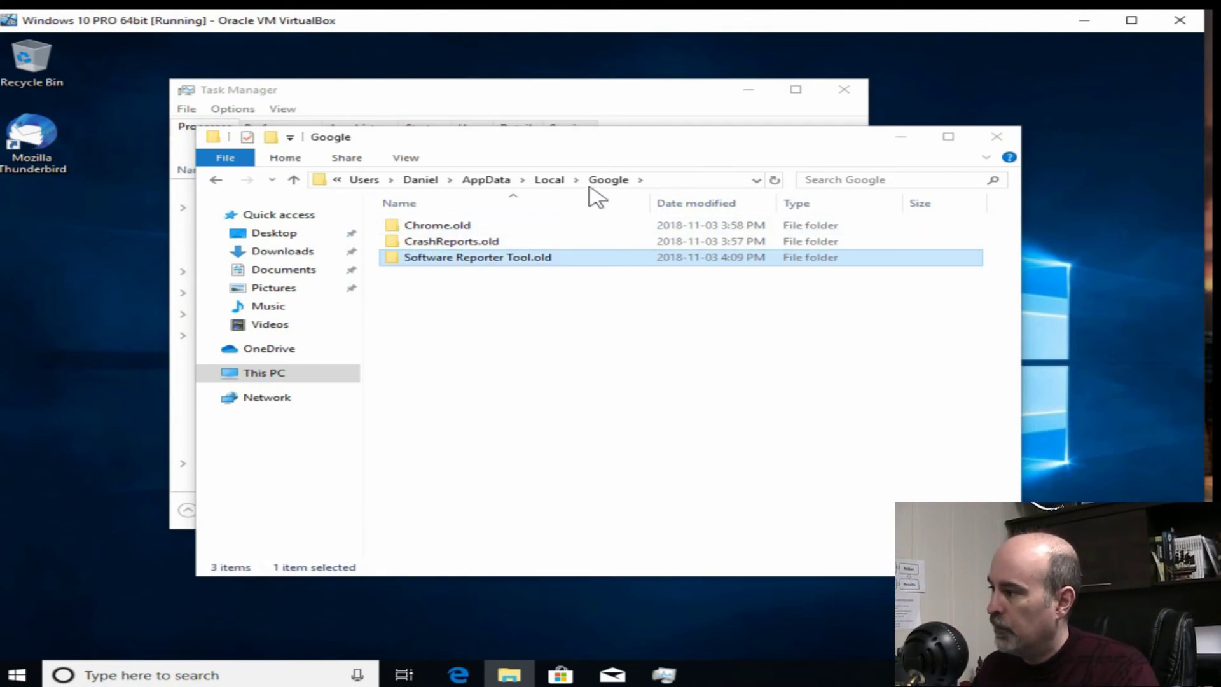
Browse AppData's LocalLow and Roaming folders, then open the Local folder.
click(489, 180)
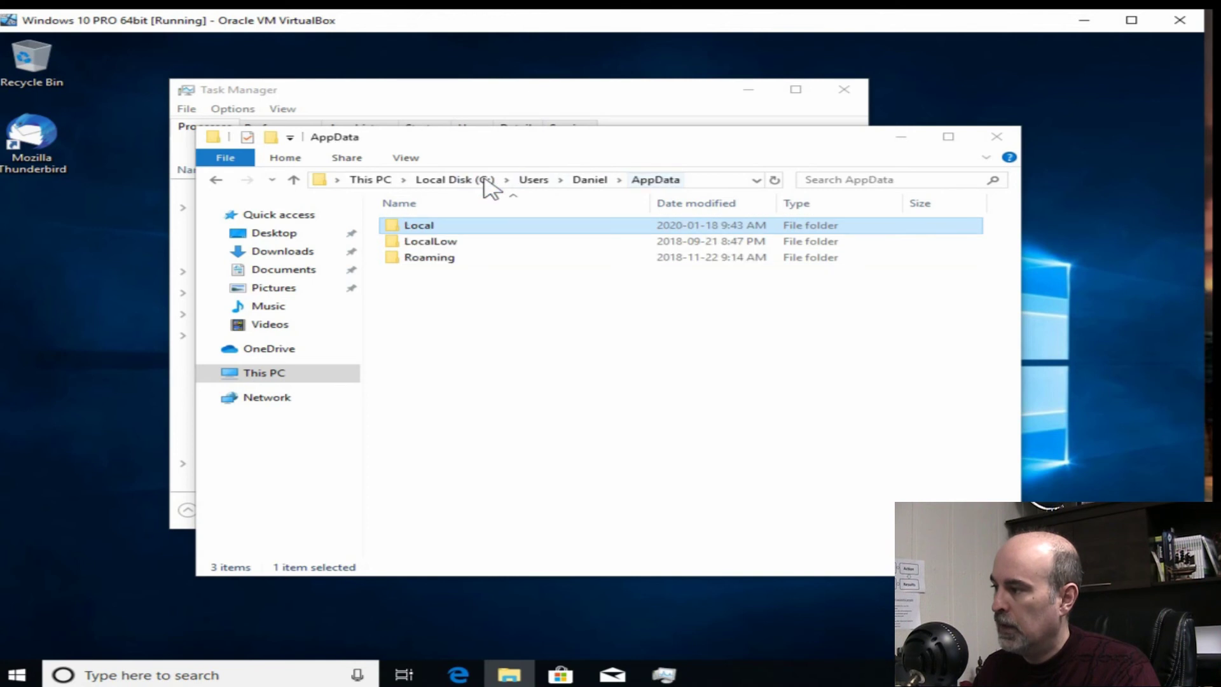
click(438, 241)
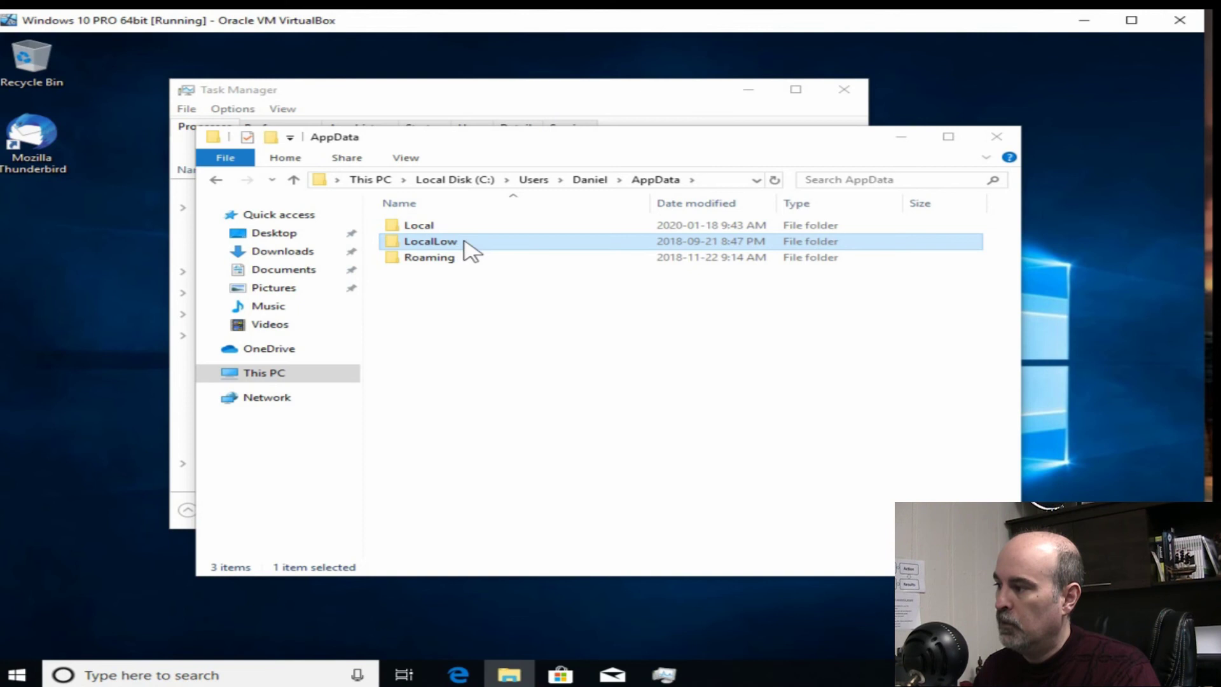
double_click(467, 242)
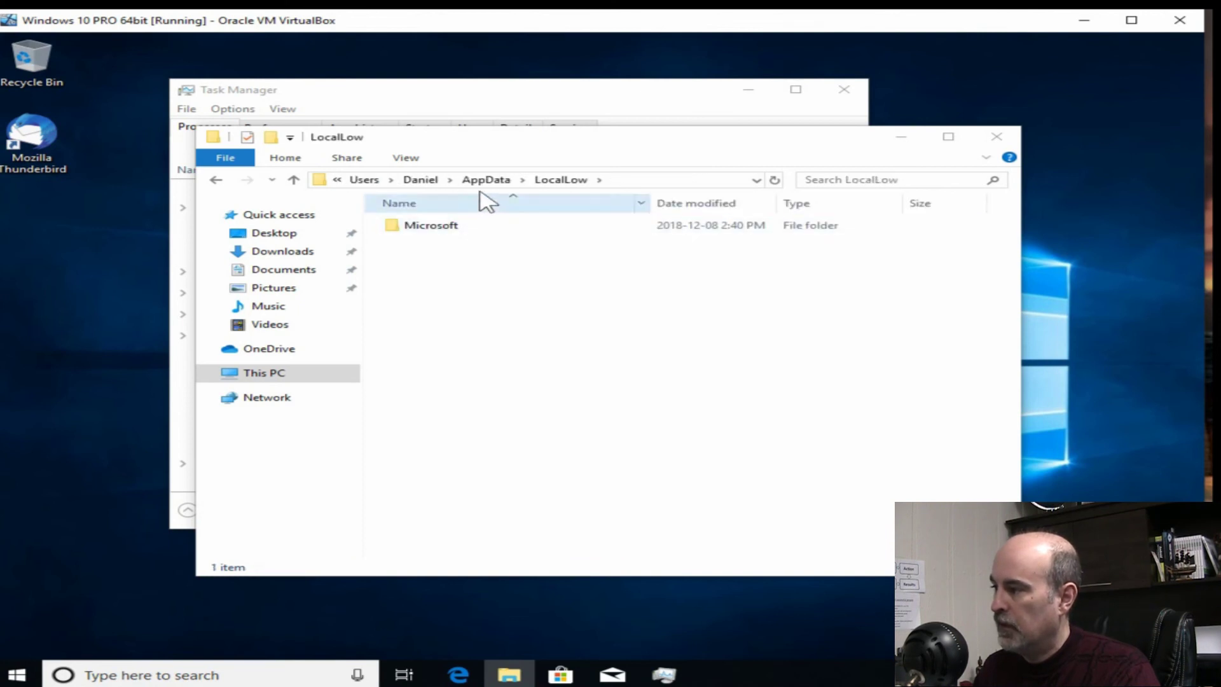
click(485, 180)
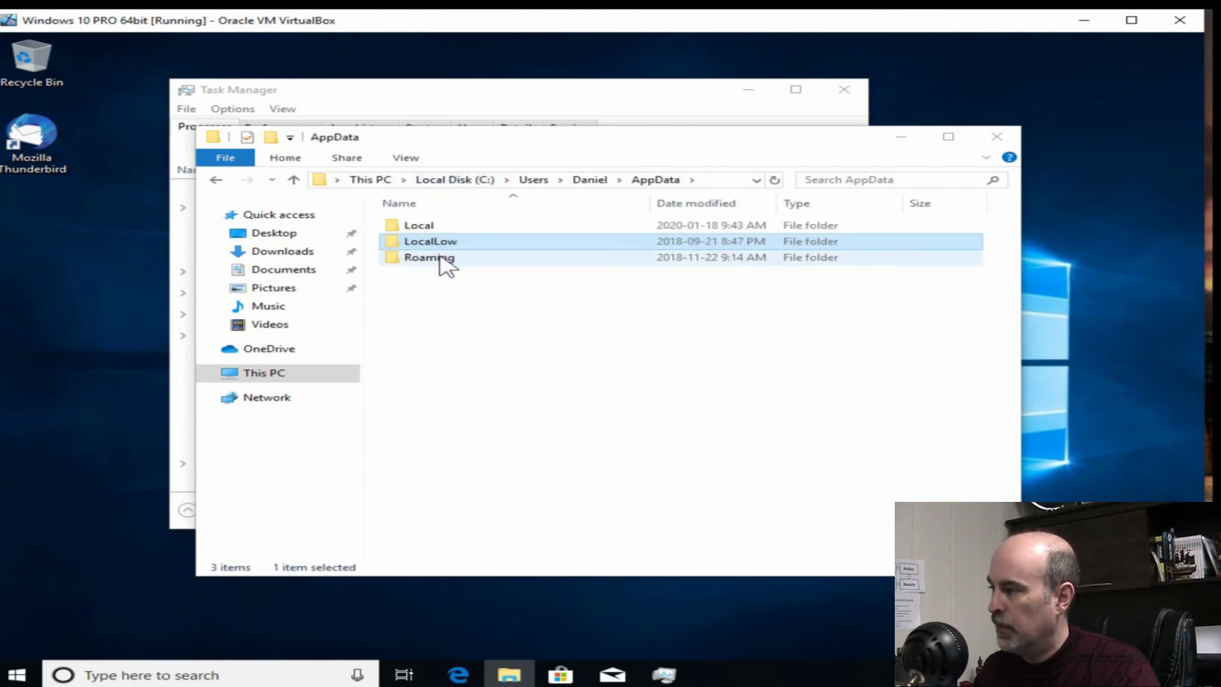
double_click(440, 259)
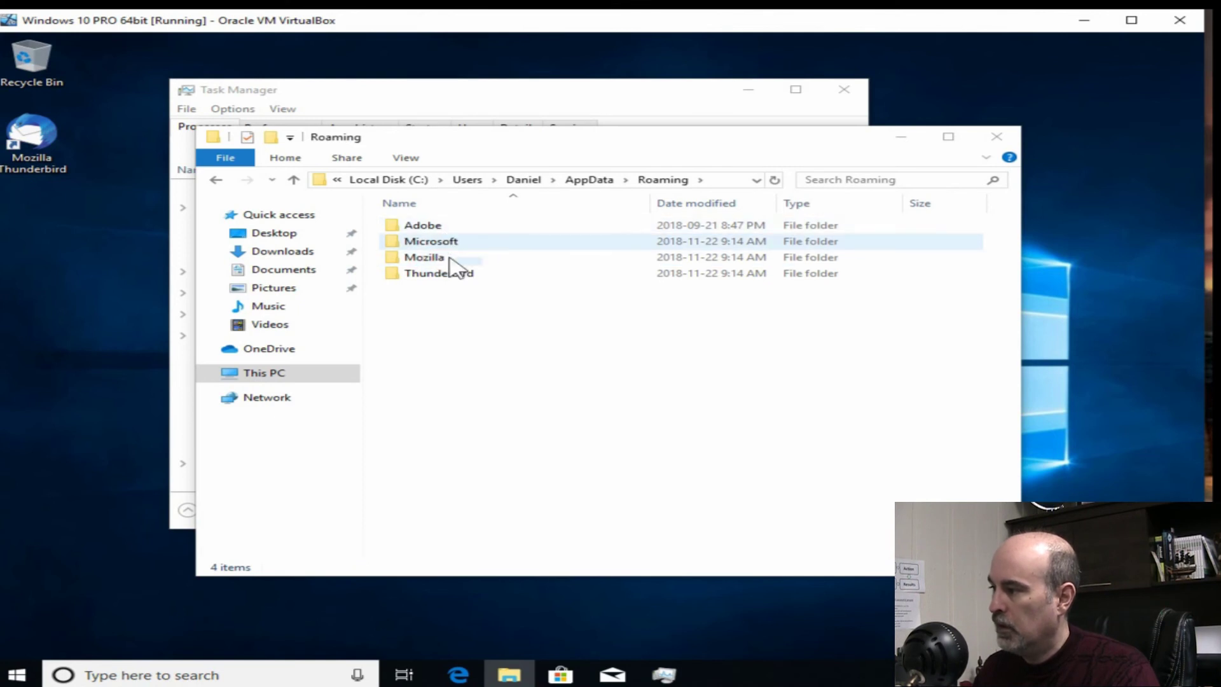
click(575, 183)
double_click(435, 226)
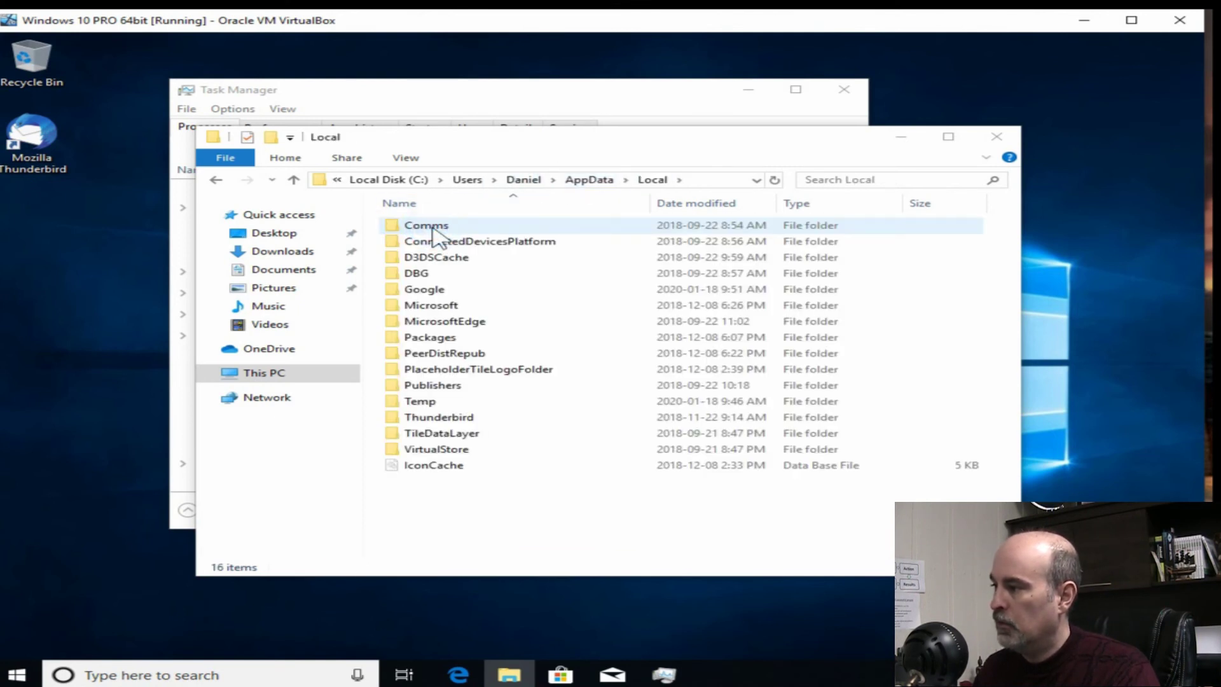
Rename AppData\Local\Google to Google.old and go back up to AppData.
right_click(443, 289)
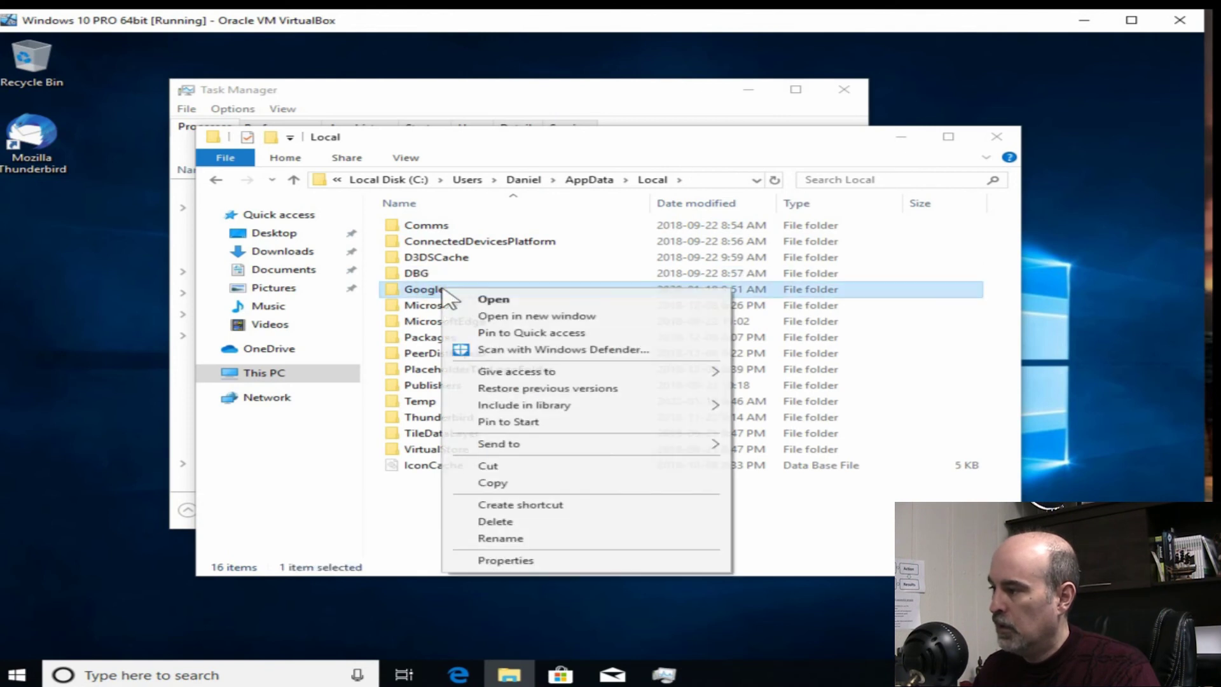
click(531, 538)
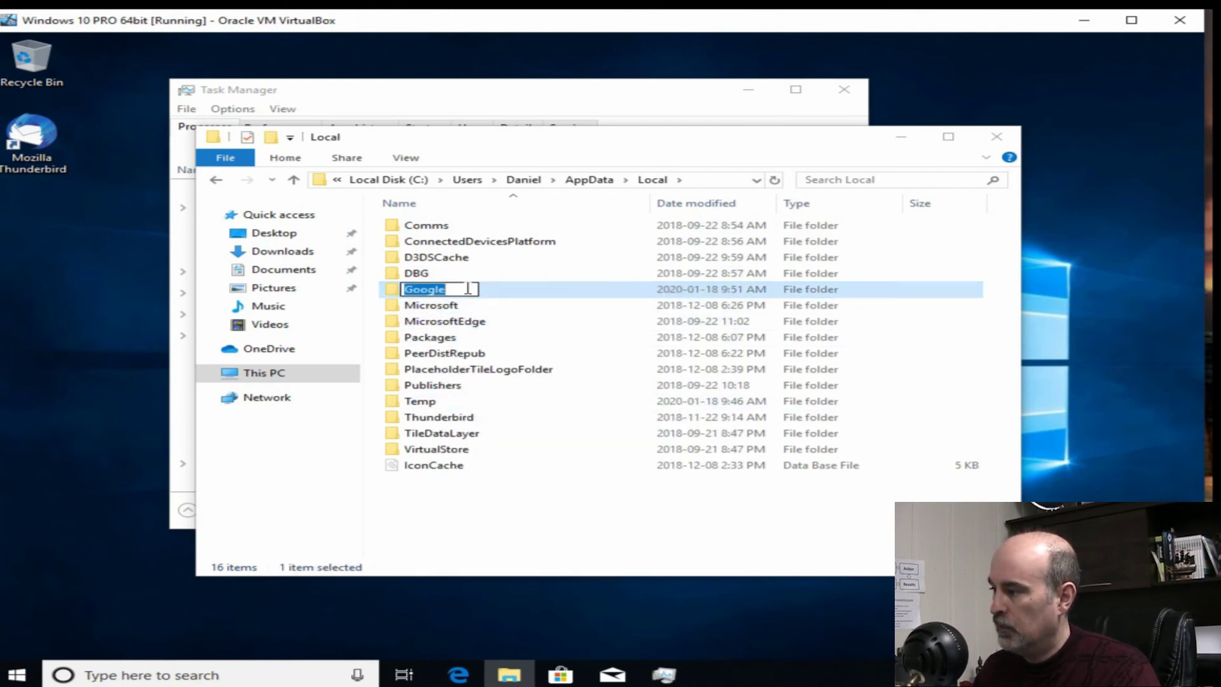
click(470, 288)
text(.old)
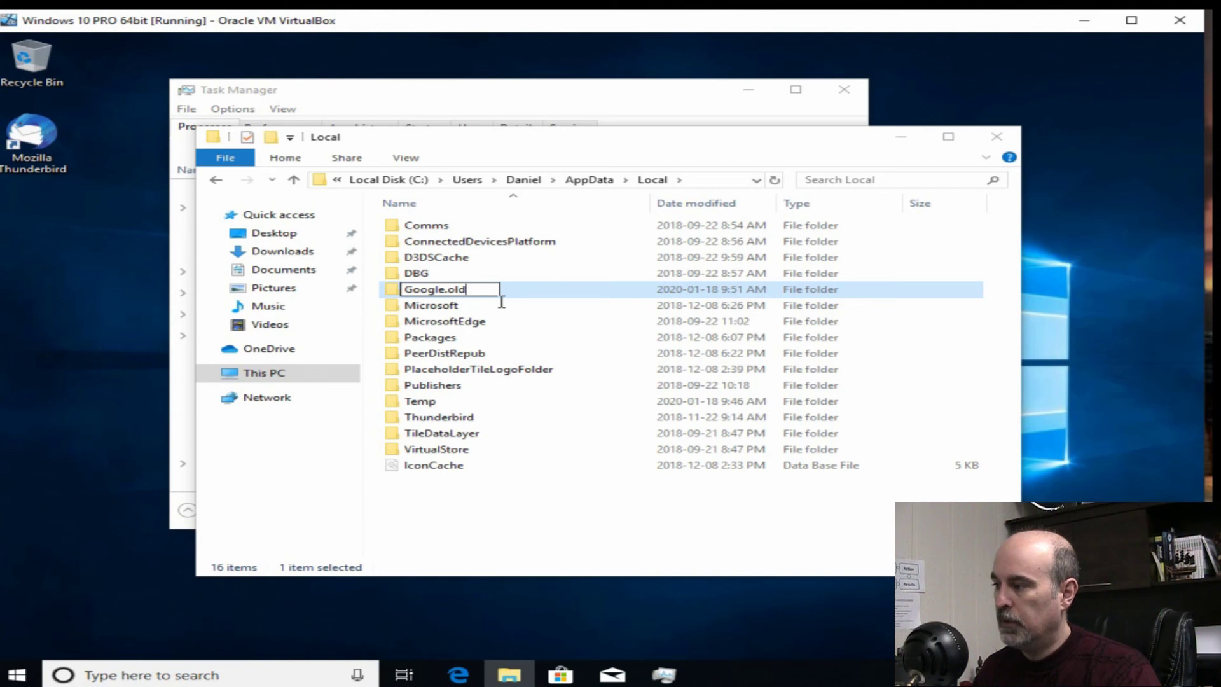
key(Return)
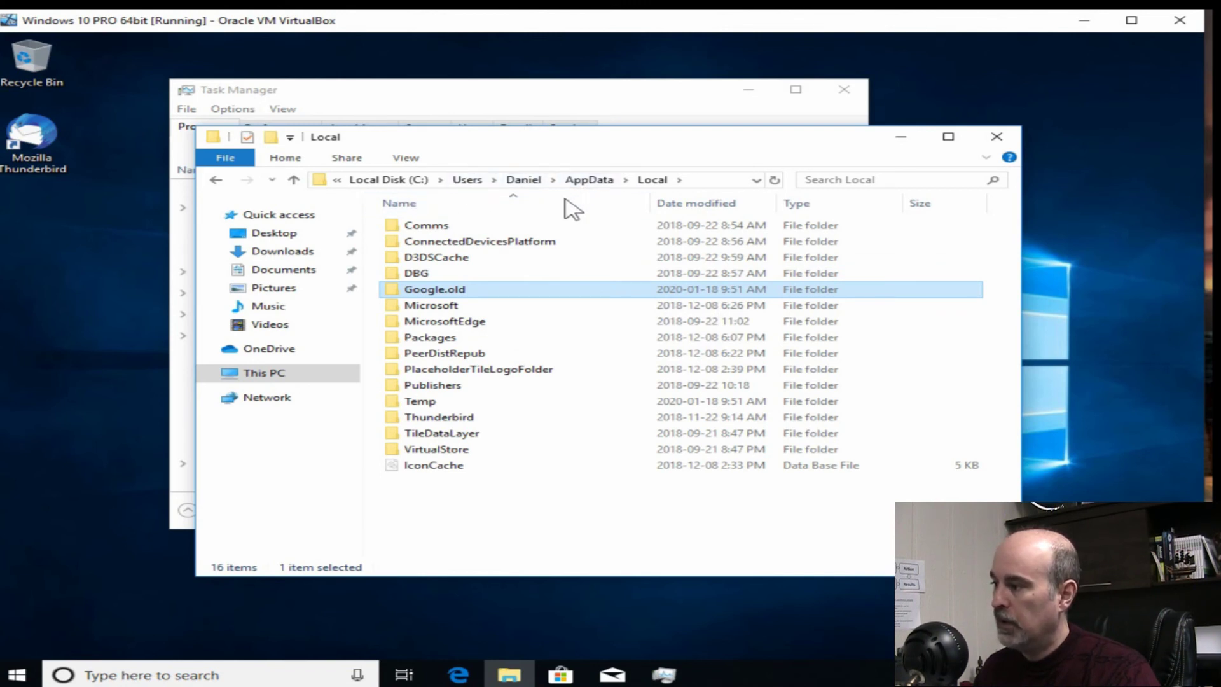
click(586, 181)
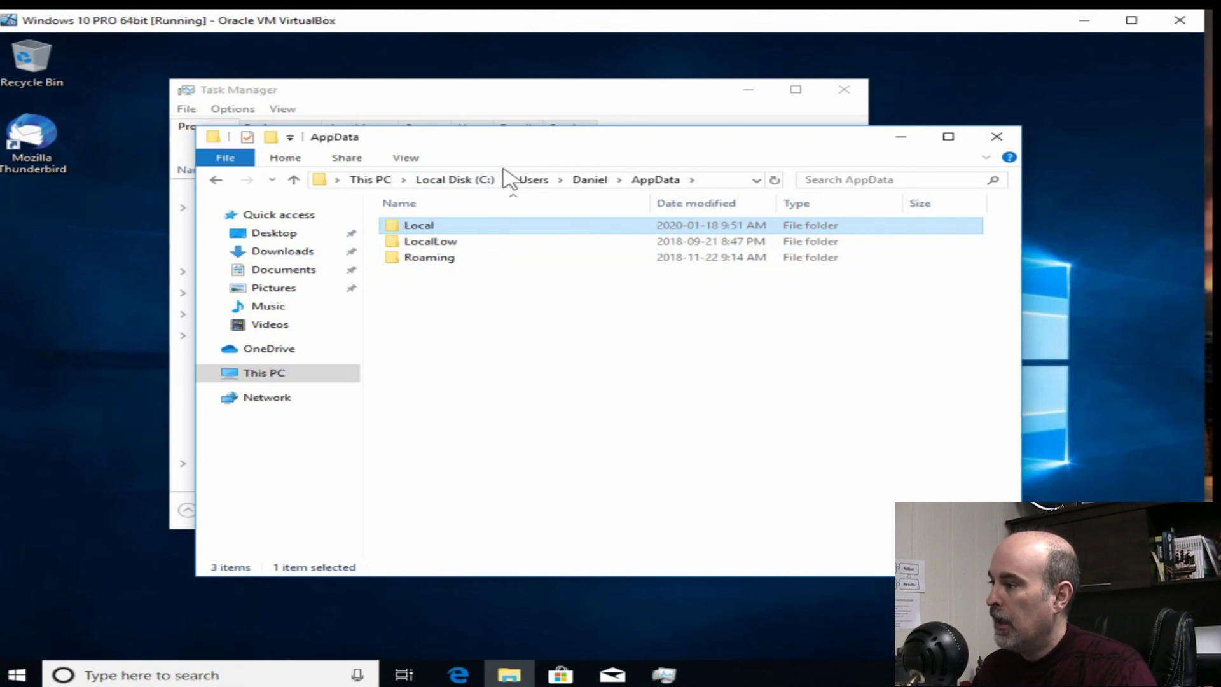
Return to C:, select Program Files, Program Files (x86) and ProgramData, then launch Microsoft Edge.
click(477, 182)
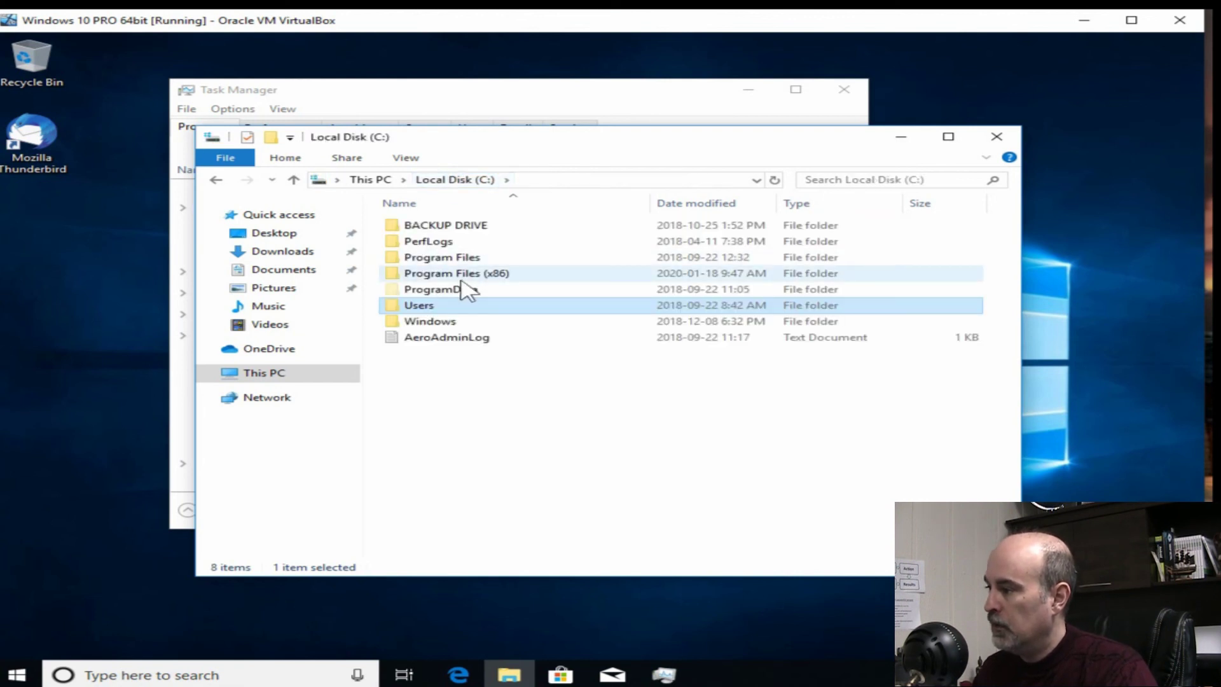
click(460, 257)
click(481, 275)
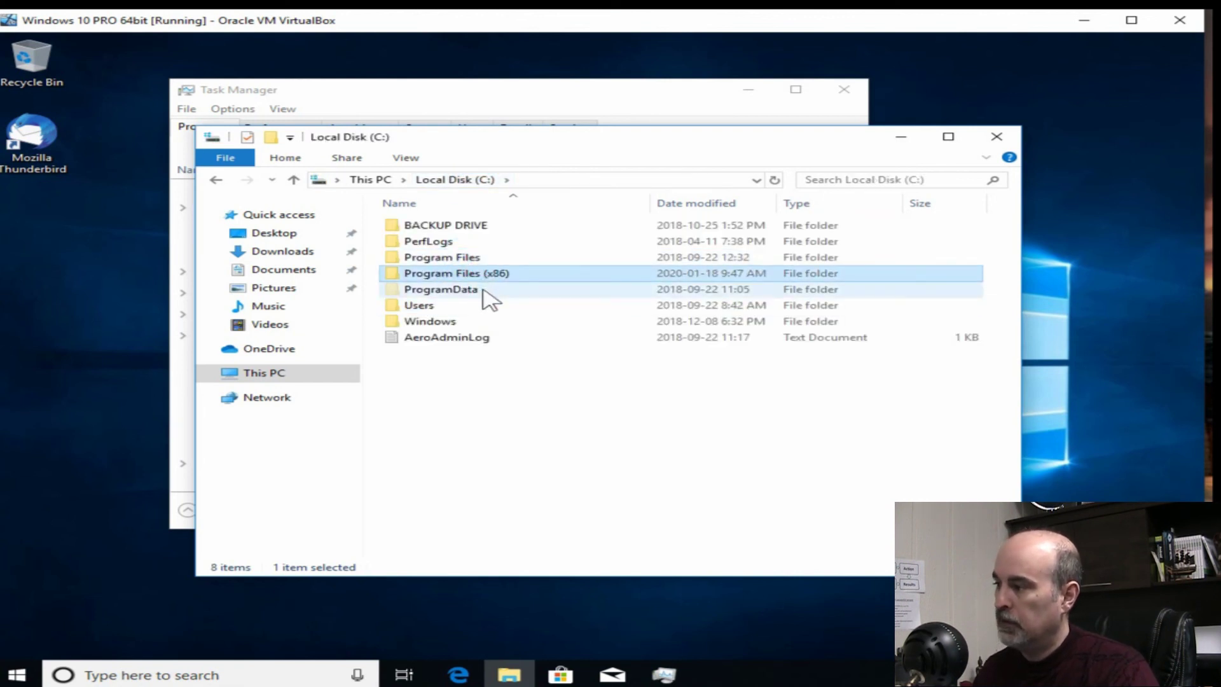
click(484, 291)
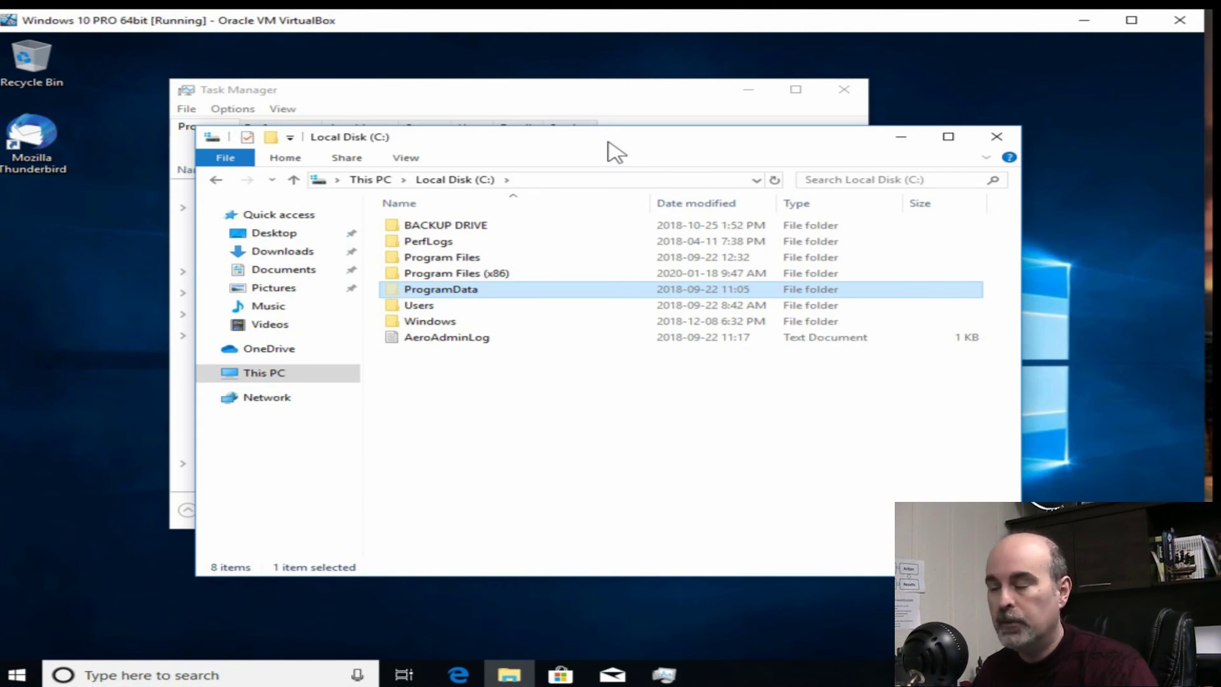
click(463, 670)
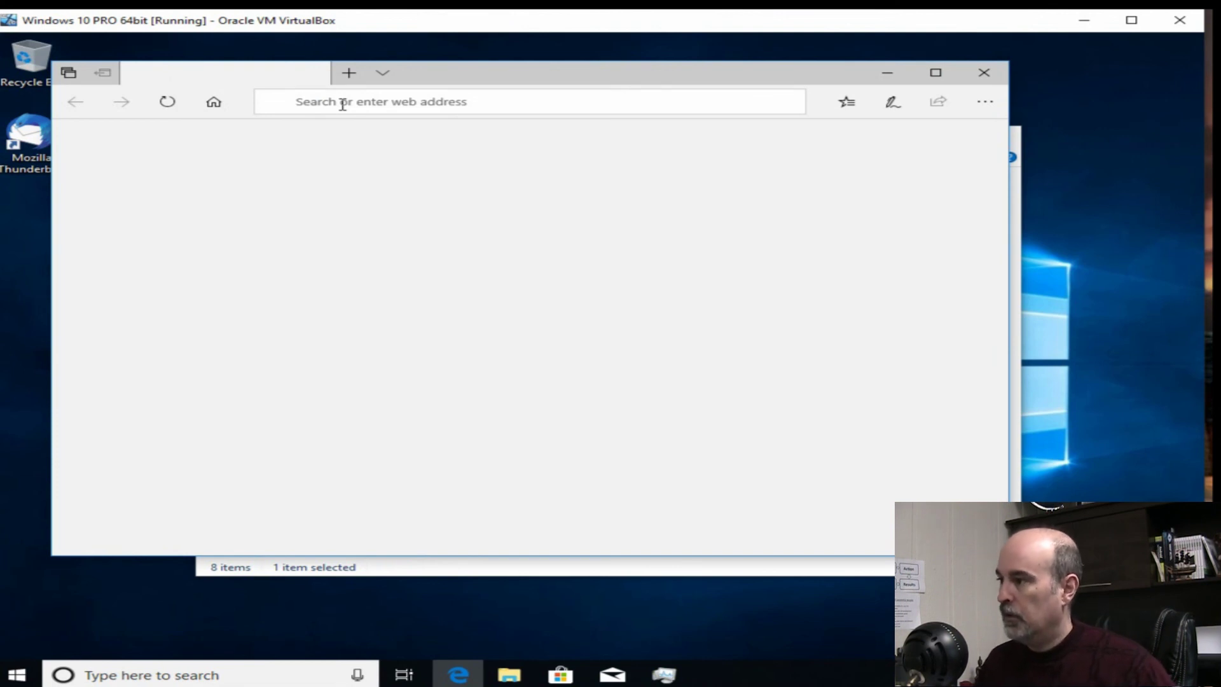
Enter chrome.google.com in Edge's address bar to load the Chrome download page.
click(343, 104)
text(chrome.google.com)
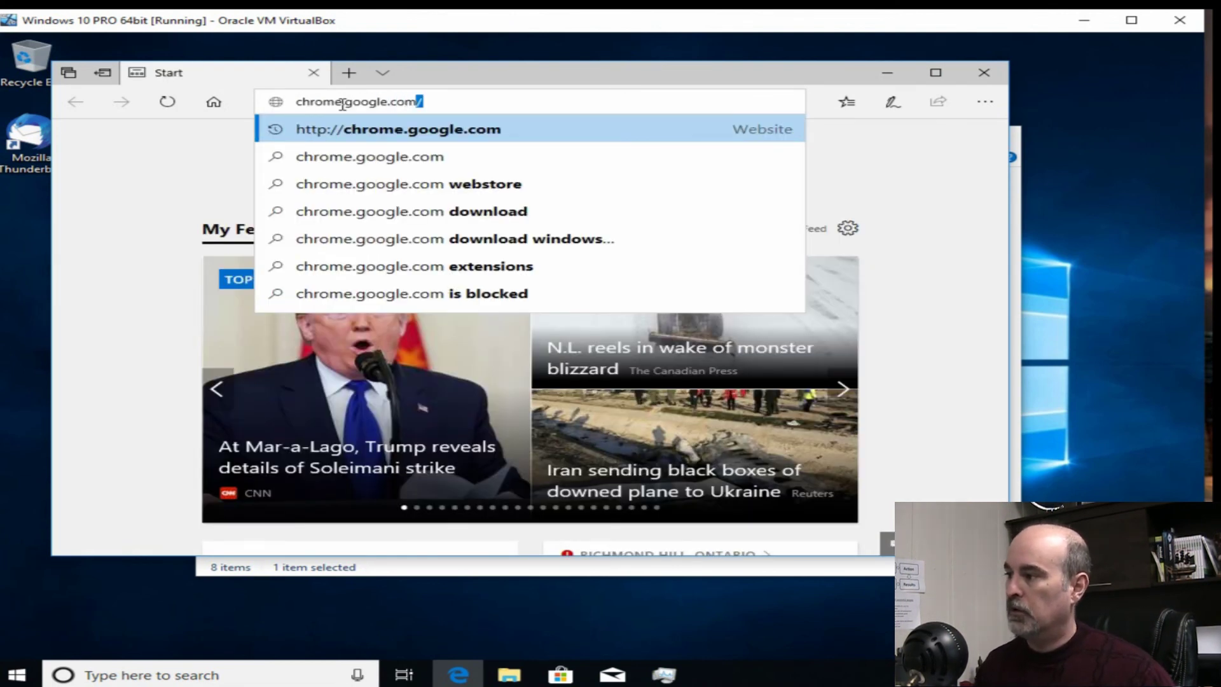
key(Return)
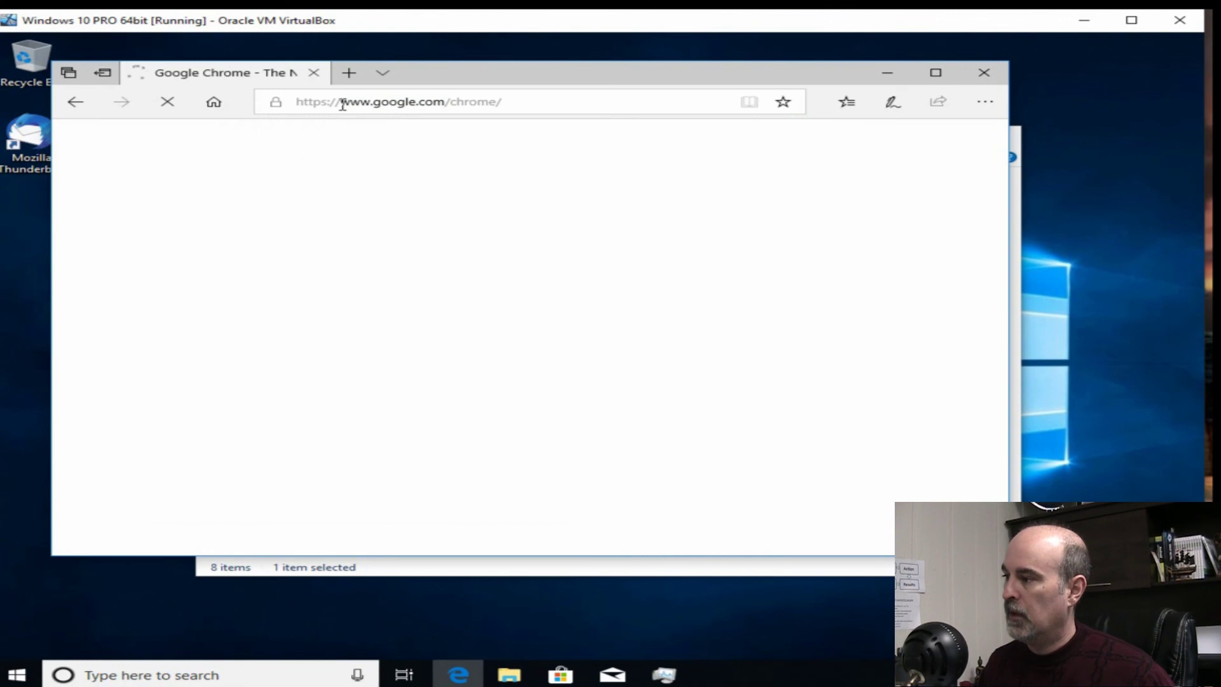